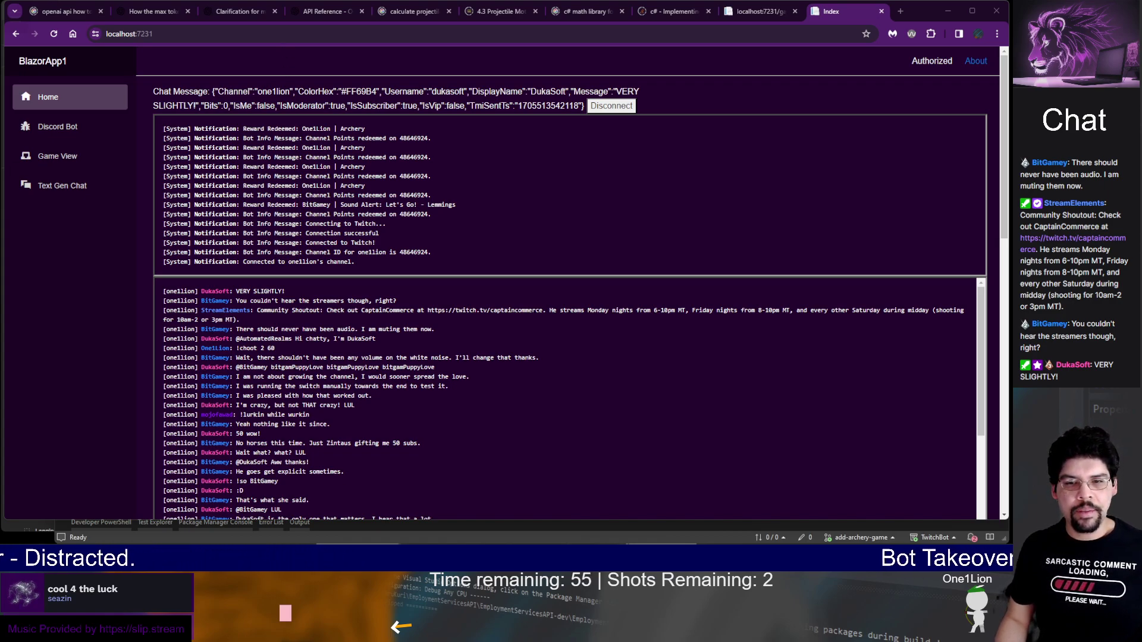
# Switch to the Financial Management Tracker design in Figma and bring the mannequin archer in Frame 1 into view
pyautogui.hotkey('alt', 'Tab')
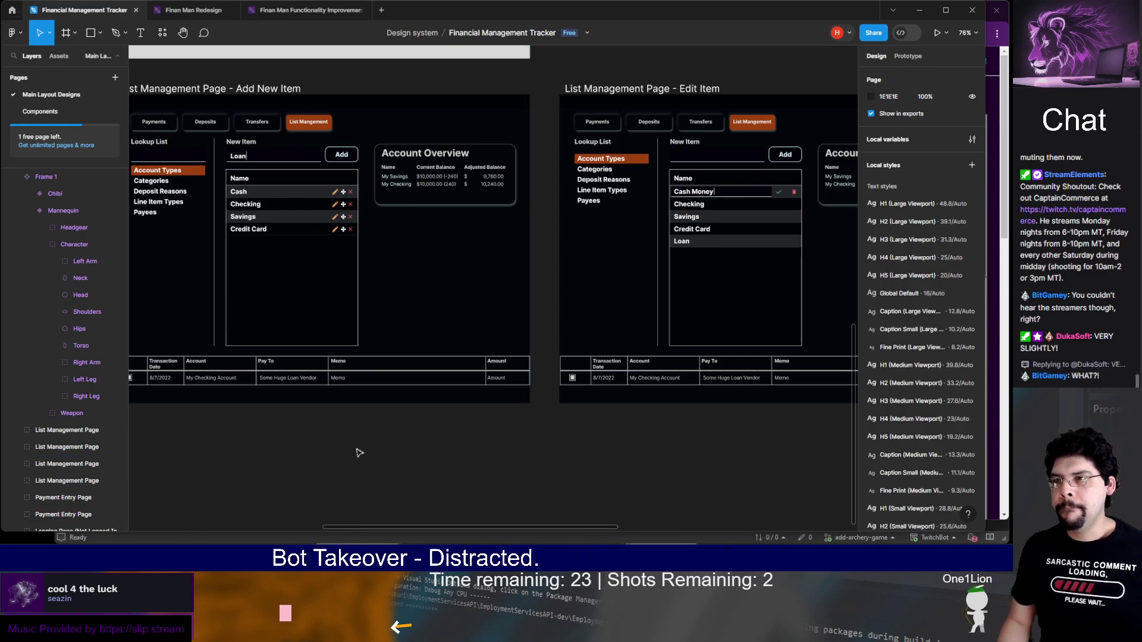
pyautogui.press('n')
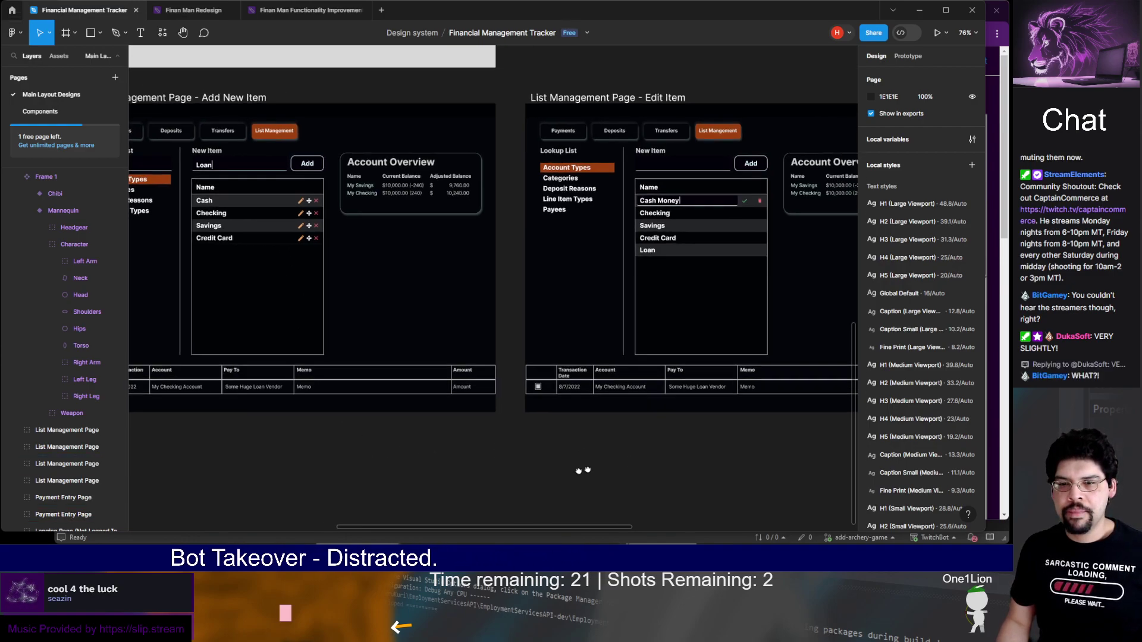
pyautogui.press('n')
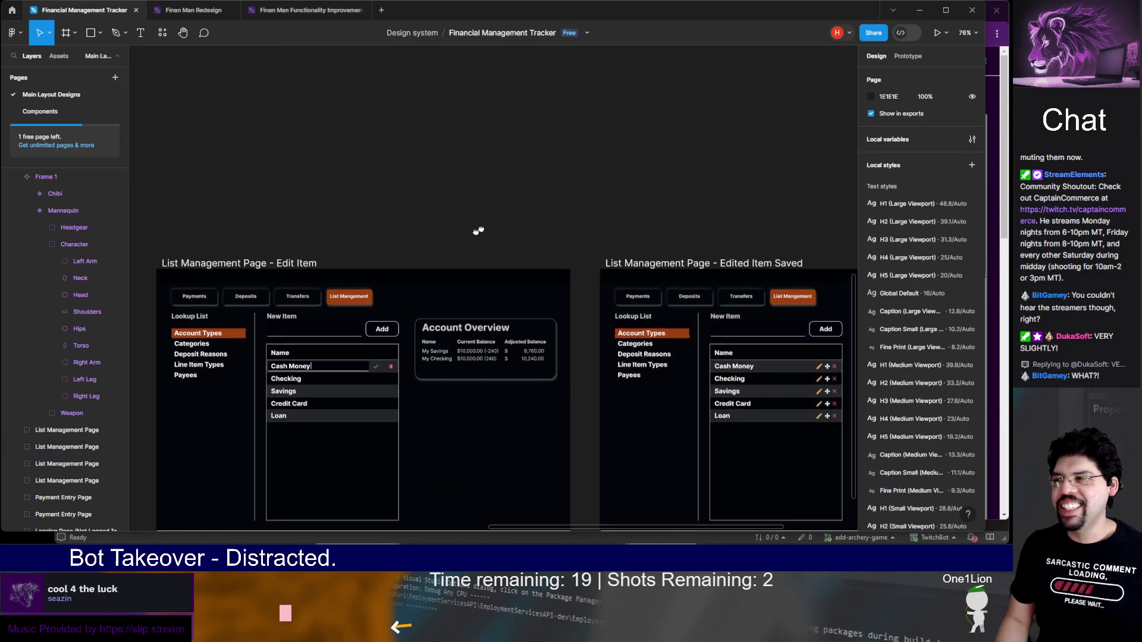
pyautogui.scroll(-5, 458, 305)
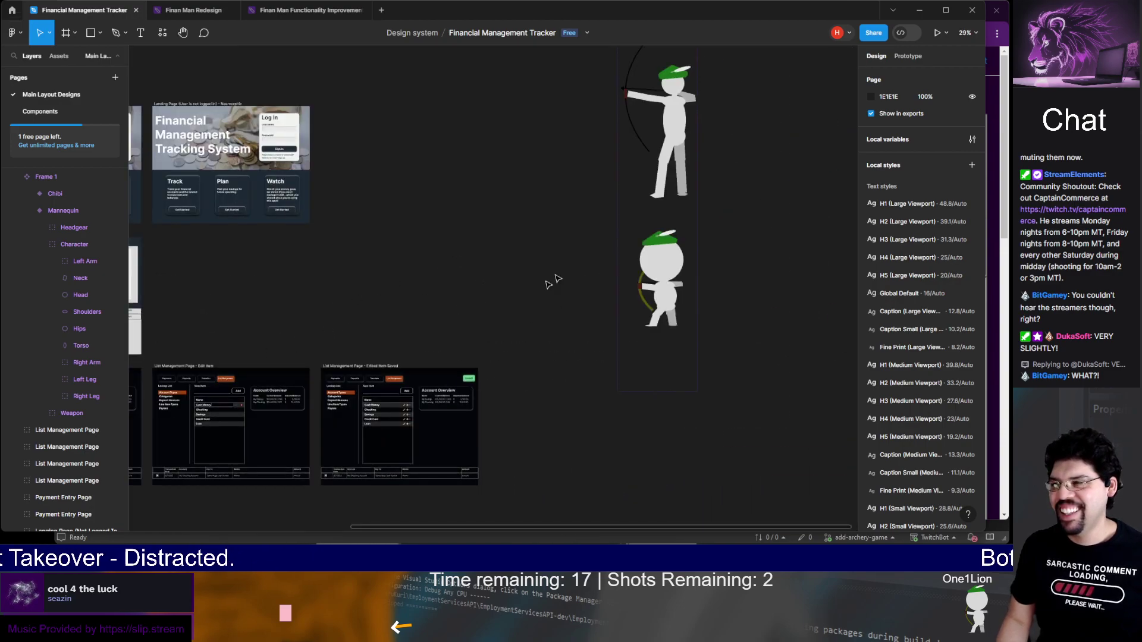
pyautogui.moveTo(536, 288); pyautogui.dragTo(388, 357)
pyautogui.scroll(3, 383, 207)
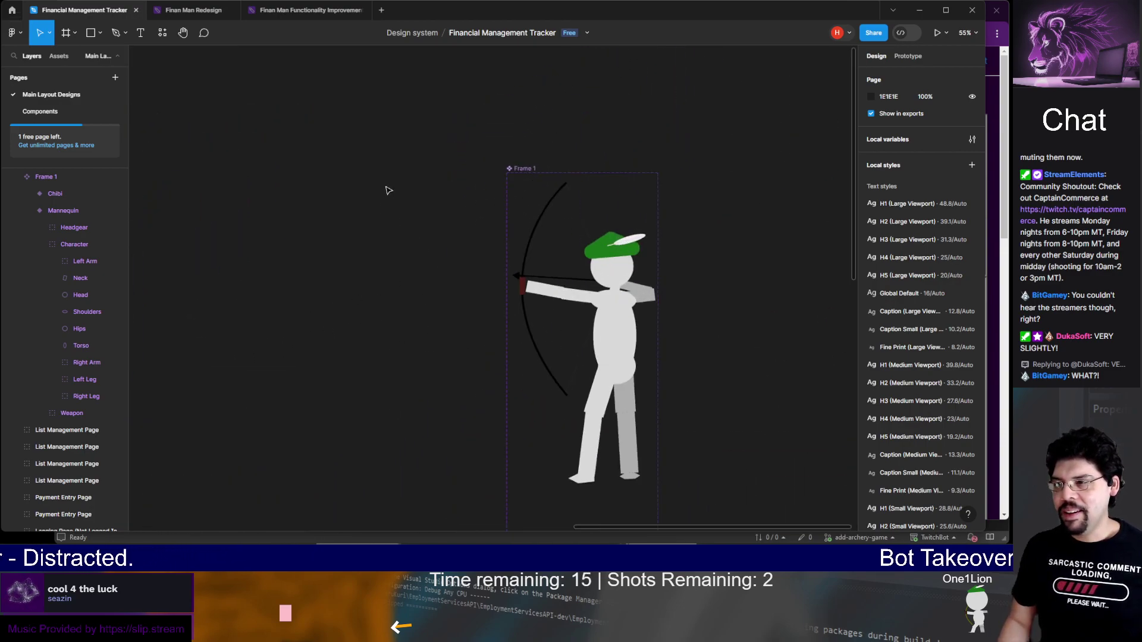
pyautogui.press('r')
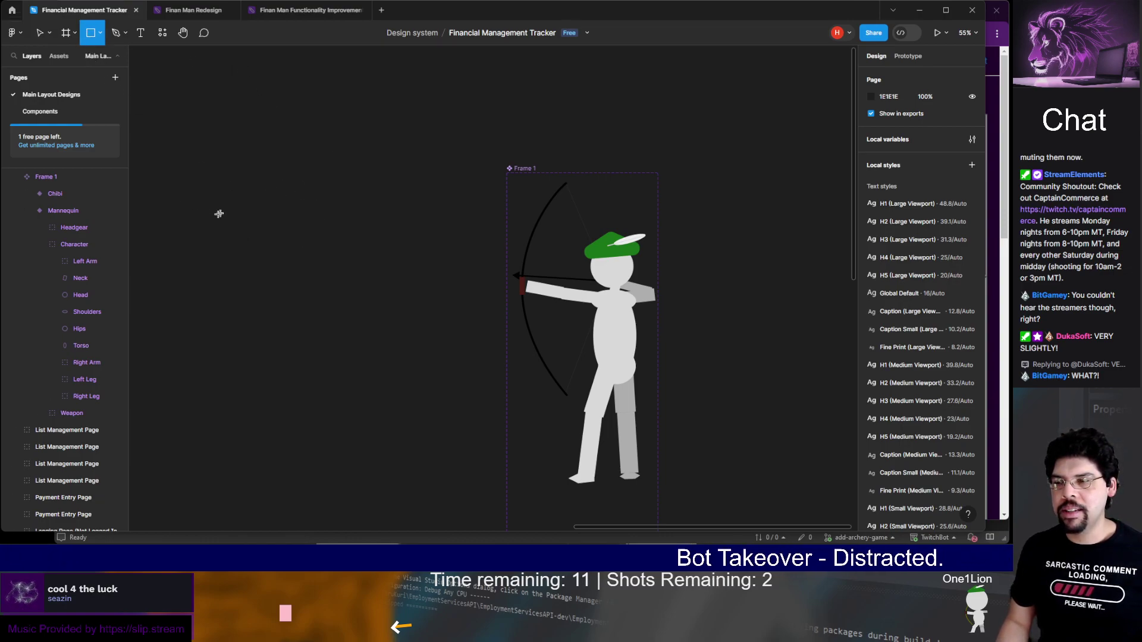
pyautogui.moveTo(185, 221); pyautogui.dragTo(406, 241)
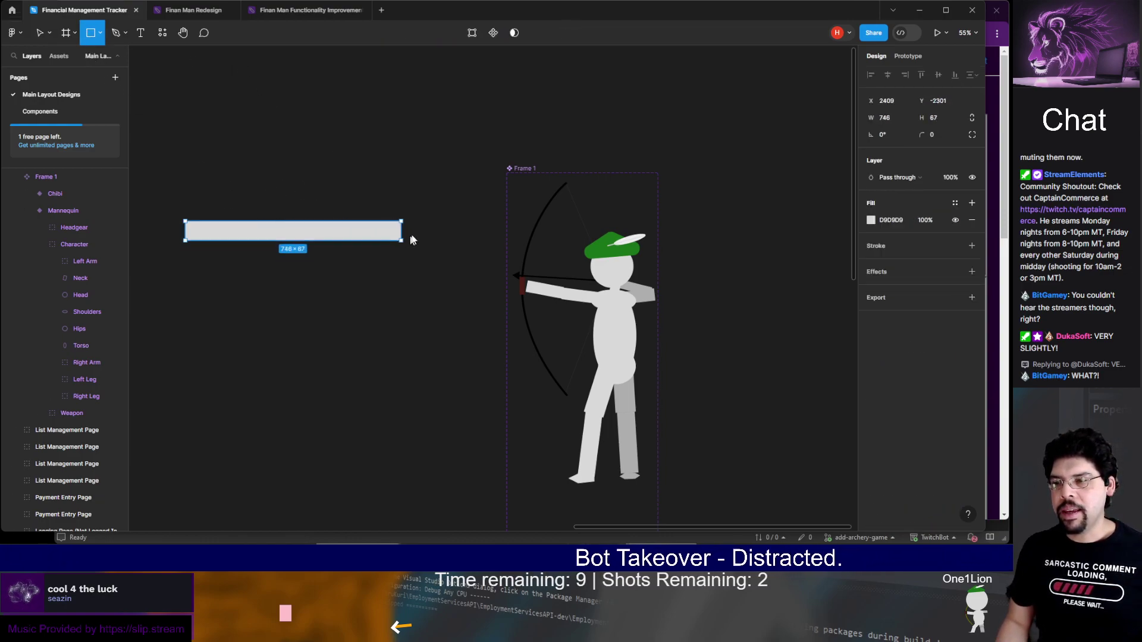
pyautogui.press('Delete')
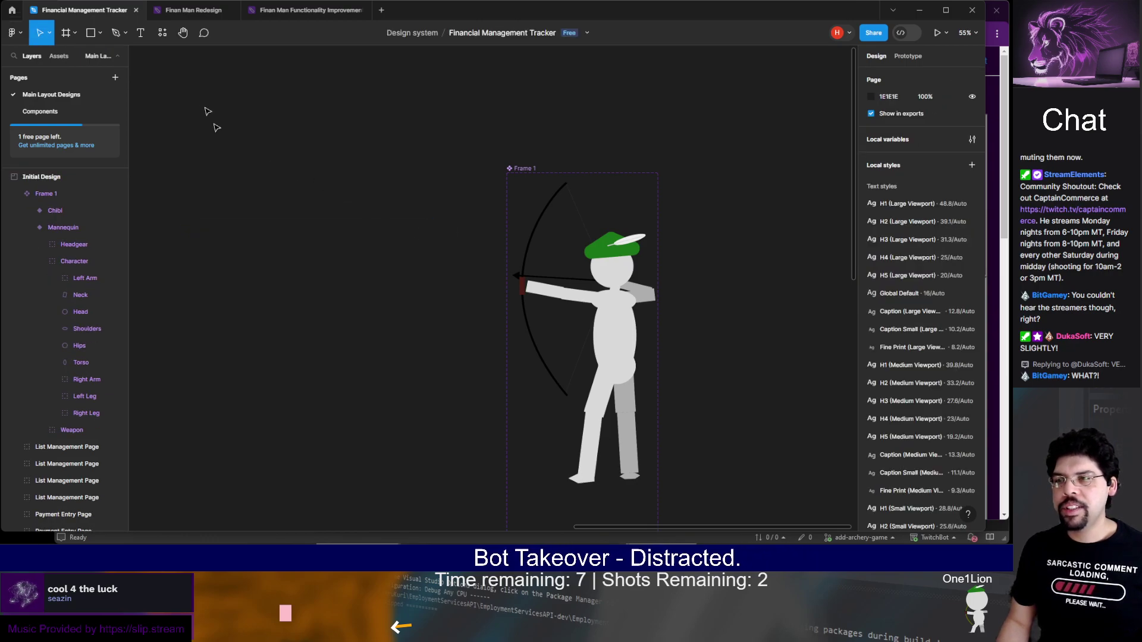
# Draw a horizontal line about 824 long on the empty canvas beside the mannequin archer
pyautogui.click(100, 33)
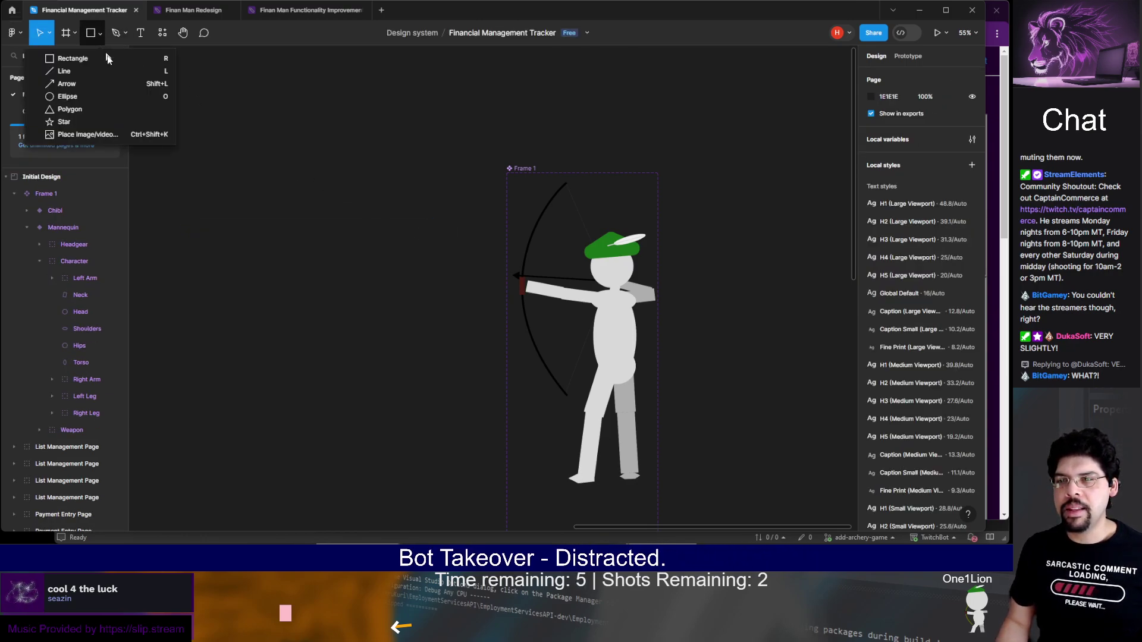
pyautogui.click(92, 84)
pyautogui.moveTo(185, 195); pyautogui.dragTo(425, 205)
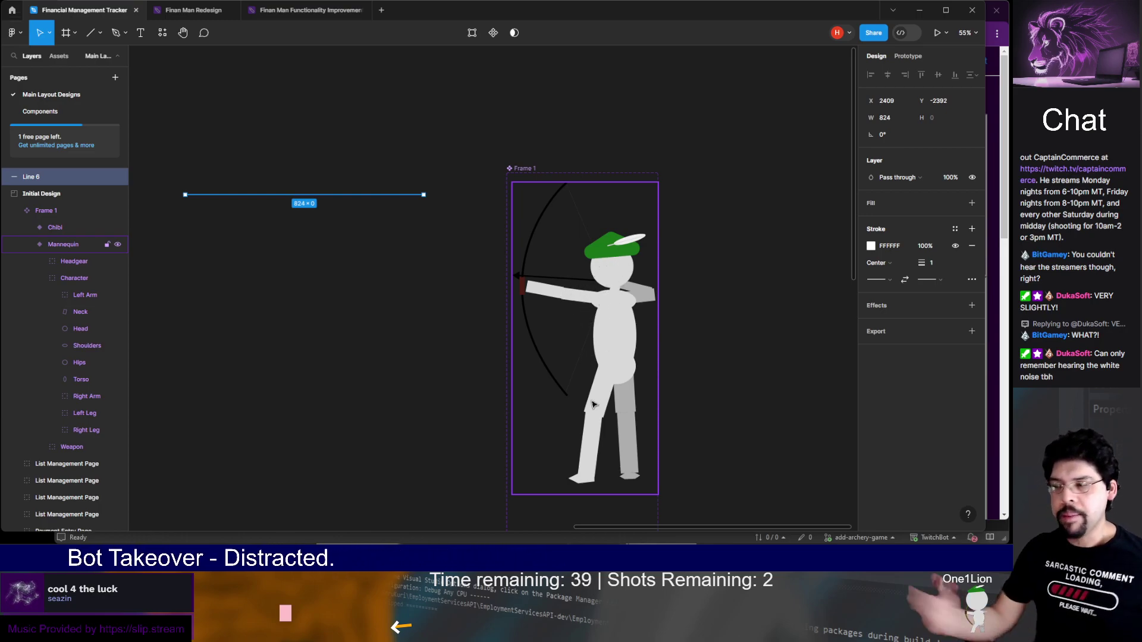
# Try to rotate the mannequin's arms, neck, head, shoulders, hips and torso together with the Weapon group clockwise, and undo it
pyautogui.scroll(-5, 663, 400)
pyautogui.scroll(2, 665, 401)
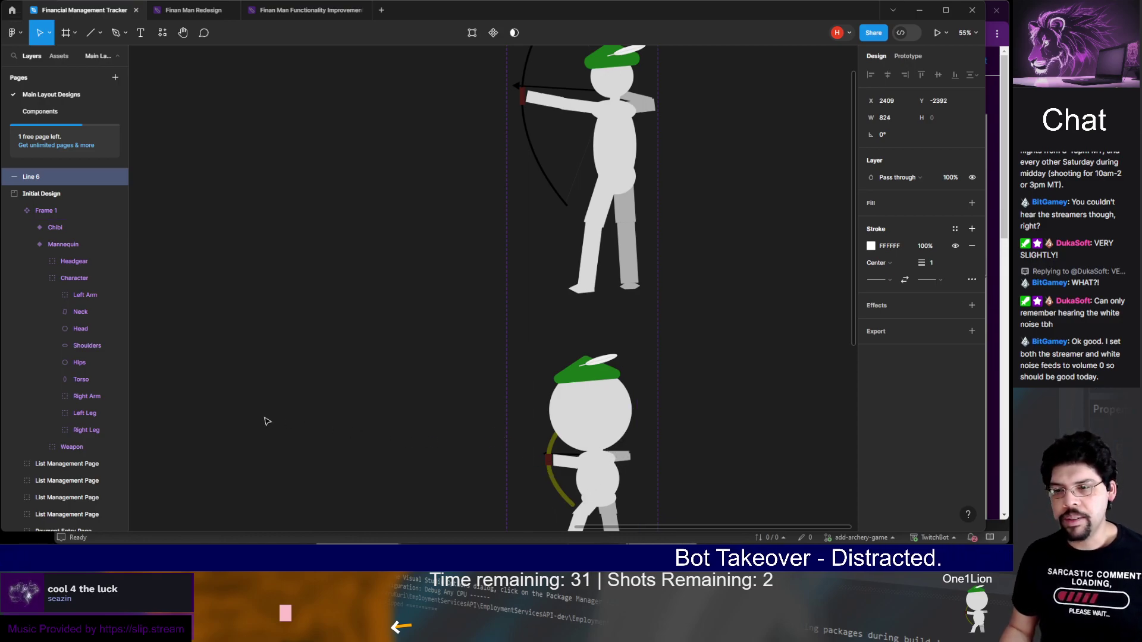
pyautogui.click(77, 327)
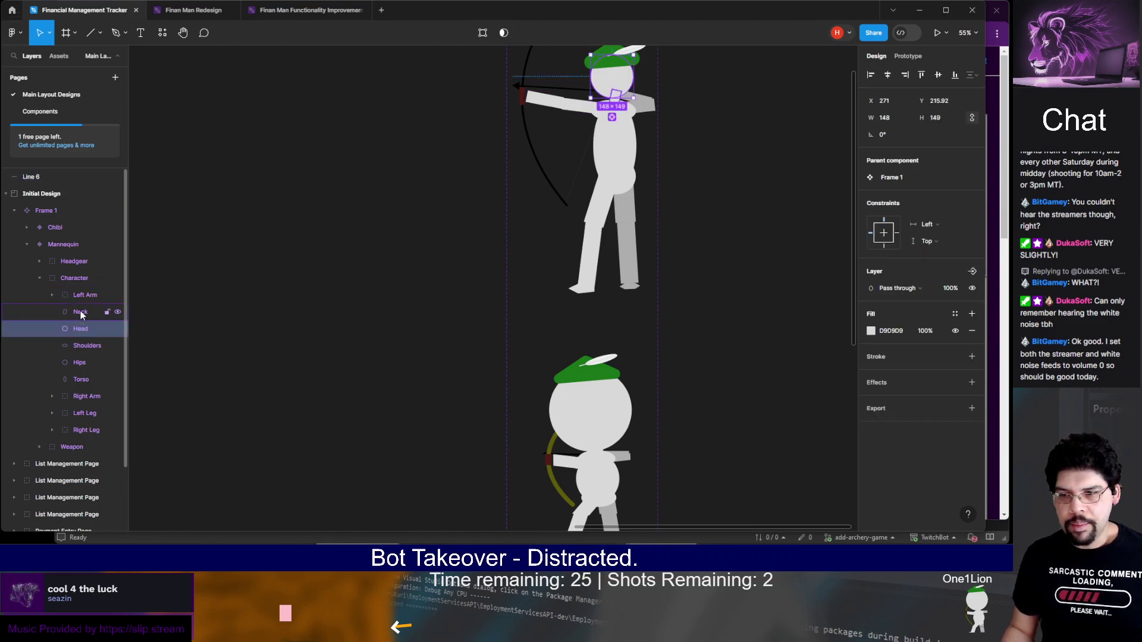
pyautogui.keyDown('shift'); pyautogui.click(80, 311); pyautogui.keyUp('shift')
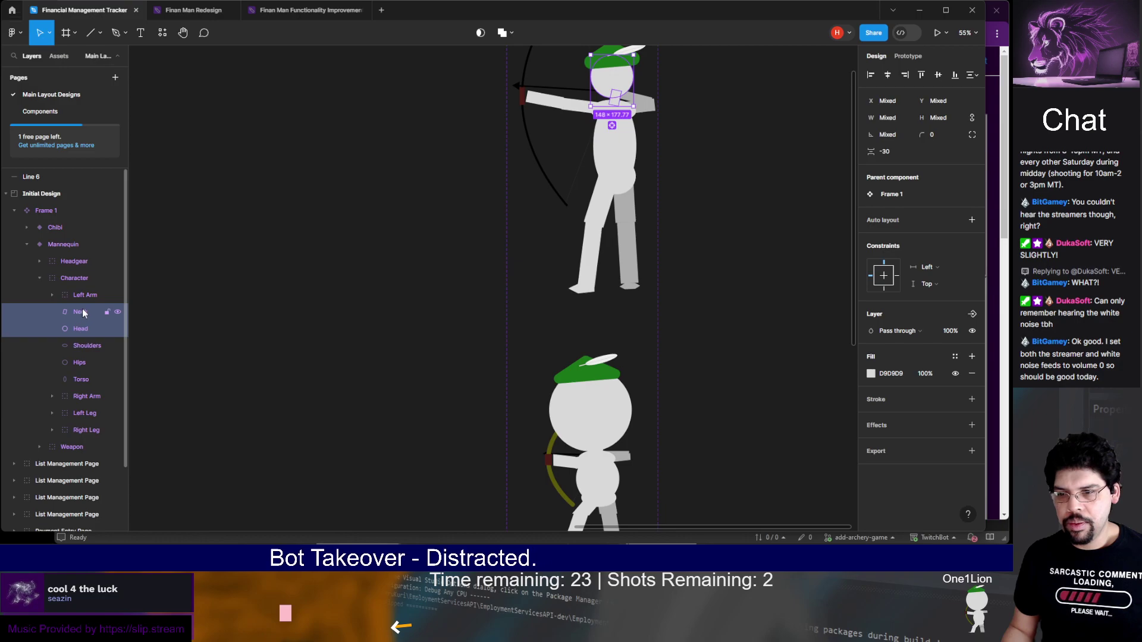
pyautogui.keyDown('shift'); pyautogui.click(86, 297); pyautogui.keyUp('shift')
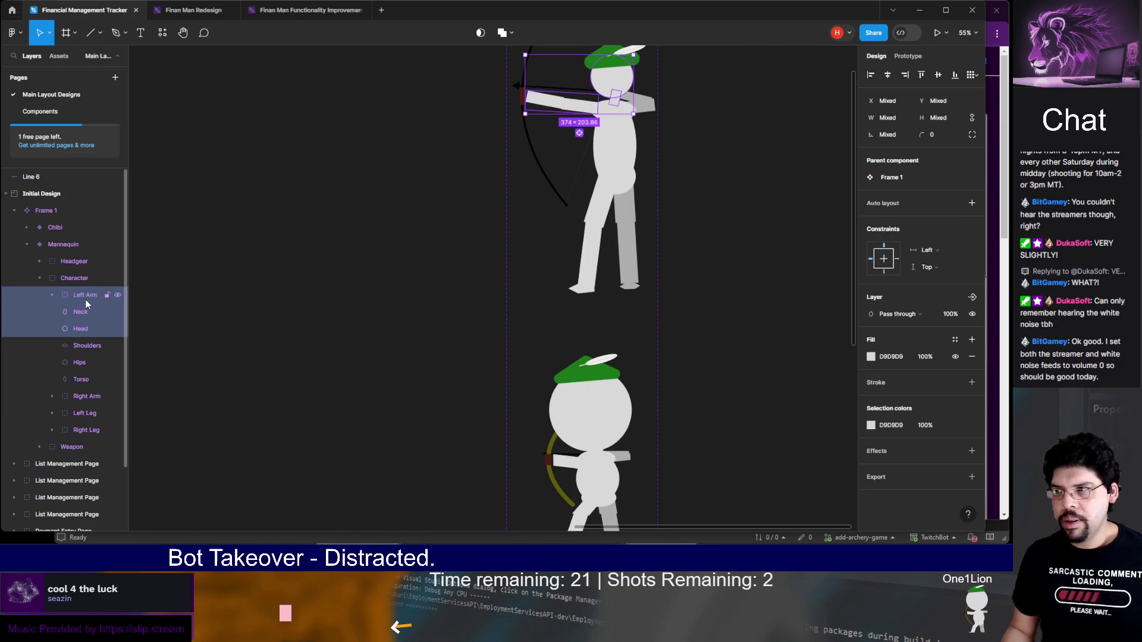
pyautogui.keyDown('shift'); pyautogui.click(78, 349); pyautogui.keyUp('shift')
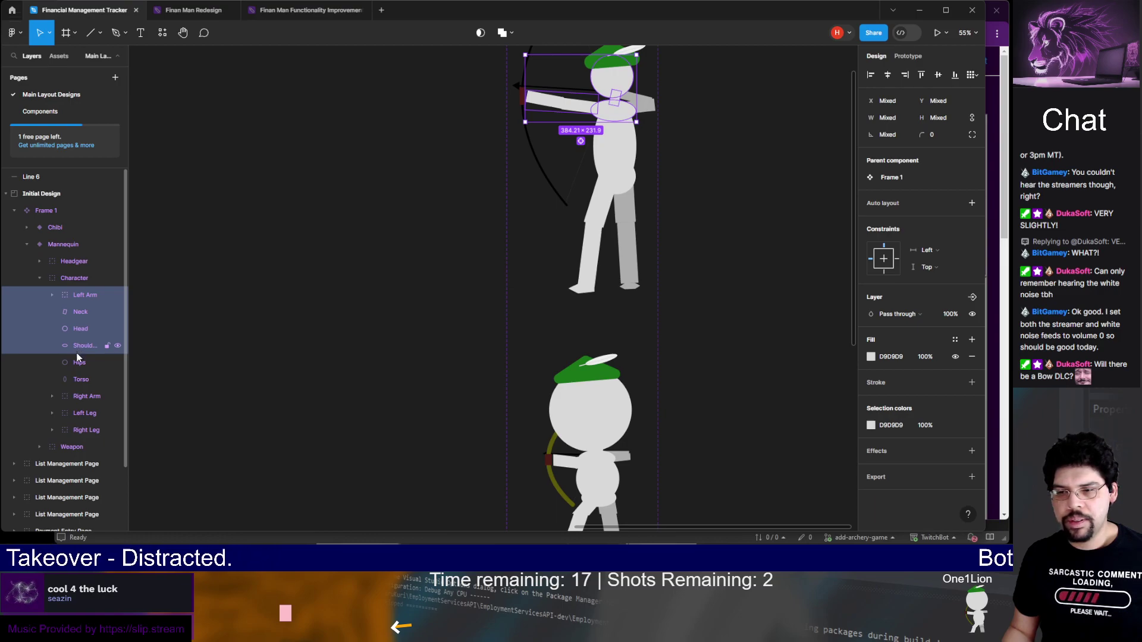
pyautogui.keyDown('shift'); pyautogui.click(78, 395); pyautogui.keyUp('shift')
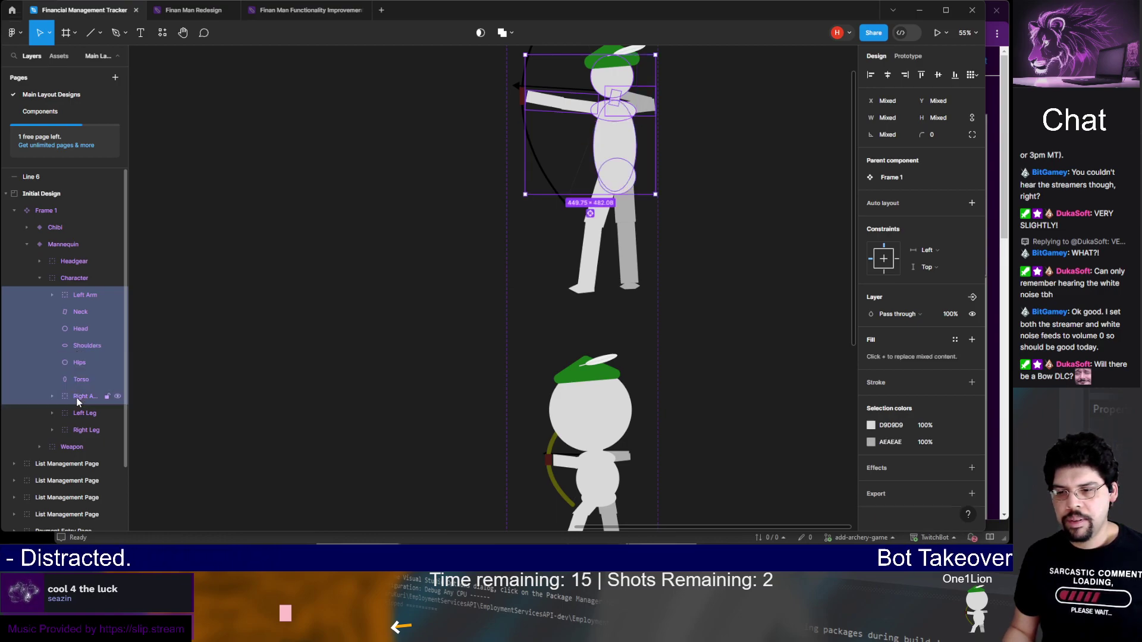
pyautogui.scroll(4, 359, 214)
pyautogui.hscroll(3, 359, 215)
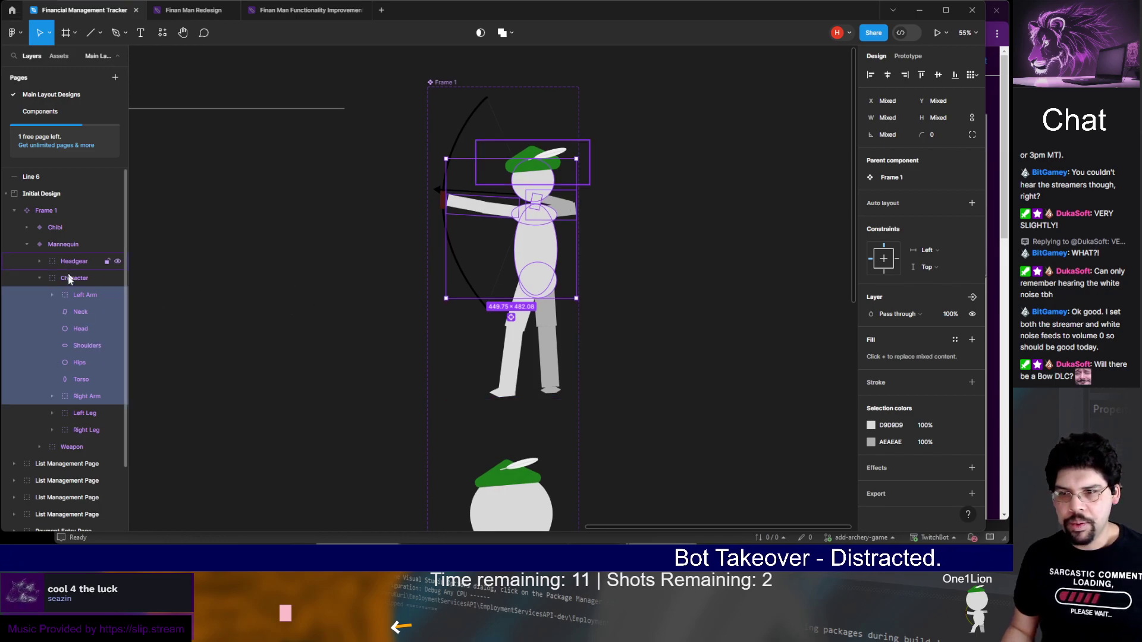
pyautogui.keyDown('ctrl'); pyautogui.click(71, 447); pyautogui.keyUp('ctrl')
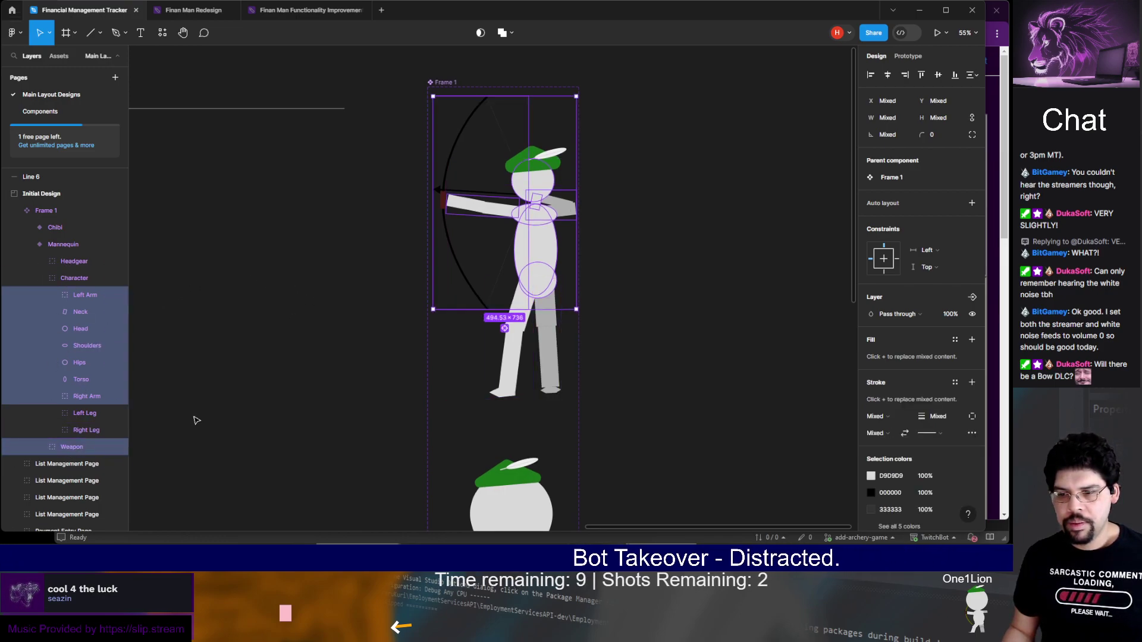
pyautogui.moveTo(576, 92); pyautogui.dragTo(604, 94)
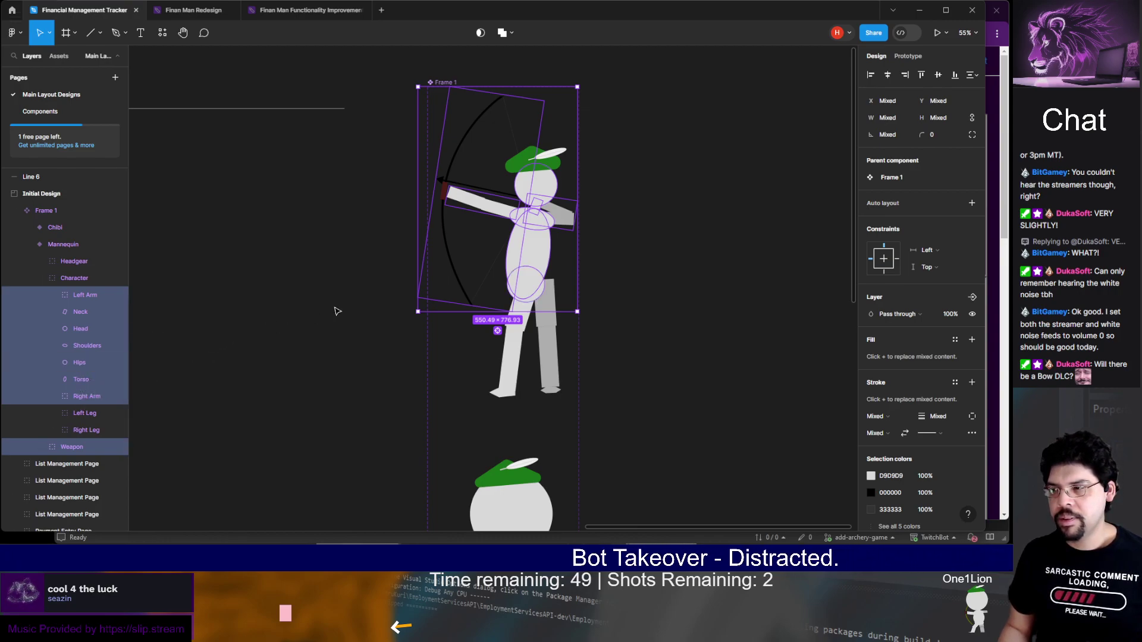
pyautogui.hotkey('ctrl', 'z')
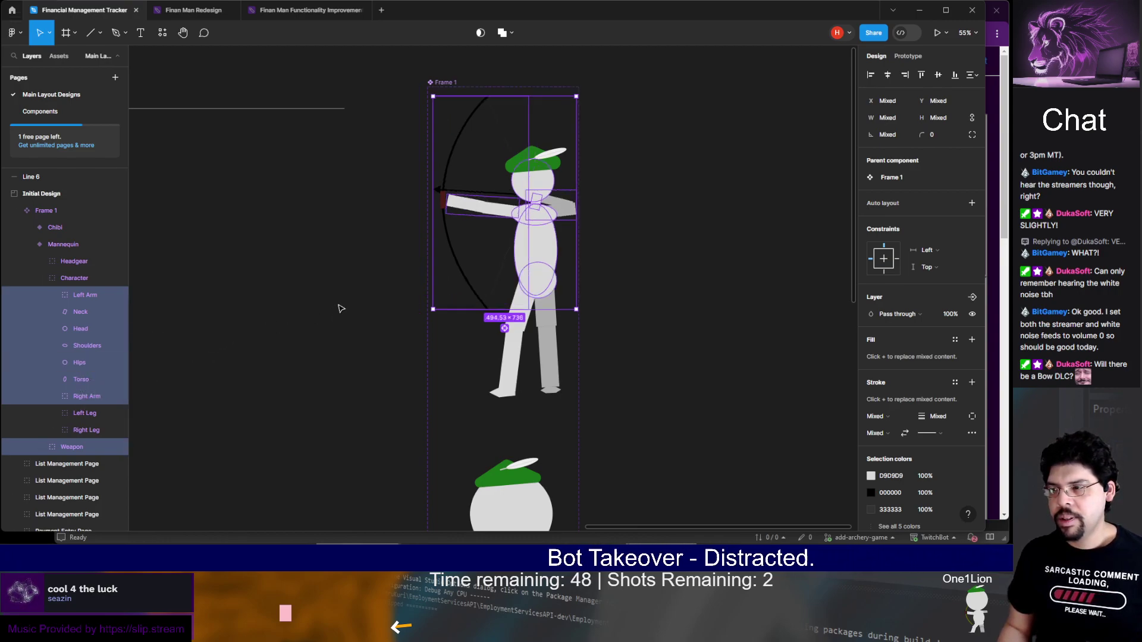
# Exclude the torso and hips from the selection, try to rotate the remaining upper-body parts and weapon, and undo it
pyautogui.keyDown('ctrl'); pyautogui.click(78, 379); pyautogui.keyUp('ctrl')
pyautogui.keyDown('ctrl'); pyautogui.click(83, 363); pyautogui.keyUp('ctrl')
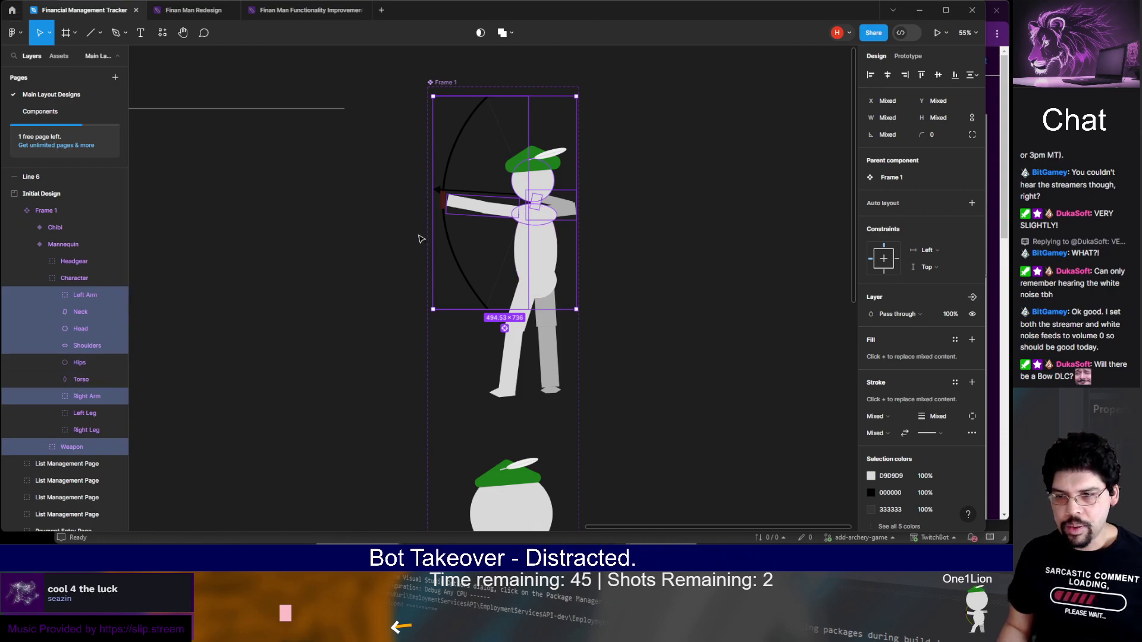
pyautogui.moveTo(586, 97)
pyautogui.mouseDown()
pyautogui.moveTo(604, 107)
pyautogui.moveTo(586, 69)
pyautogui.moveTo(577, 87)
pyautogui.moveTo(604, 74)
pyautogui.moveTo(612, 84)
pyautogui.moveTo(589, 83)
pyautogui.mouseUp()
pyautogui.hotkey('ctrl', 'z')
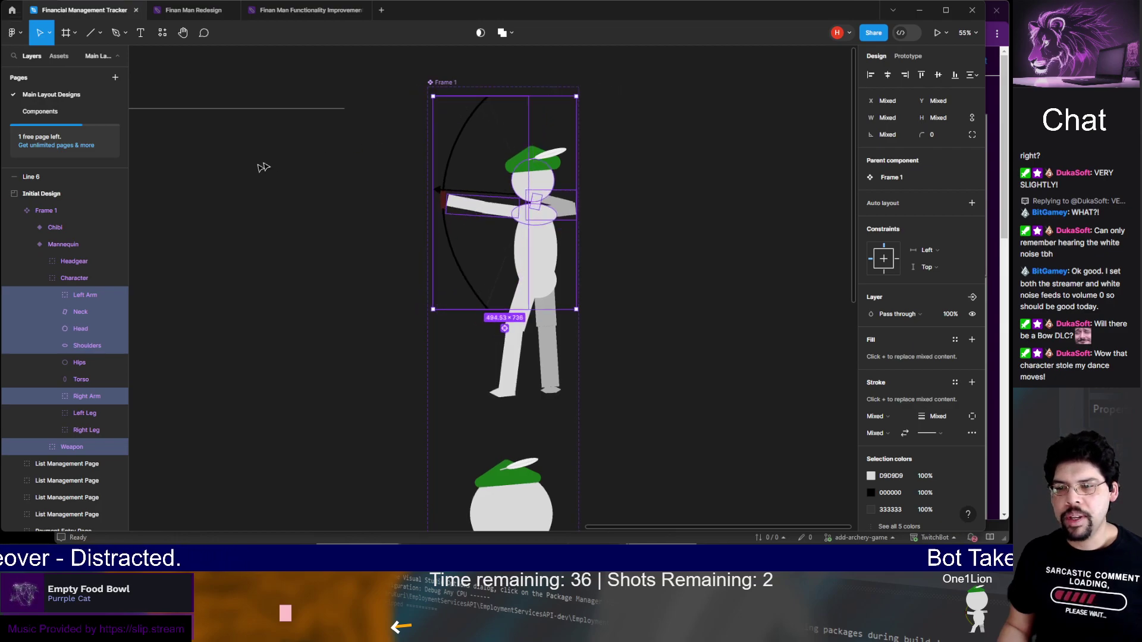
# Add the Headgear group to the selection, tilt the archer's upper body and bow to different aiming angles, and restore the original pose
pyautogui.keyDown('shift'); pyautogui.click(67, 262); pyautogui.keyUp('shift')
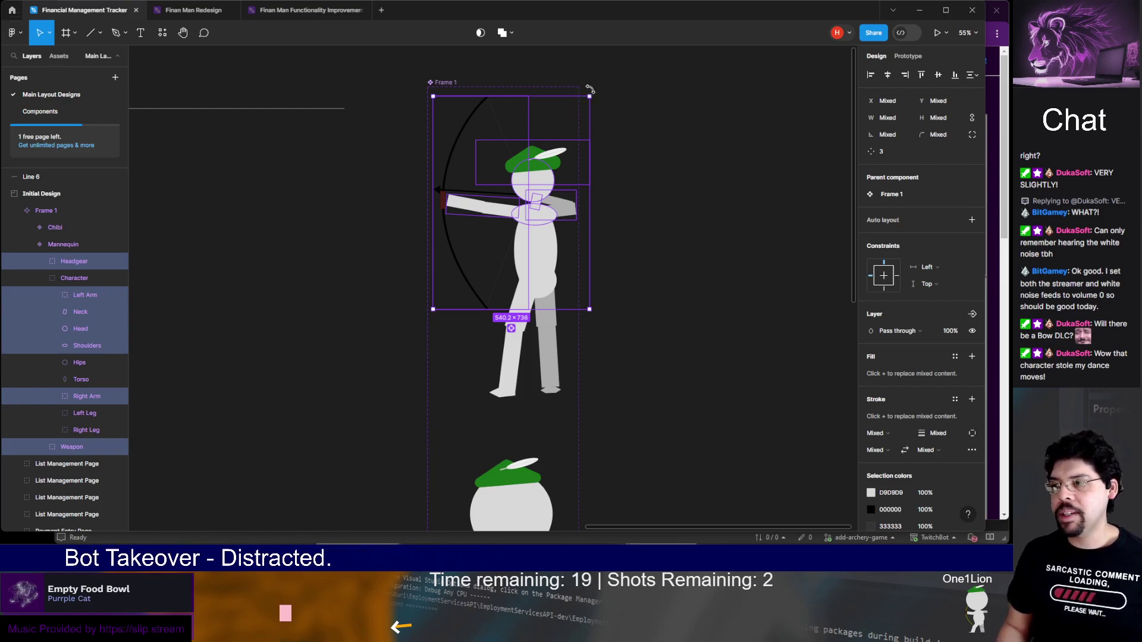
pyautogui.moveTo(590, 89)
pyautogui.mouseDown()
pyautogui.moveTo(626, 114)
pyautogui.moveTo(592, 64)
pyautogui.moveTo(602, 72)
pyautogui.mouseUp()
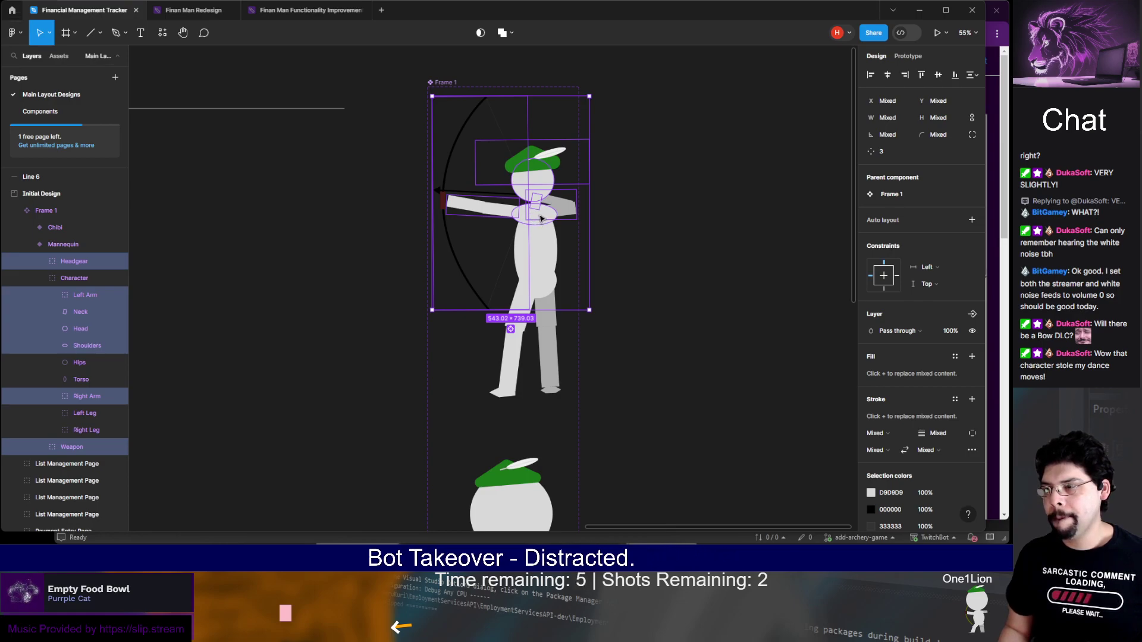
pyautogui.moveTo(592, 313); pyautogui.dragTo(586, 299)
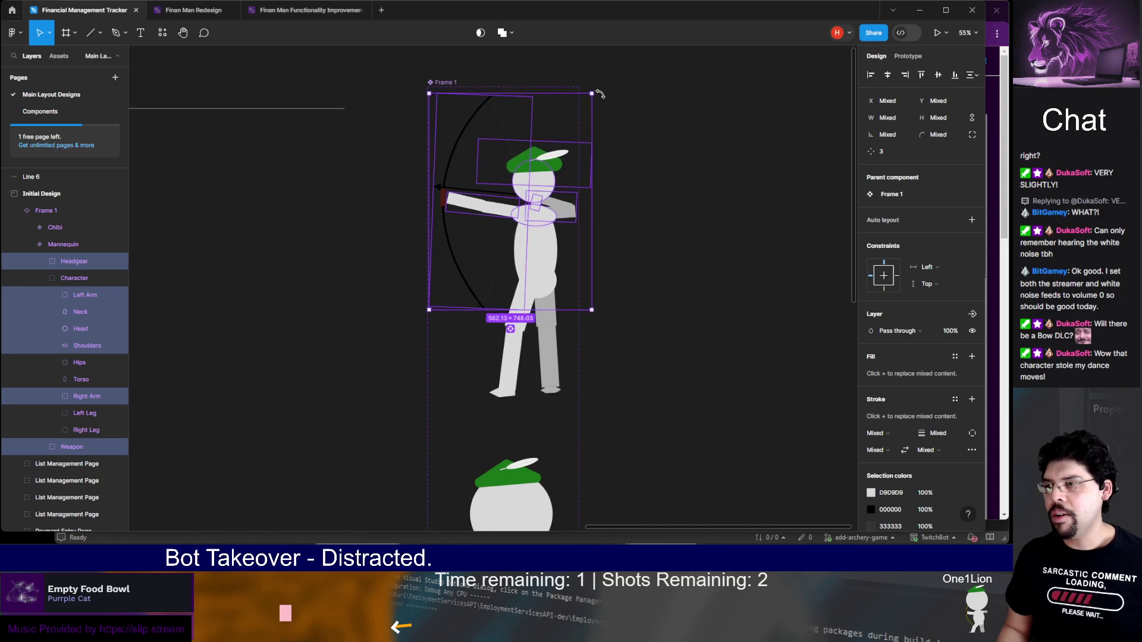
pyautogui.moveTo(597, 91); pyautogui.dragTo(635, 119)
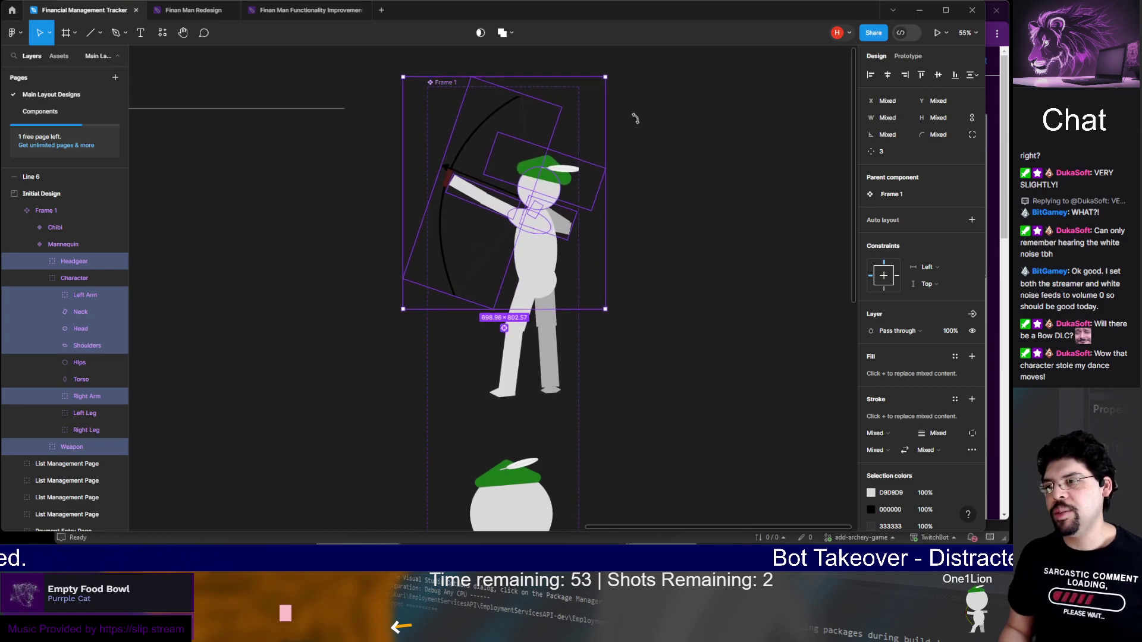
pyautogui.moveTo(635, 118); pyautogui.dragTo(629, 56)
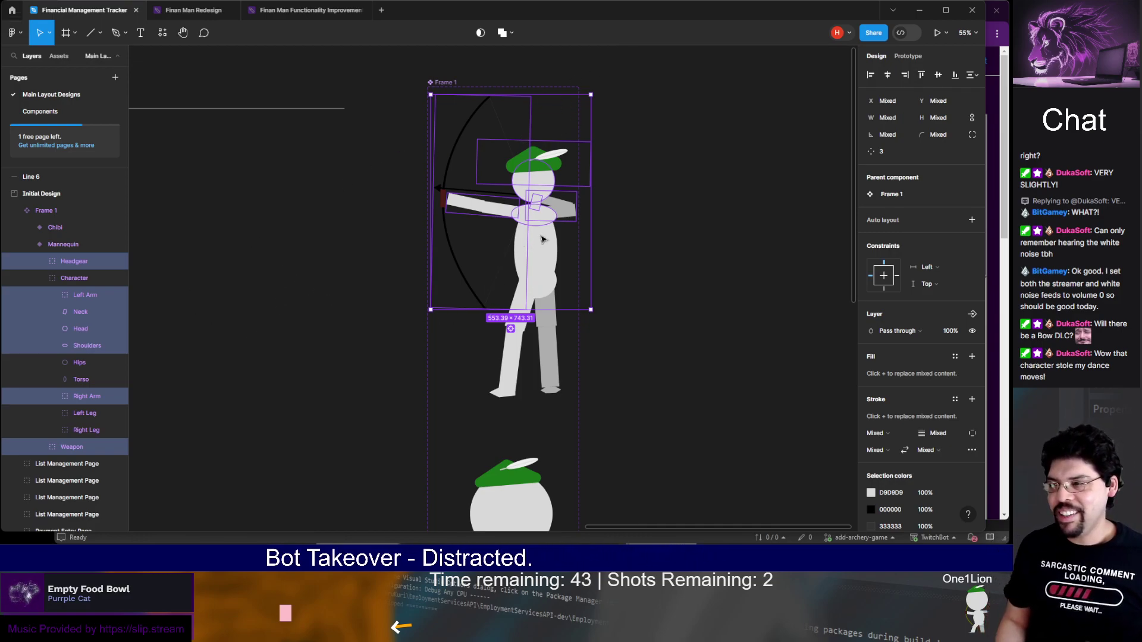
pyautogui.moveTo(589, 117); pyautogui.dragTo(609, 94)
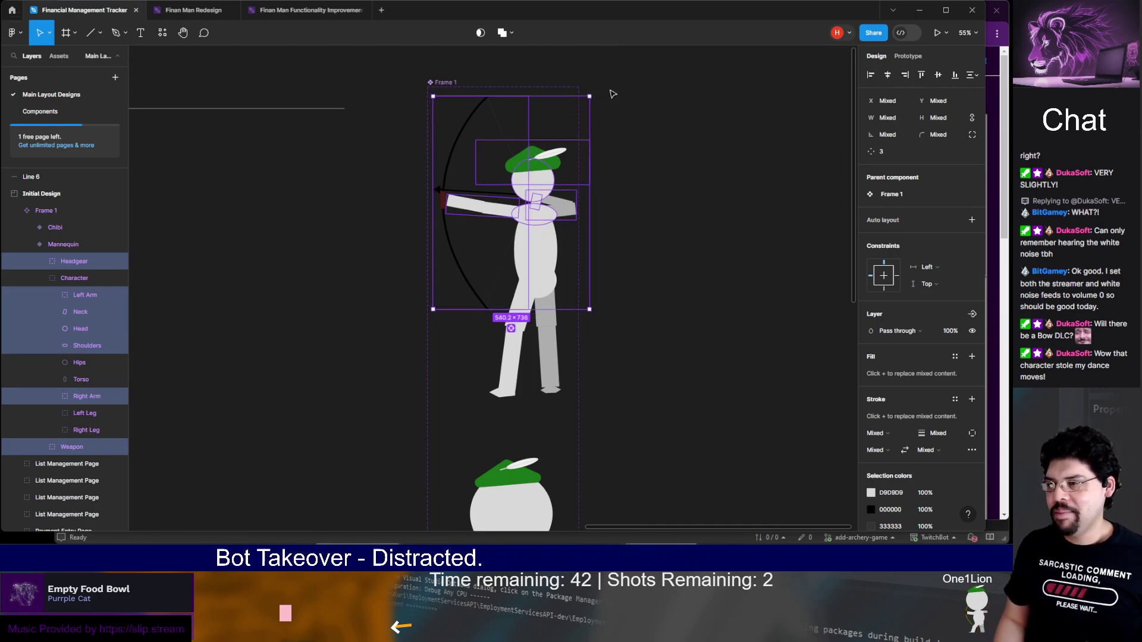
pyautogui.click(426, 232)
pyautogui.click(474, 198)
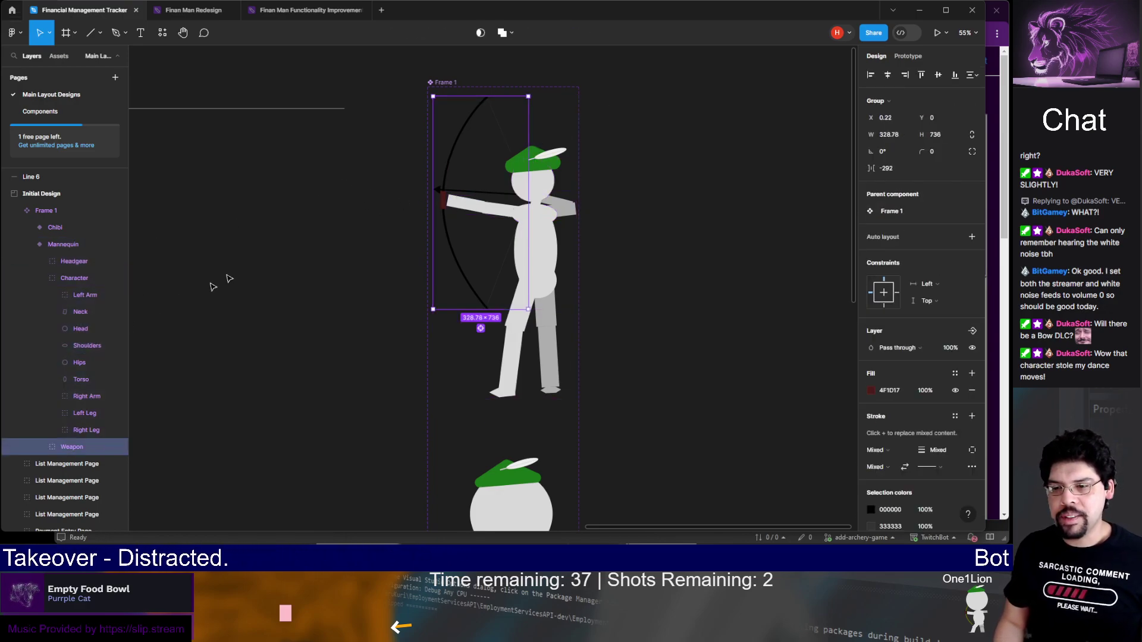
# Move the horizontal line to X 2347, Y -2257 beside the mannequin archer
pyautogui.scroll(5, 196, 294)
pyautogui.hscroll(-4, 197, 294)
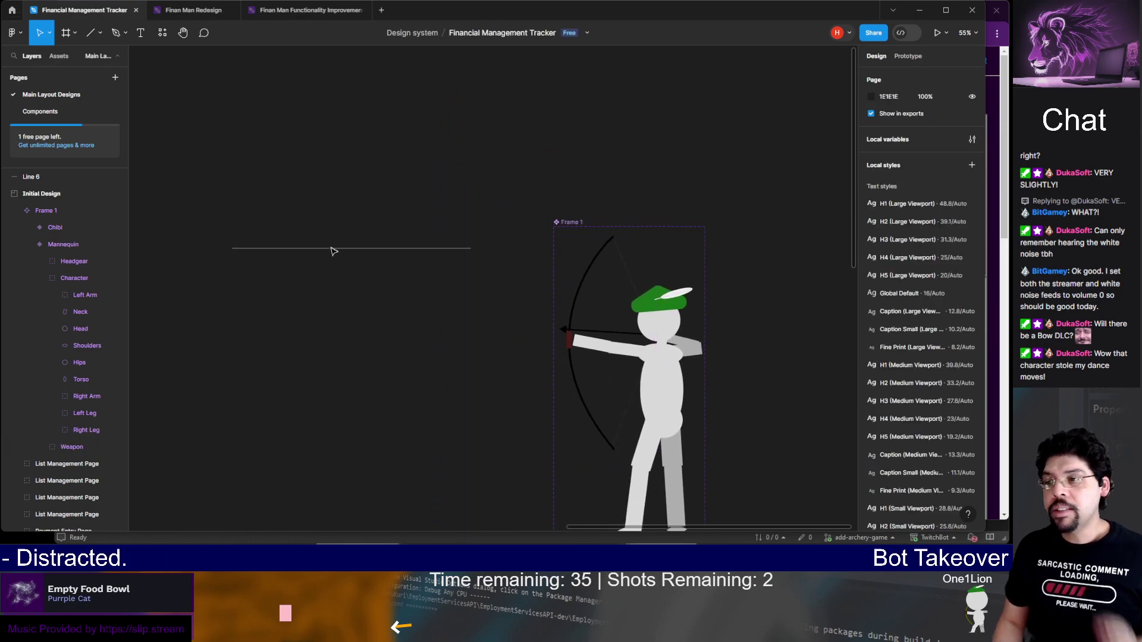
pyautogui.moveTo(331, 247); pyautogui.dragTo(312, 294)
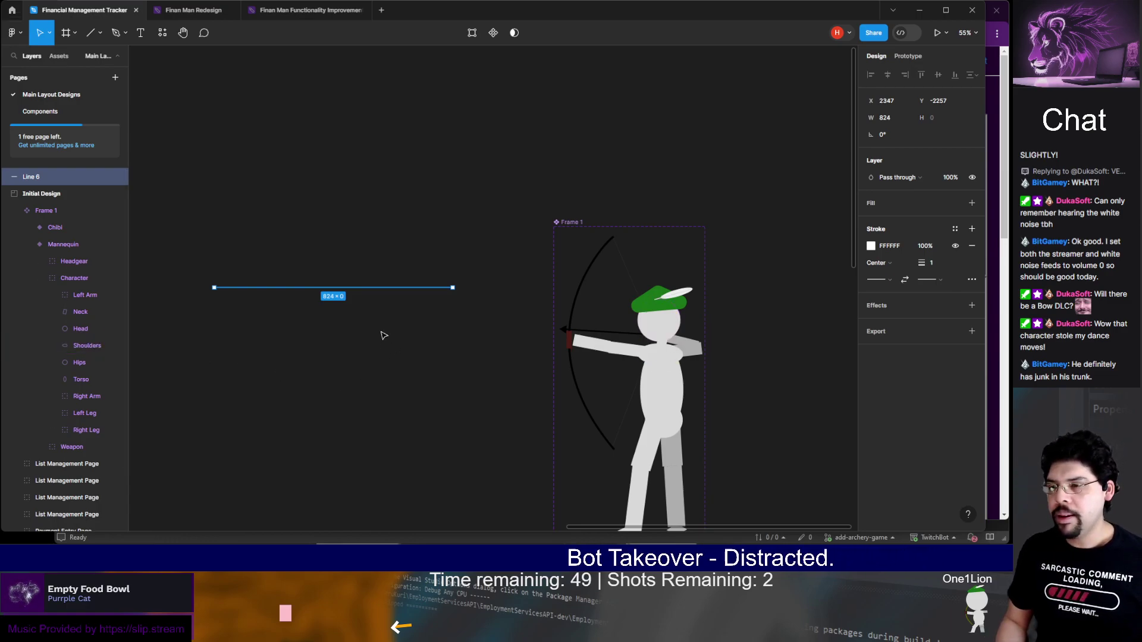
# Shorten the line from its left end and adjust its right end to a length of about 441 at about -1.4°
pyautogui.moveTo(213, 287); pyautogui.dragTo(334, 291)
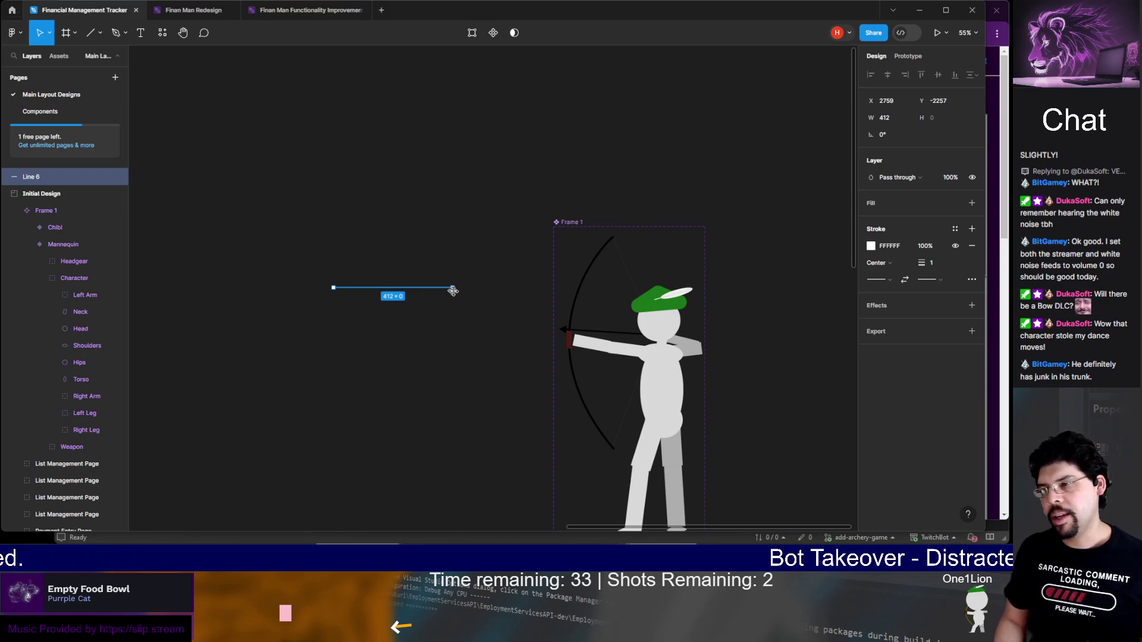
pyautogui.moveTo(452, 290); pyautogui.dragTo(455, 293)
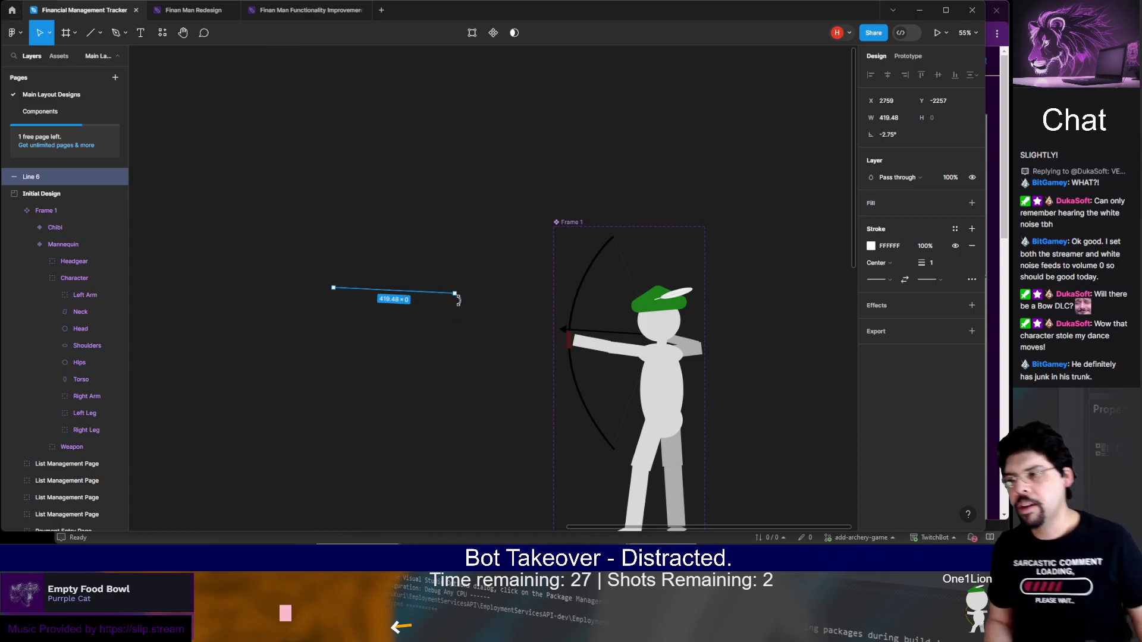
pyautogui.moveTo(454, 294); pyautogui.dragTo(461, 289)
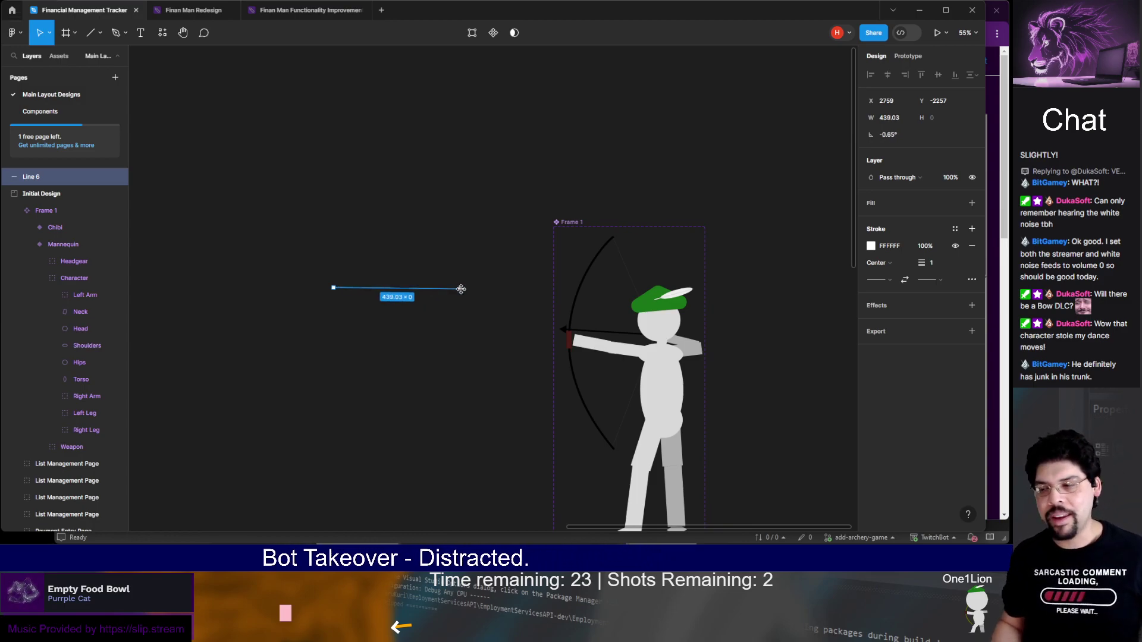
pyautogui.moveTo(462, 287); pyautogui.dragTo(461, 291)
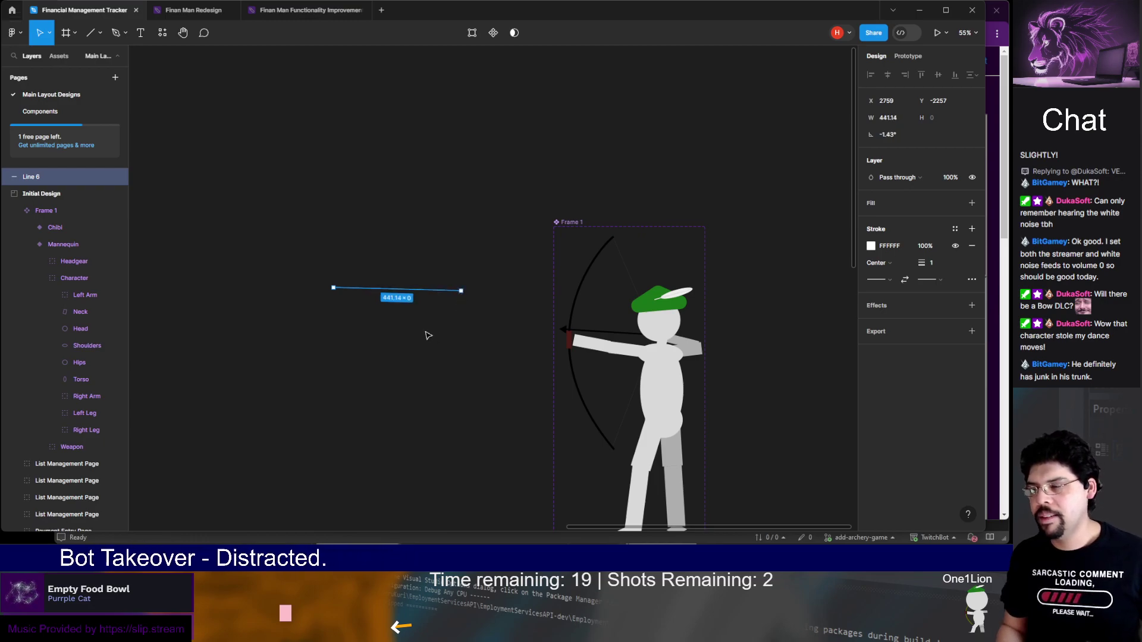
# Undo the last adjustments to the line's right end and select the line
pyautogui.hotkey('ctrl', 'z')
pyautogui.hotkey('ctrl', 'z')
pyautogui.hotkey('ctrl', 'z')
pyautogui.click(384, 255)
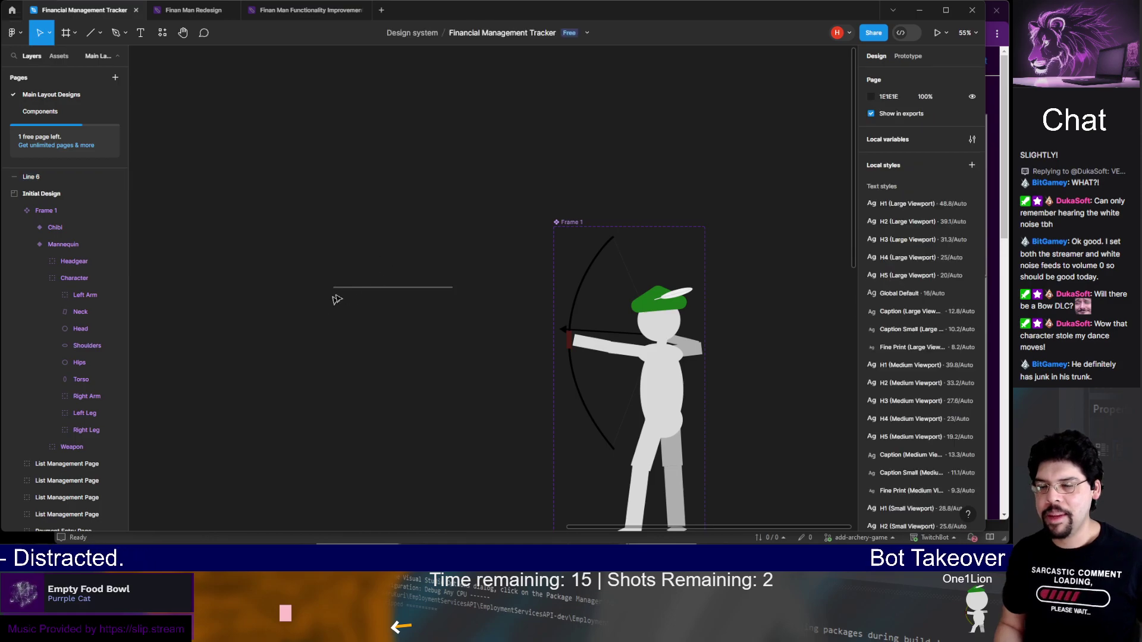
pyautogui.click(366, 289)
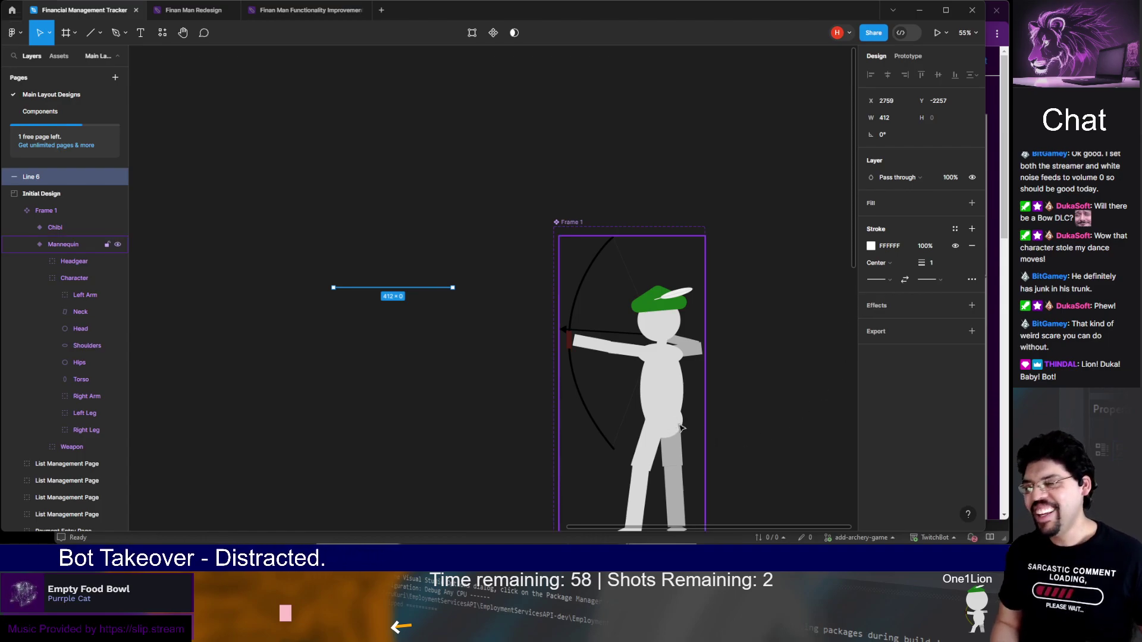
# Select the Hips shape inside the Mannequin and examine how it joins the torso and legs
pyautogui.doubleClick(660, 428)
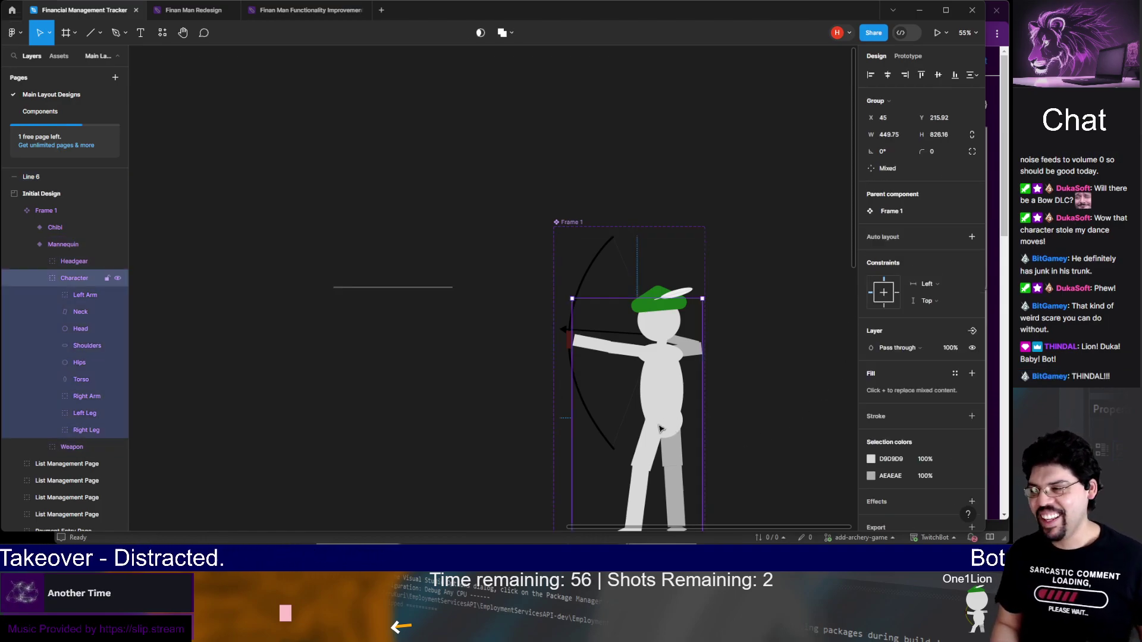
pyautogui.click(660, 429)
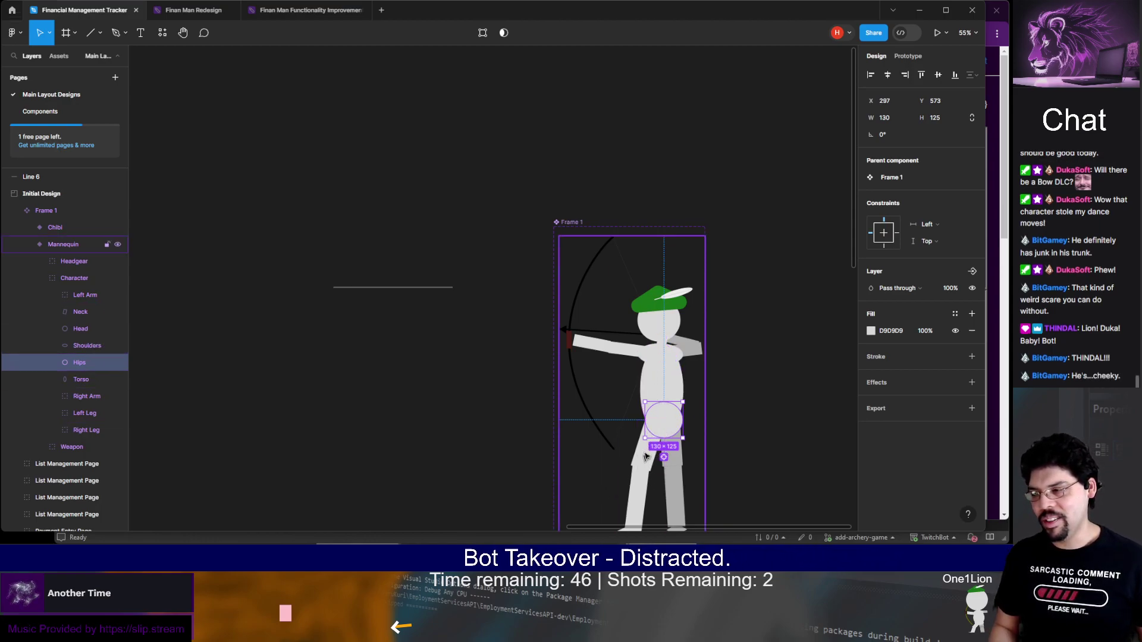
pyautogui.scroll(-1, 640, 505)
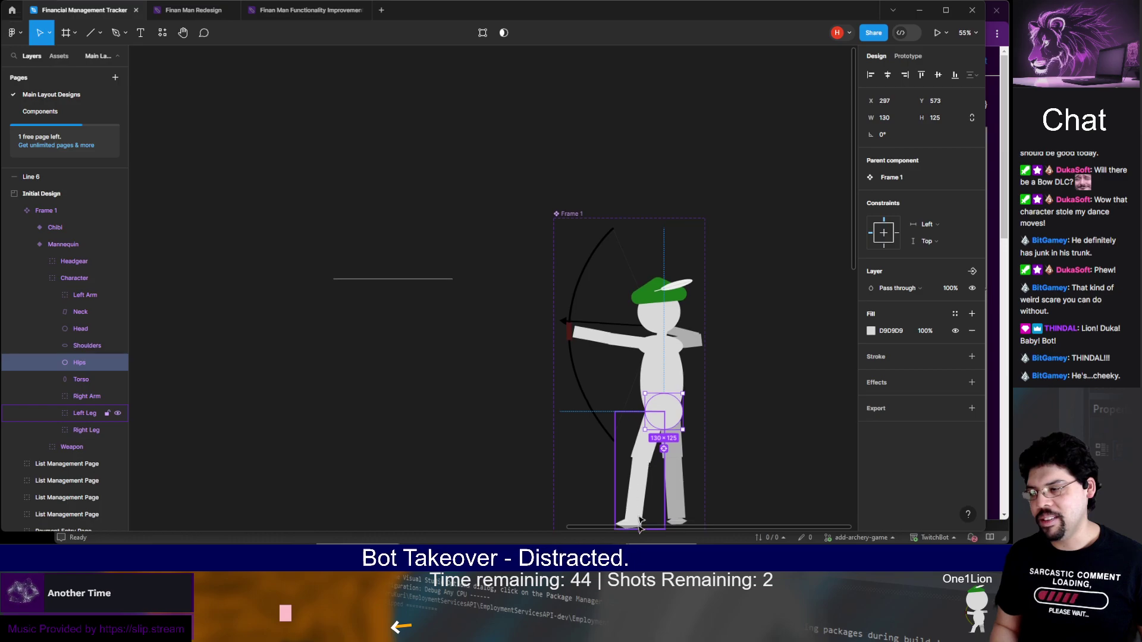
pyautogui.scroll(-5, 640, 513)
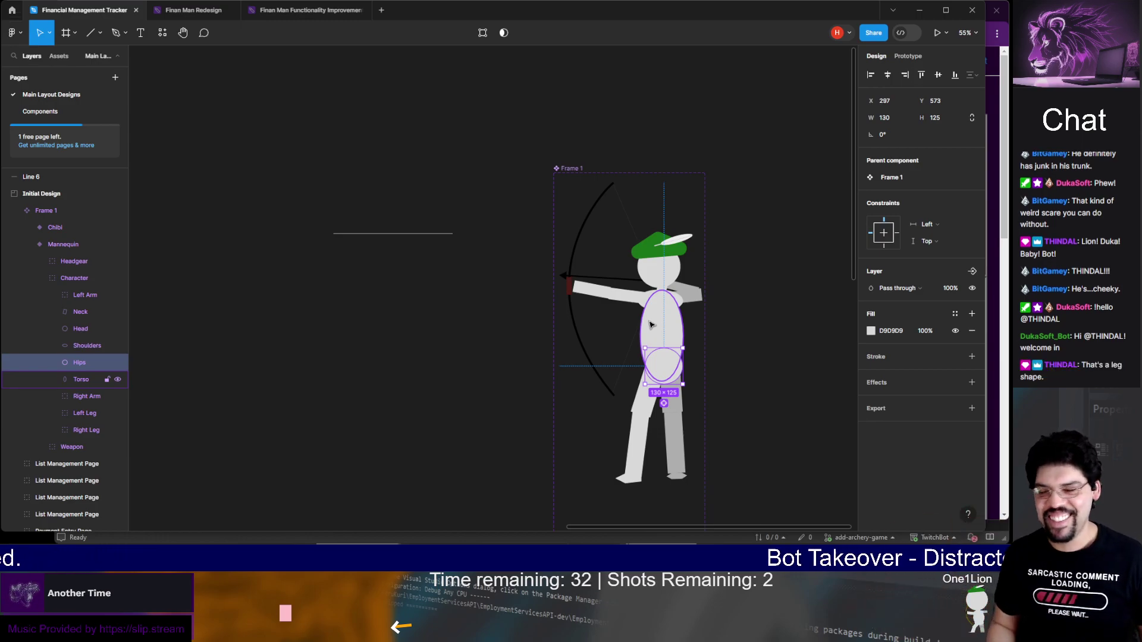
pyautogui.click(762, 256)
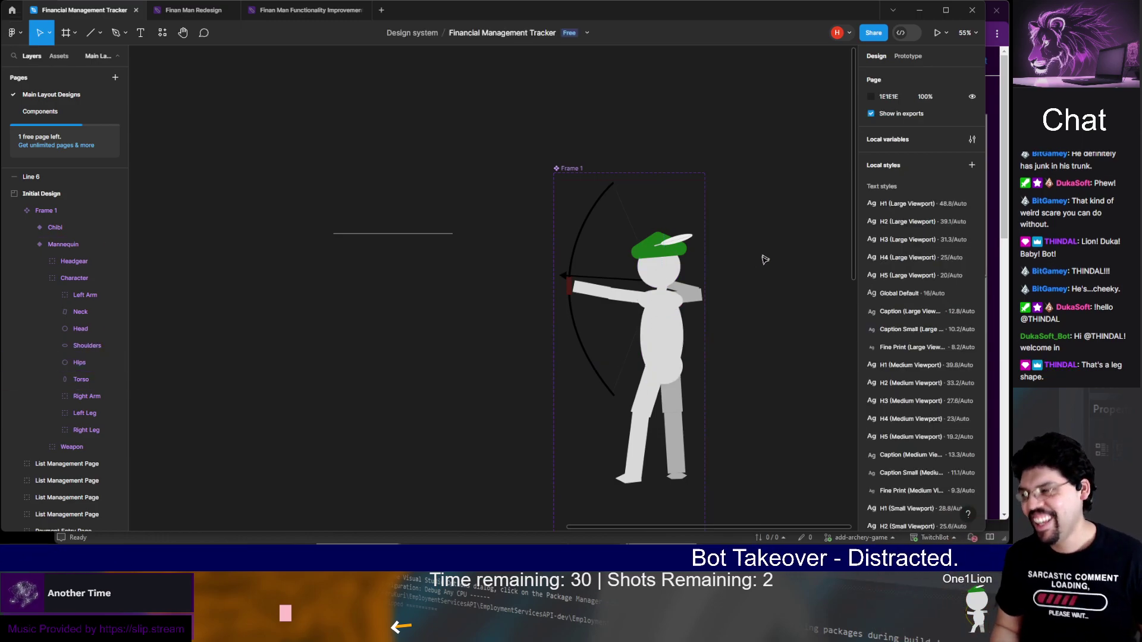
# Open the Torso ellipse for vector editing and add one point above and one below the middle of its right edge
pyautogui.click(675, 343)
pyautogui.doubleClick(672, 344)
pyautogui.doubleClick(671, 344)
pyautogui.rightClick(684, 326)
pyautogui.click(690, 329)
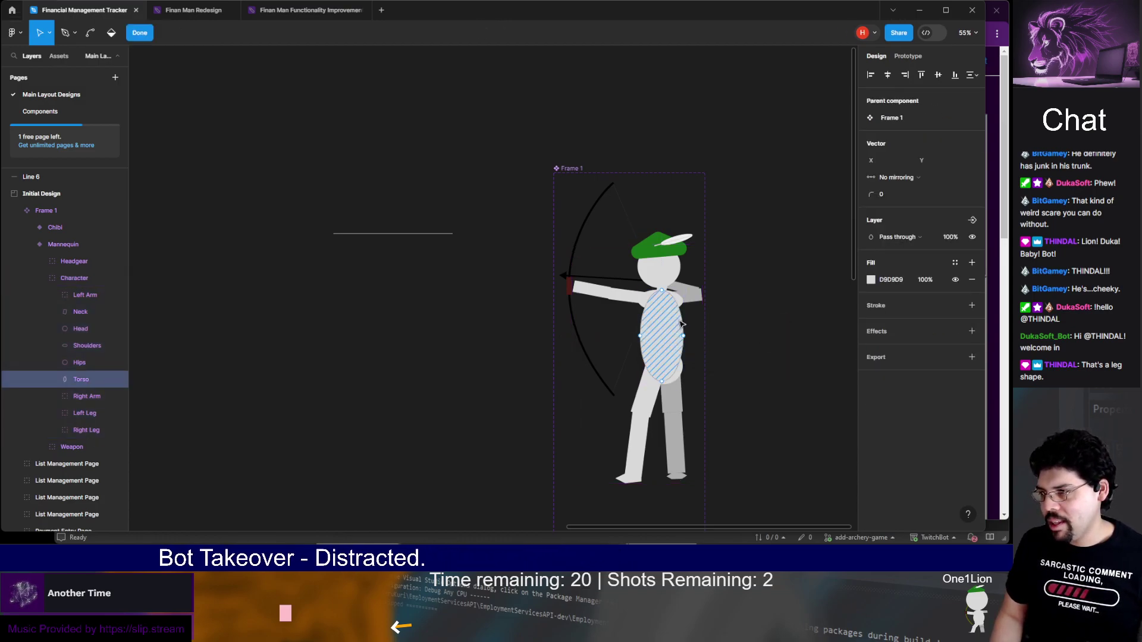
pyautogui.click(72, 32)
pyautogui.click(72, 62)
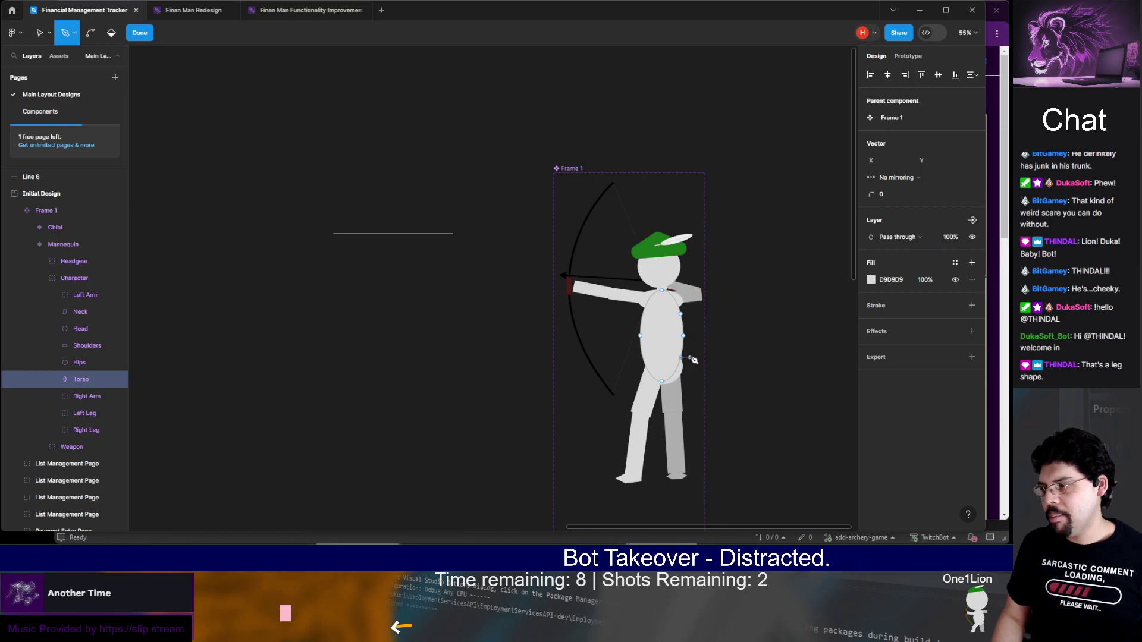
pyautogui.press('v')
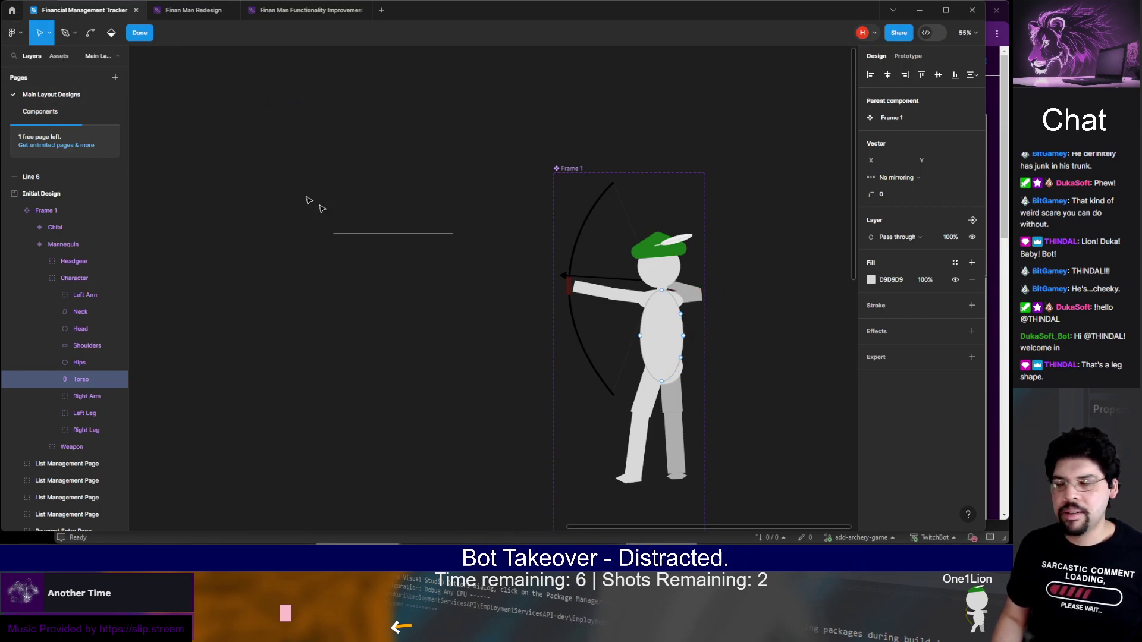
# Pull the Torso's upper and middle right-edge points inward to curve the back, placing the middle point at X 403, Y 524
pyautogui.moveTo(685, 326); pyautogui.dragTo(683, 318)
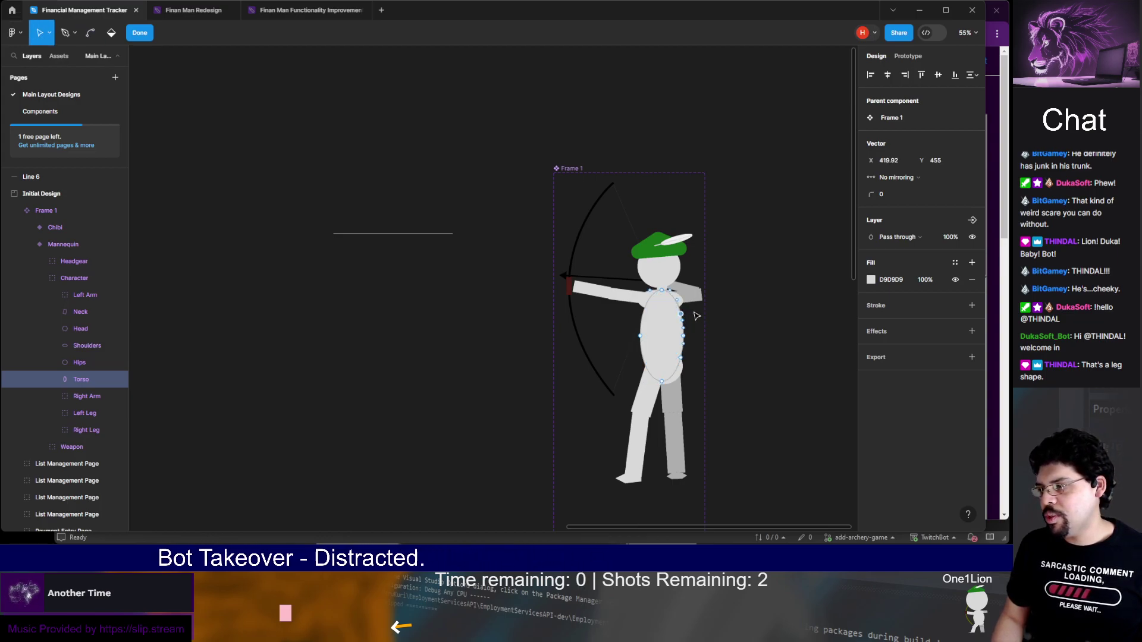
pyautogui.moveTo(681, 314)
pyautogui.mouseDown()
pyautogui.moveTo(682, 348)
pyautogui.moveTo(681, 301)
pyautogui.mouseUp()
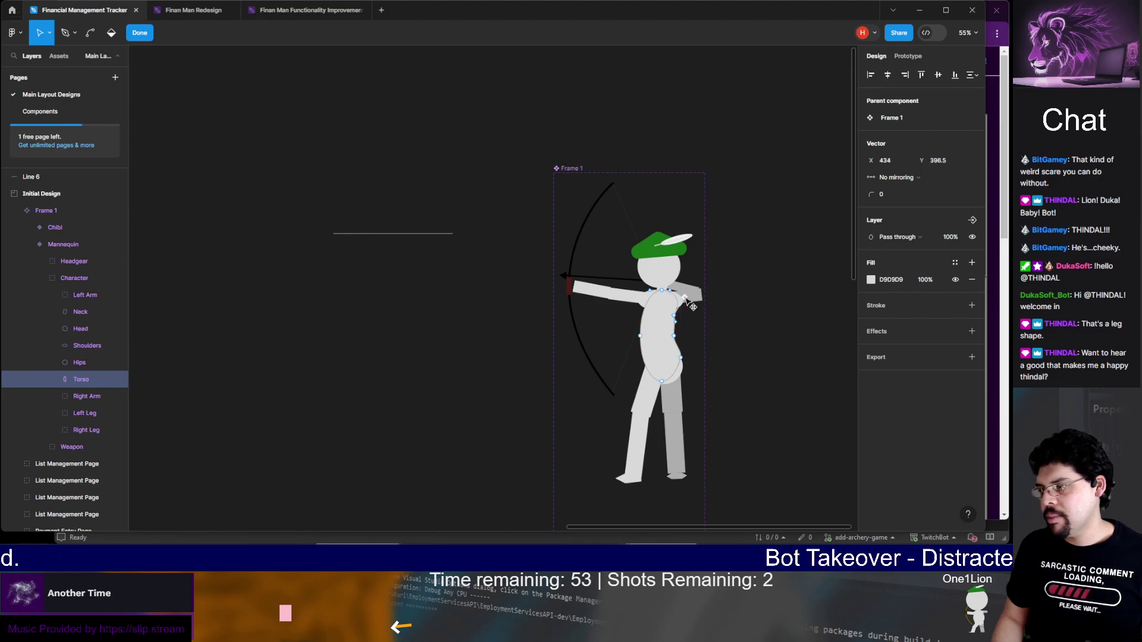
pyautogui.click(677, 337)
pyautogui.moveTo(678, 336); pyautogui.dragTo(674, 340)
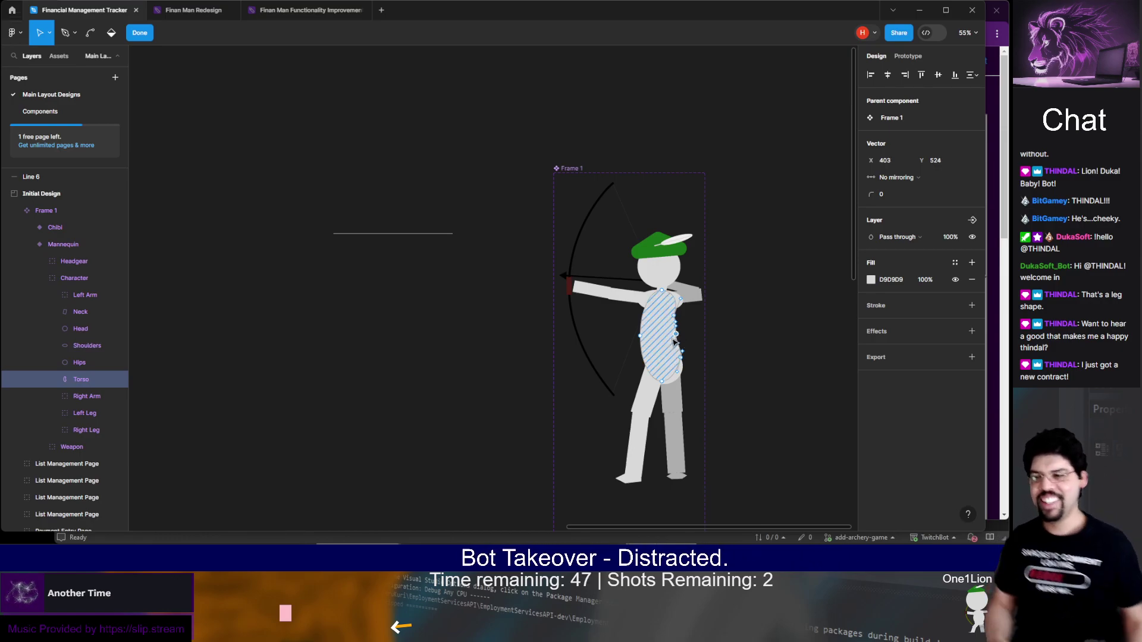
# Shift the Torso's lower right-edge point slightly inward and finish the vector editing
pyautogui.click(797, 359)
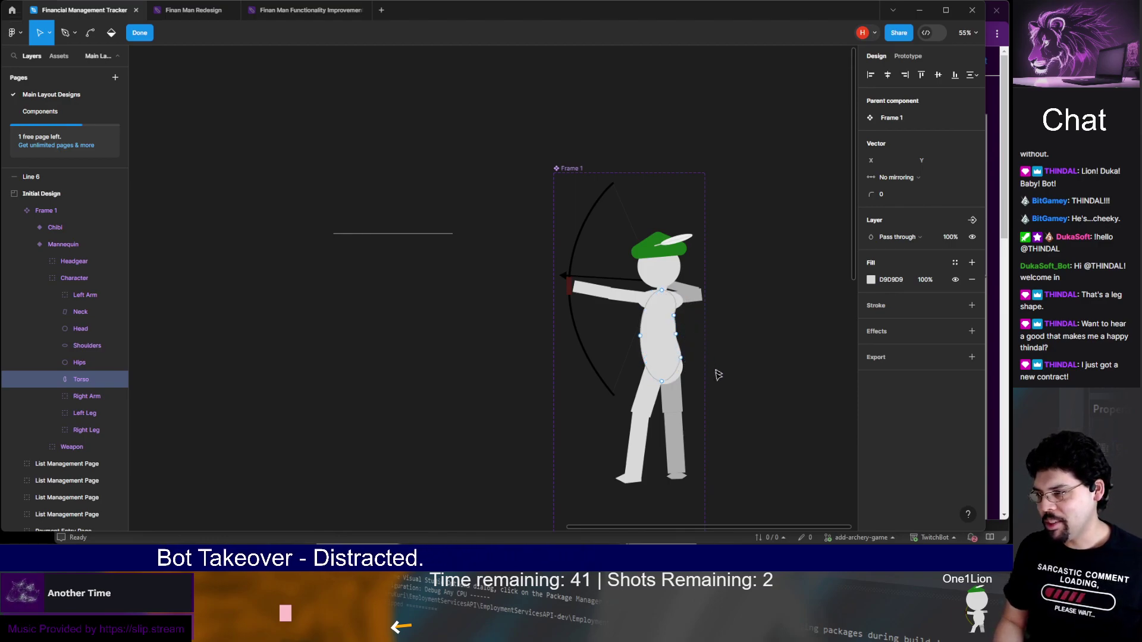
pyautogui.click(681, 358)
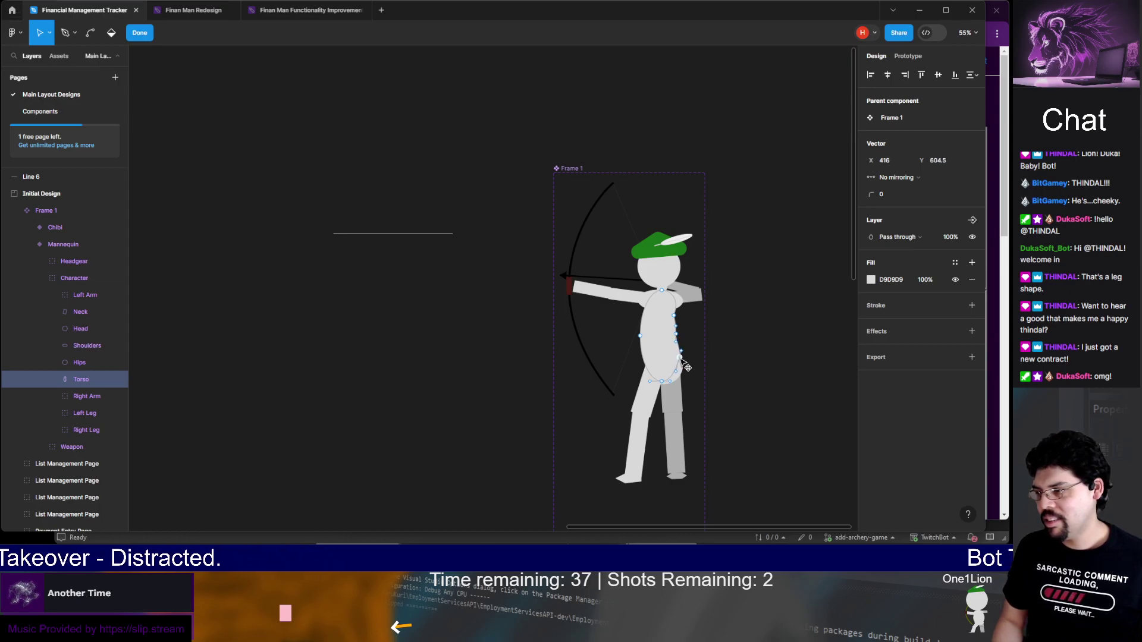
pyautogui.moveTo(681, 361); pyautogui.dragTo(678, 359)
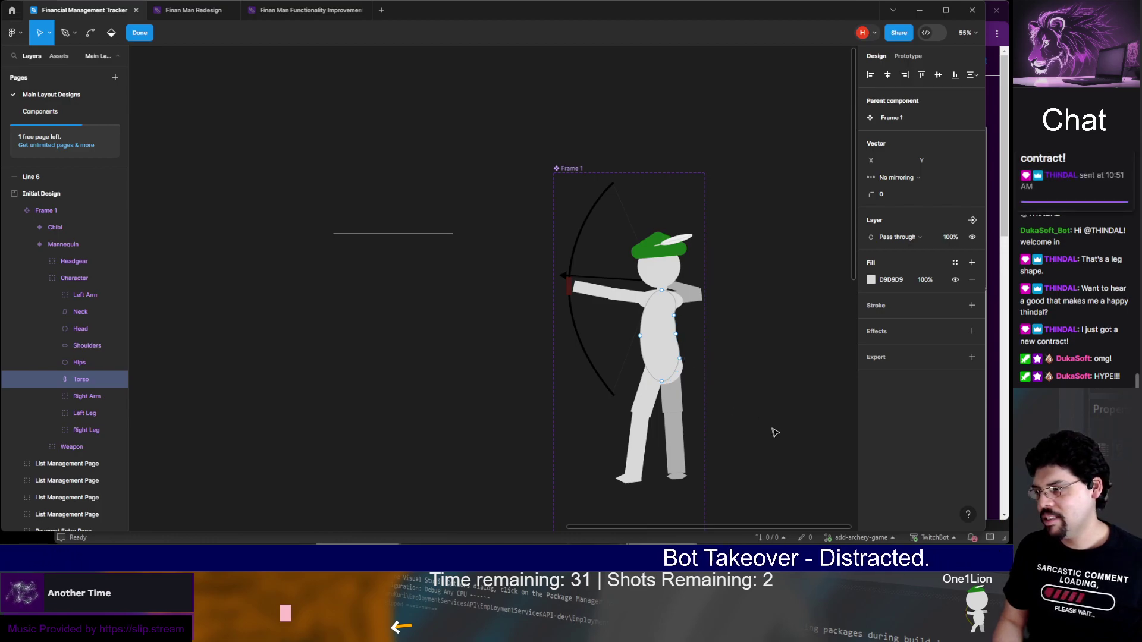
pyautogui.click(849, 498)
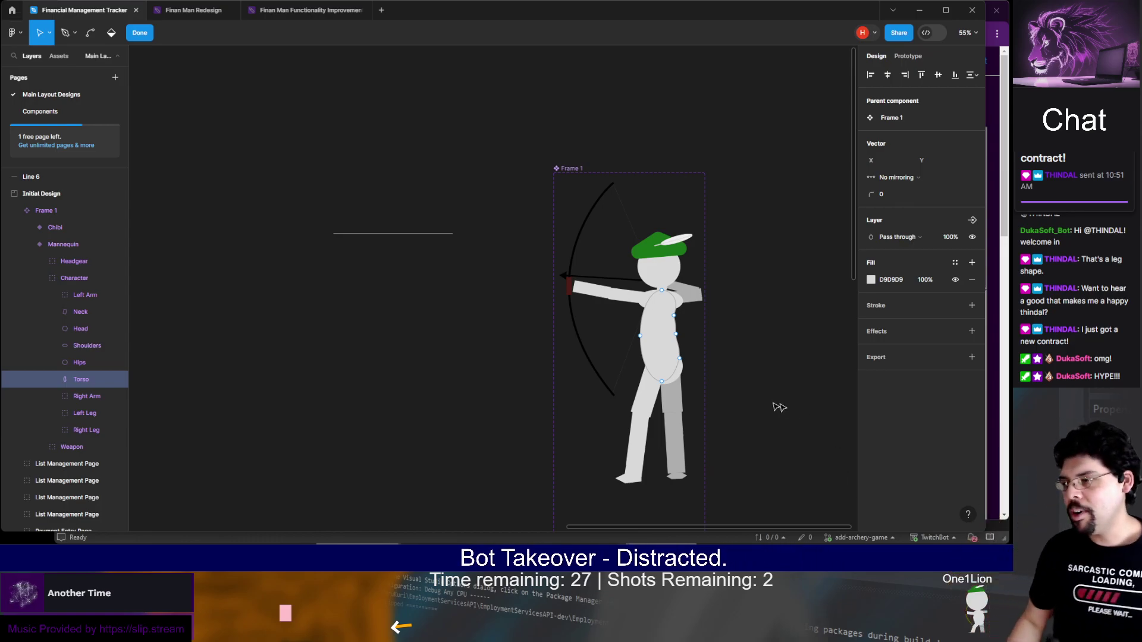
pyautogui.press('Escape')
pyautogui.press('Escape')
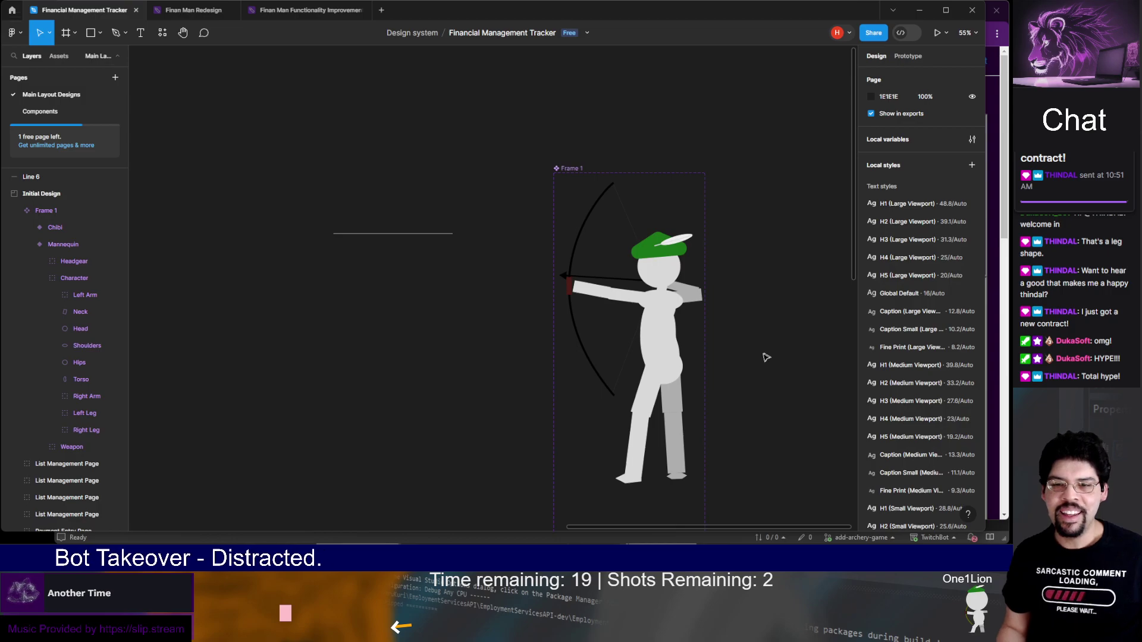
# Undo all the Torso point edits to restore its original ellipse and exit vector editing
pyautogui.hotkey('ctrl', 'z')
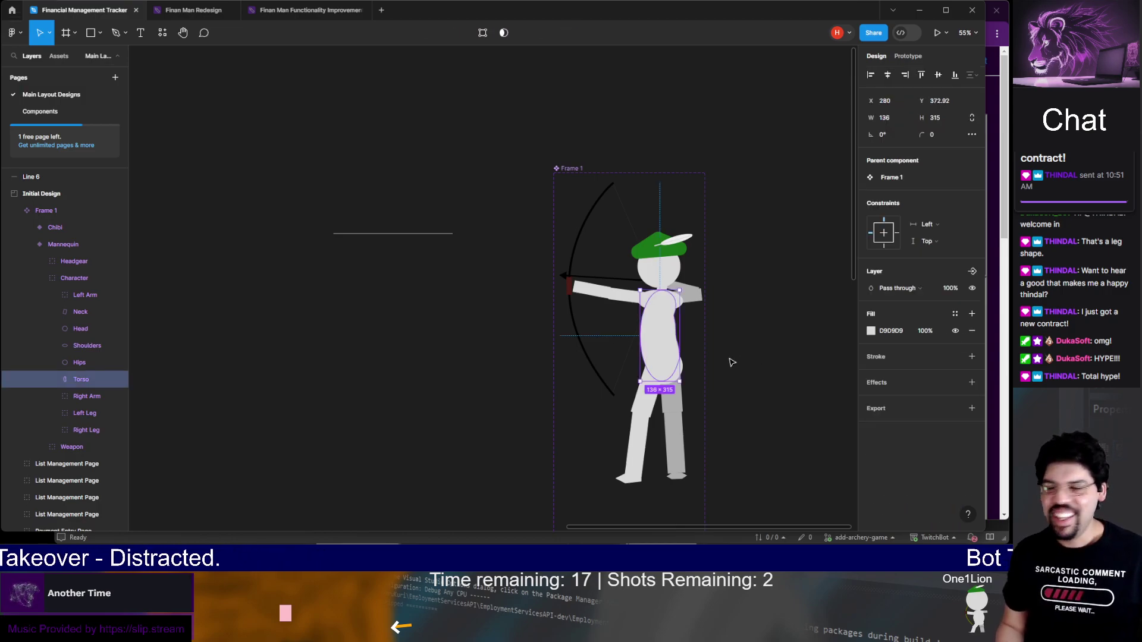
pyautogui.press('Return')
pyautogui.hotkey('ctrl', 'z')
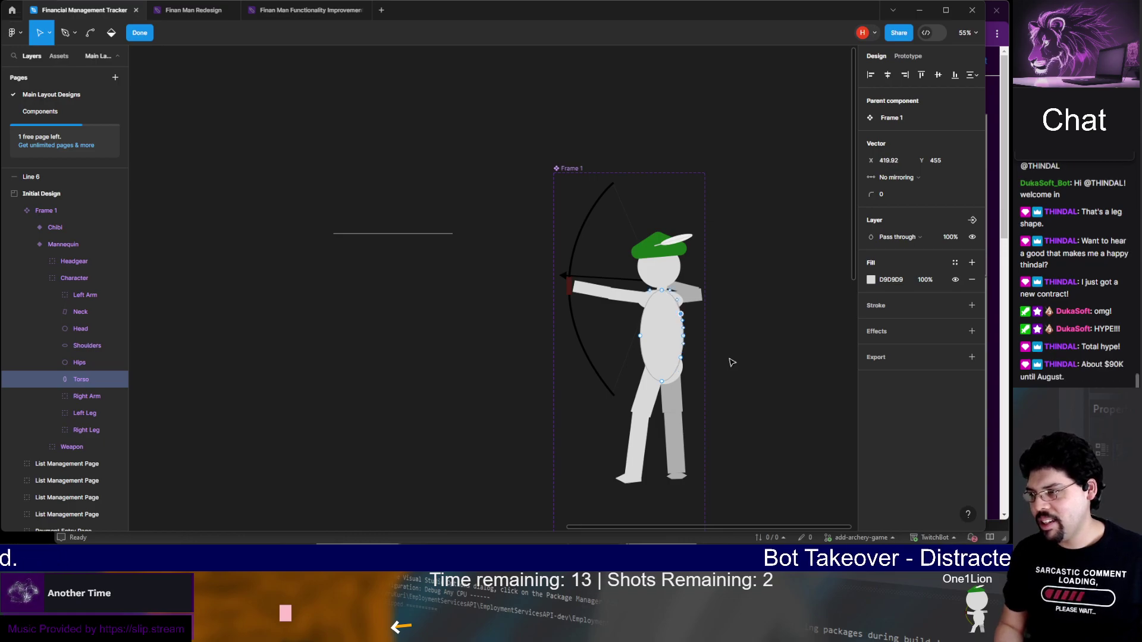
pyautogui.hotkey('ctrl', 'z')
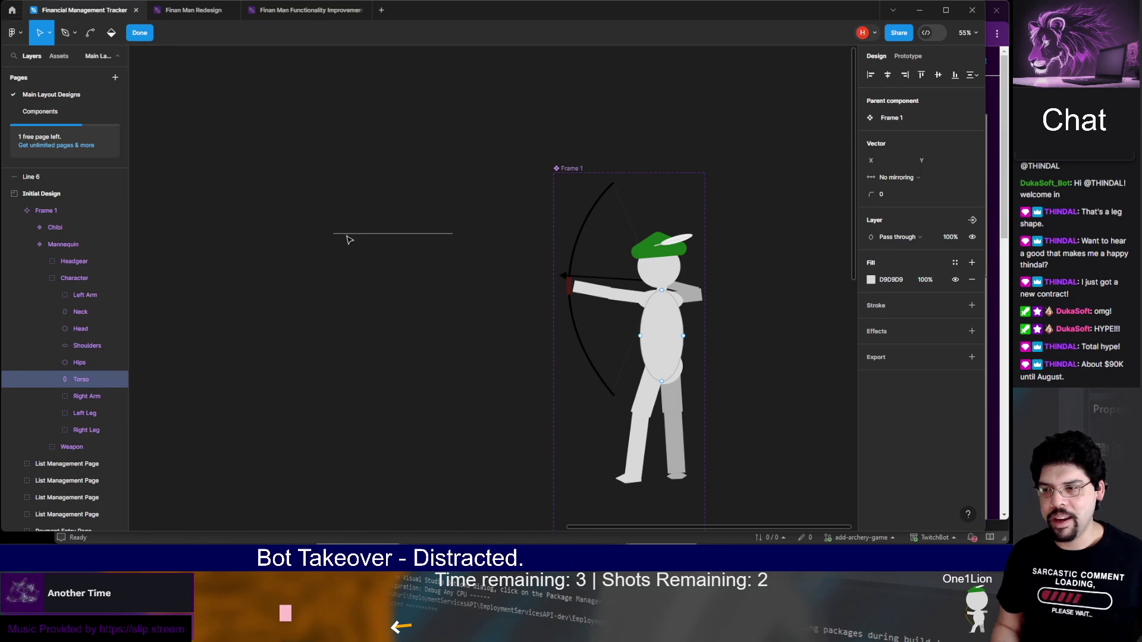
pyautogui.press('Escape')
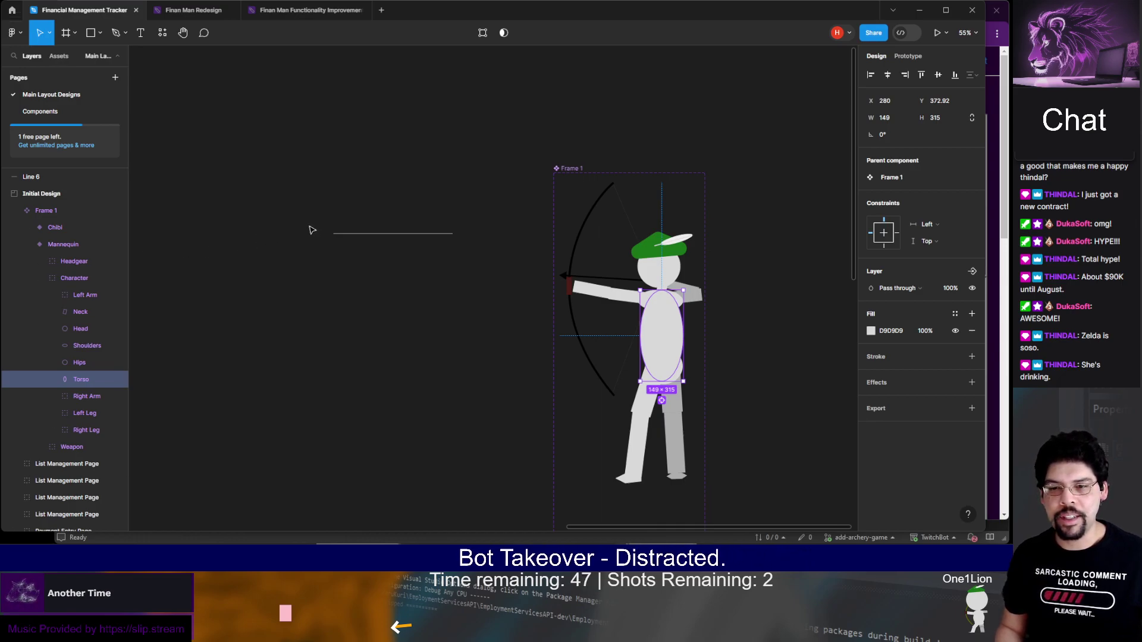
# Delete the horizontal line beside the archer
pyautogui.moveTo(324, 227); pyautogui.dragTo(422, 259)
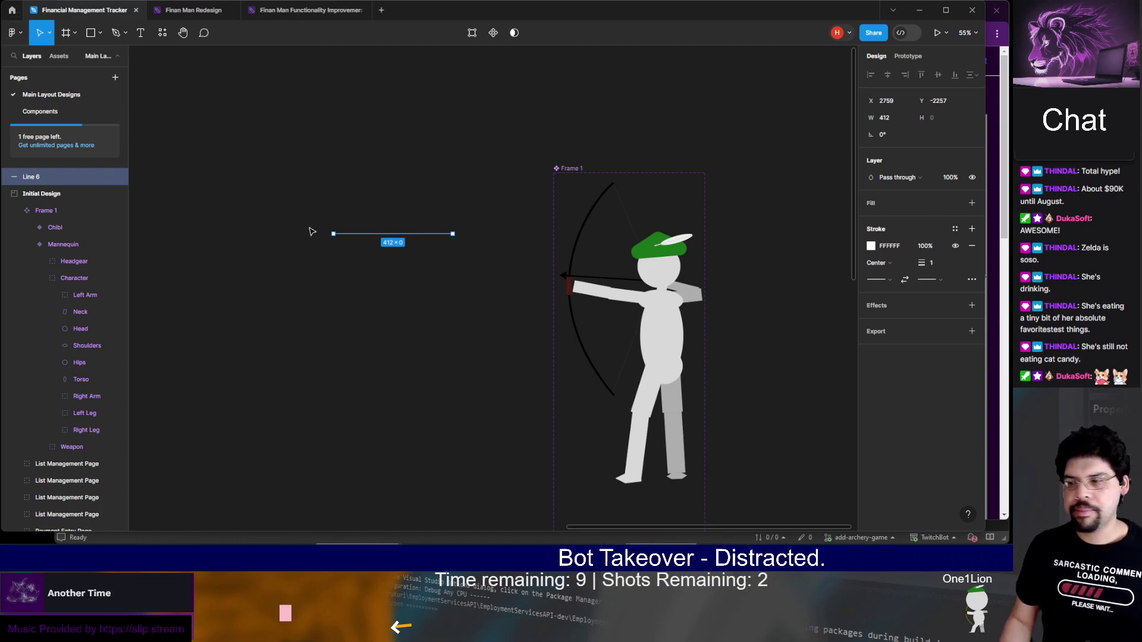
pyautogui.click(353, 296)
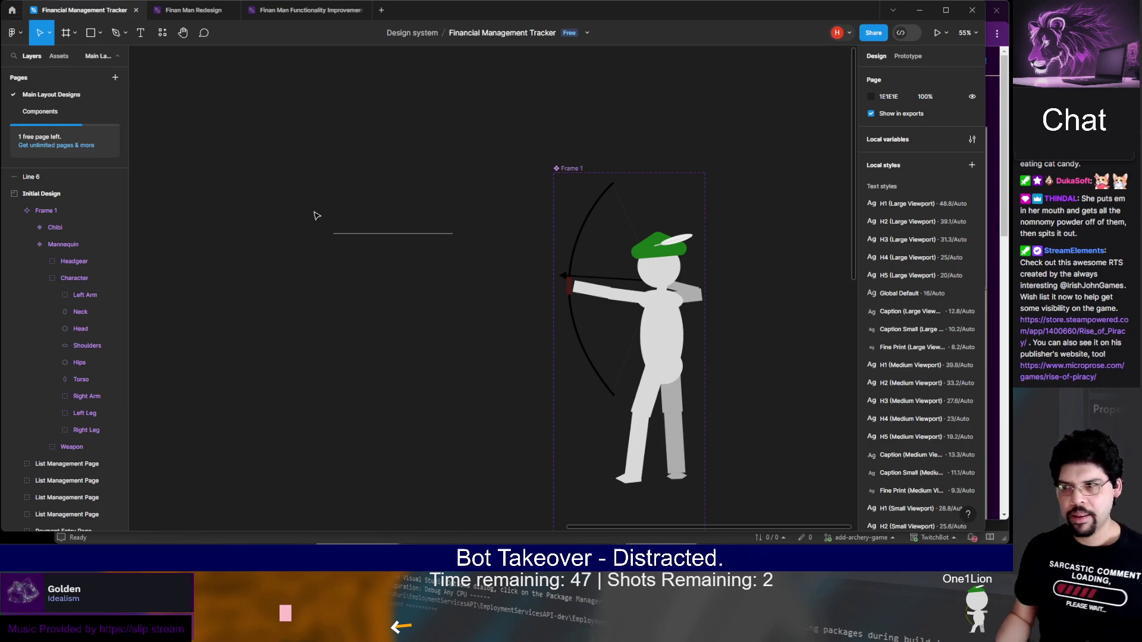
pyautogui.click(337, 234)
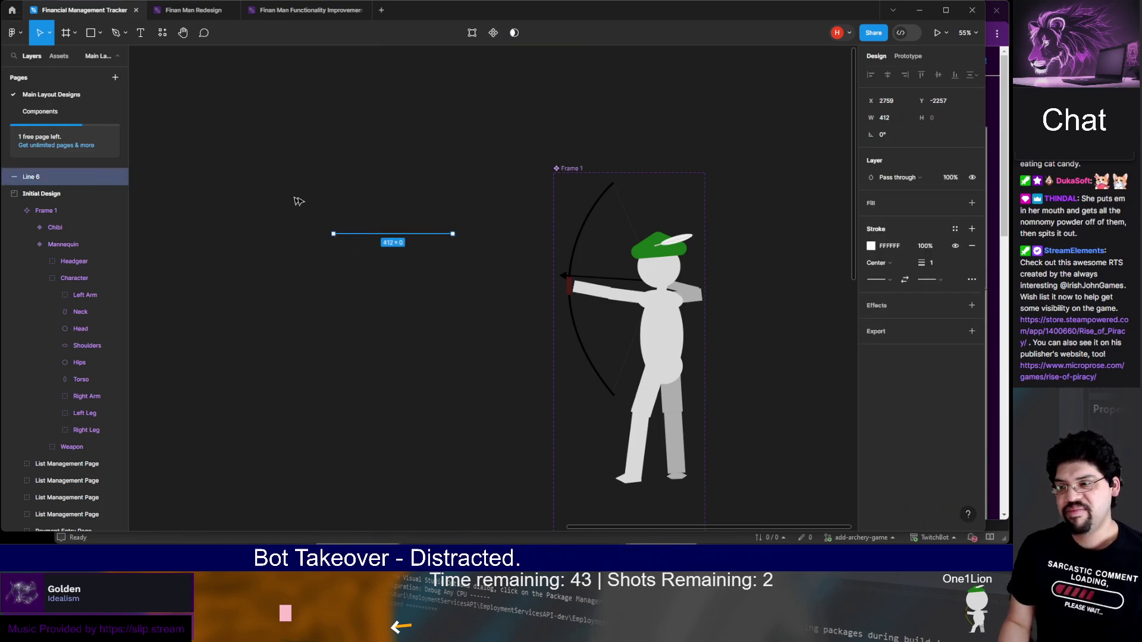
pyautogui.press('Delete')
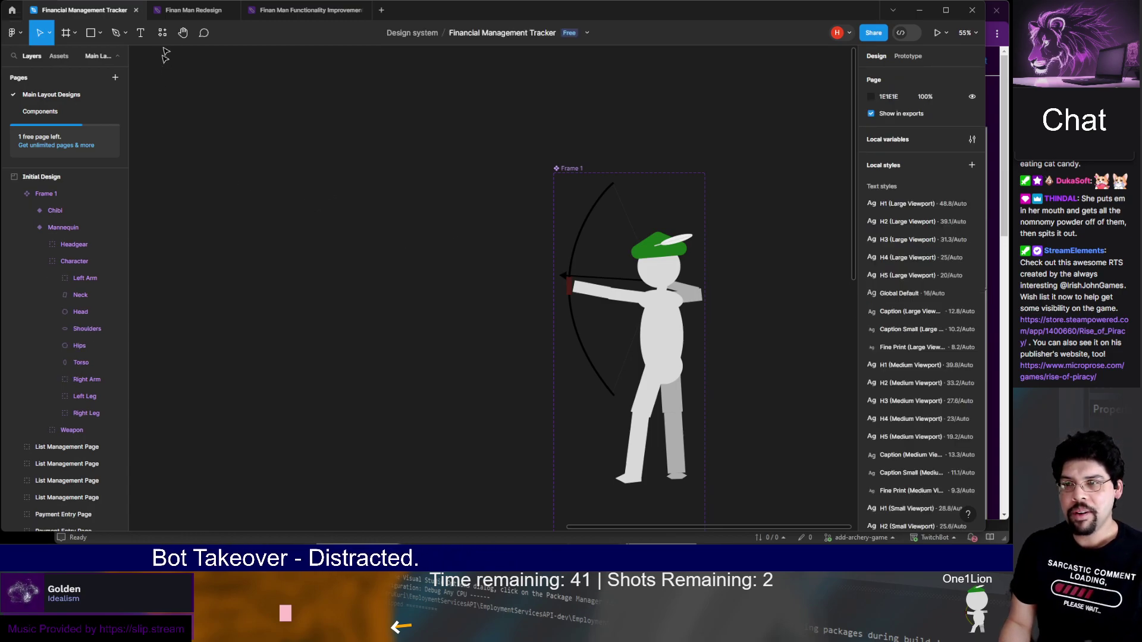
# Draw a thin horizontal rectangle about 434 × 11 beside the archer and fill it with black (000000)
pyautogui.press('r')
pyautogui.moveTo(353, 219); pyautogui.dragTo(474, 225)
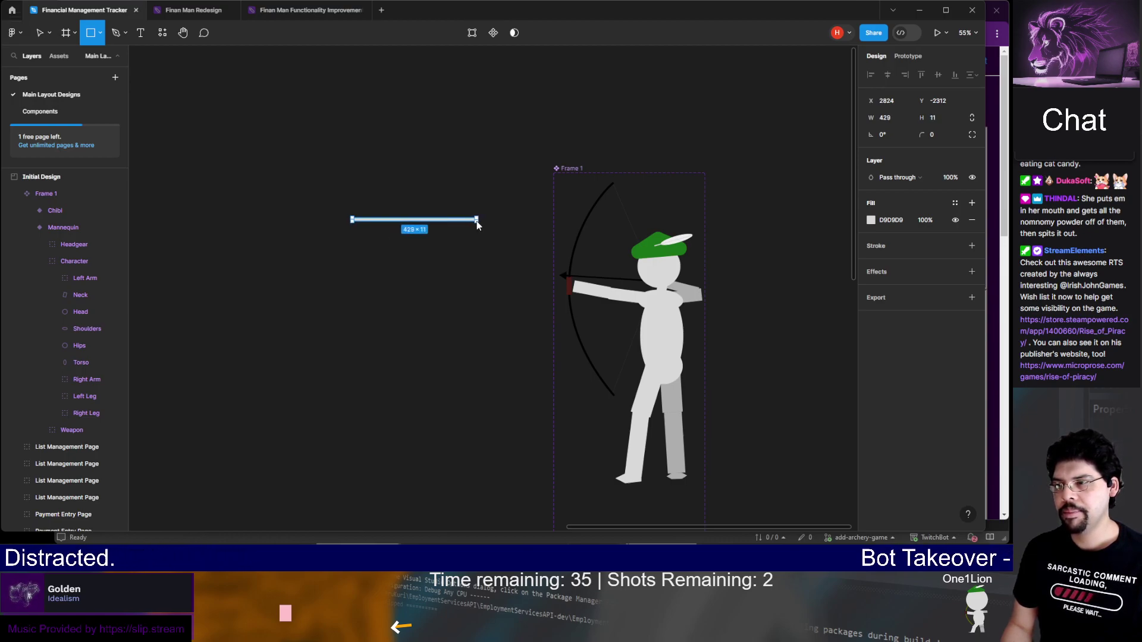
pyautogui.moveTo(479, 224); pyautogui.dragTo(478, 222)
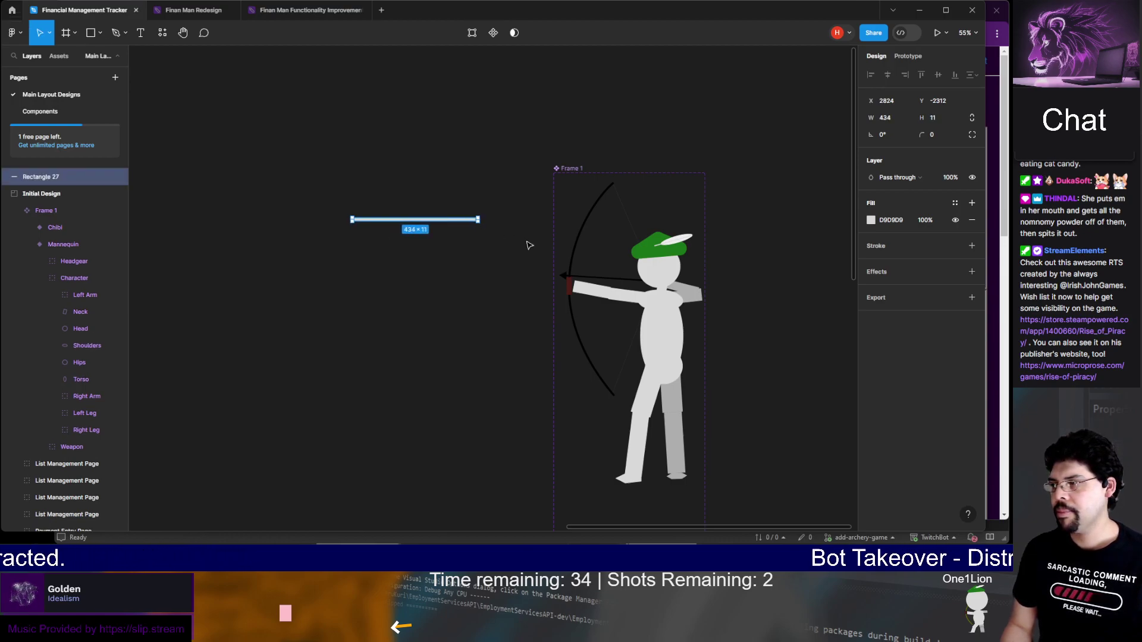
pyautogui.click(874, 222)
pyautogui.moveTo(754, 288); pyautogui.dragTo(716, 409)
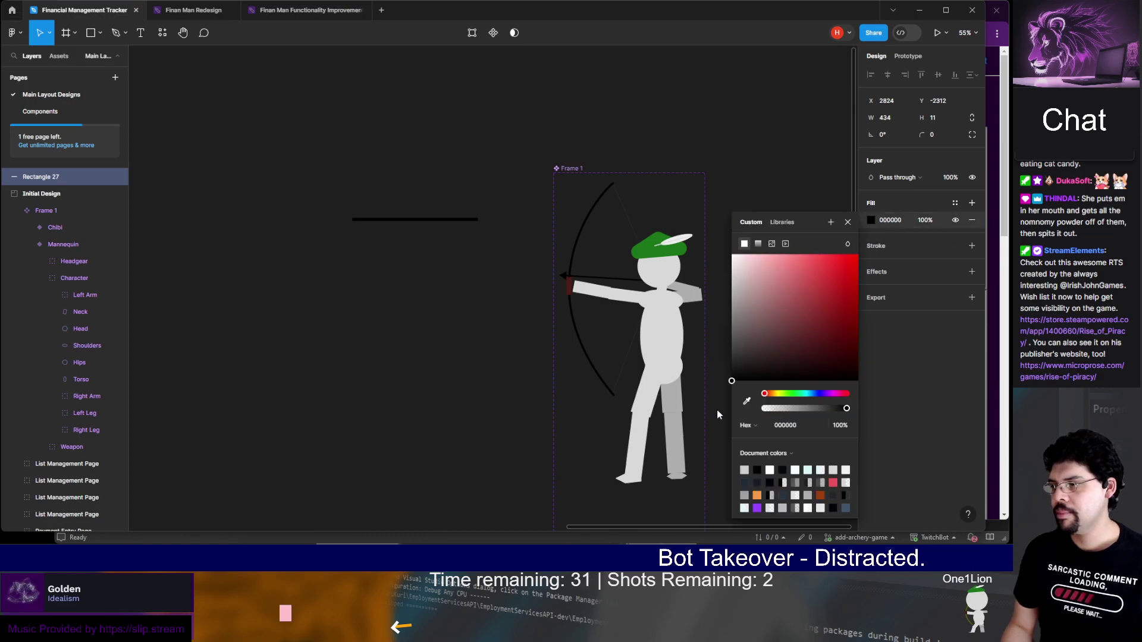
pyautogui.click(455, 259)
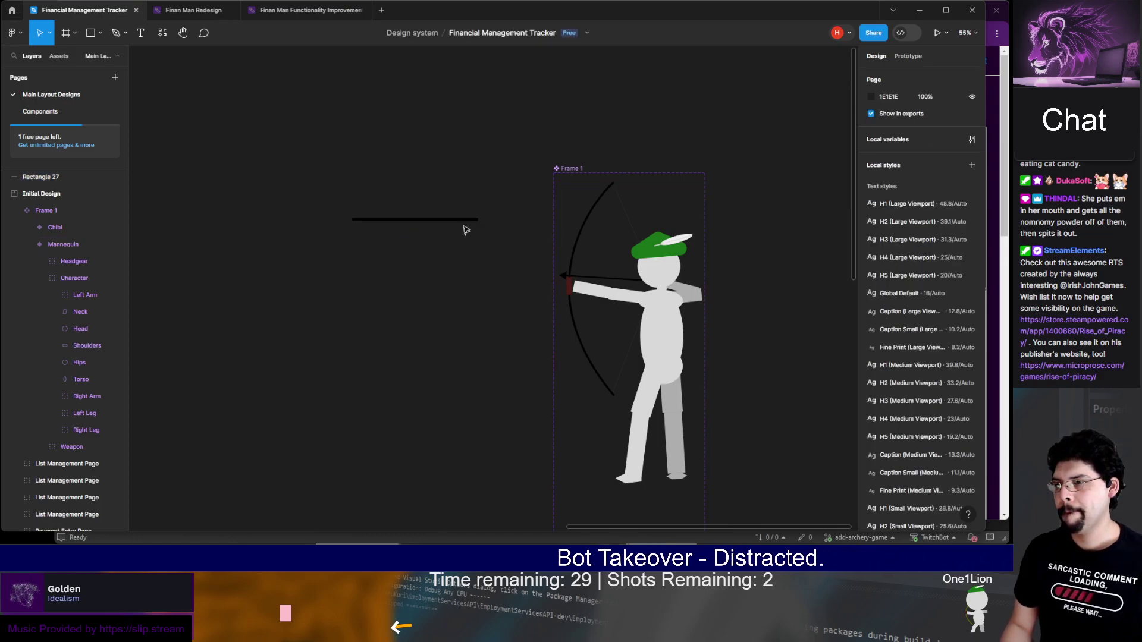
# Reduce the black rectangle's height to about 2
pyautogui.click(459, 220)
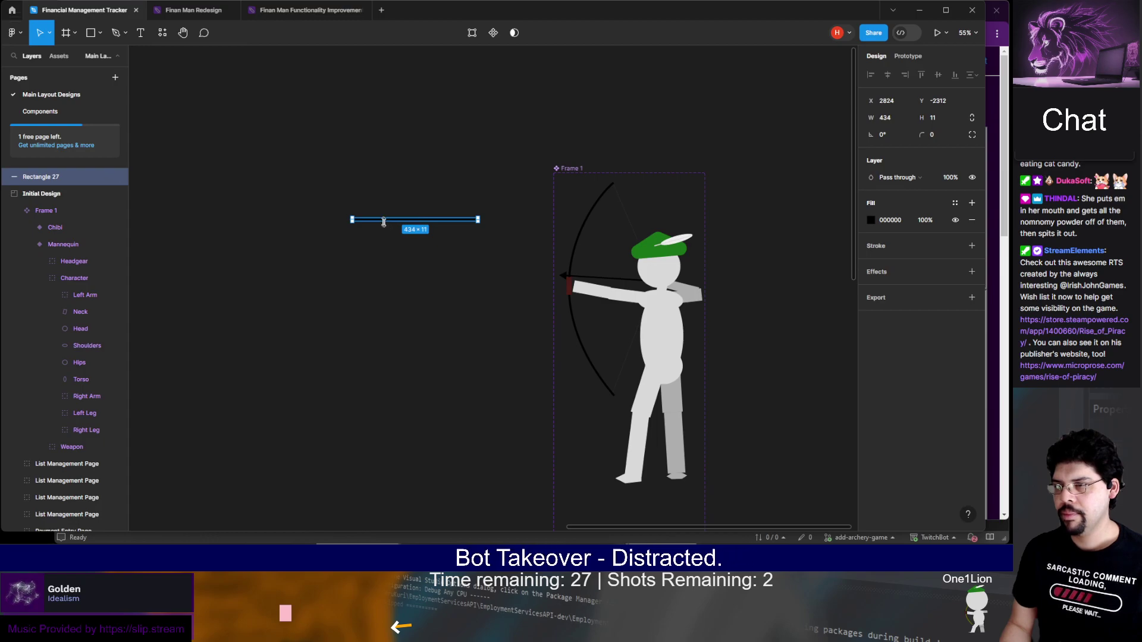
pyautogui.moveTo(385, 221); pyautogui.dragTo(385, 220)
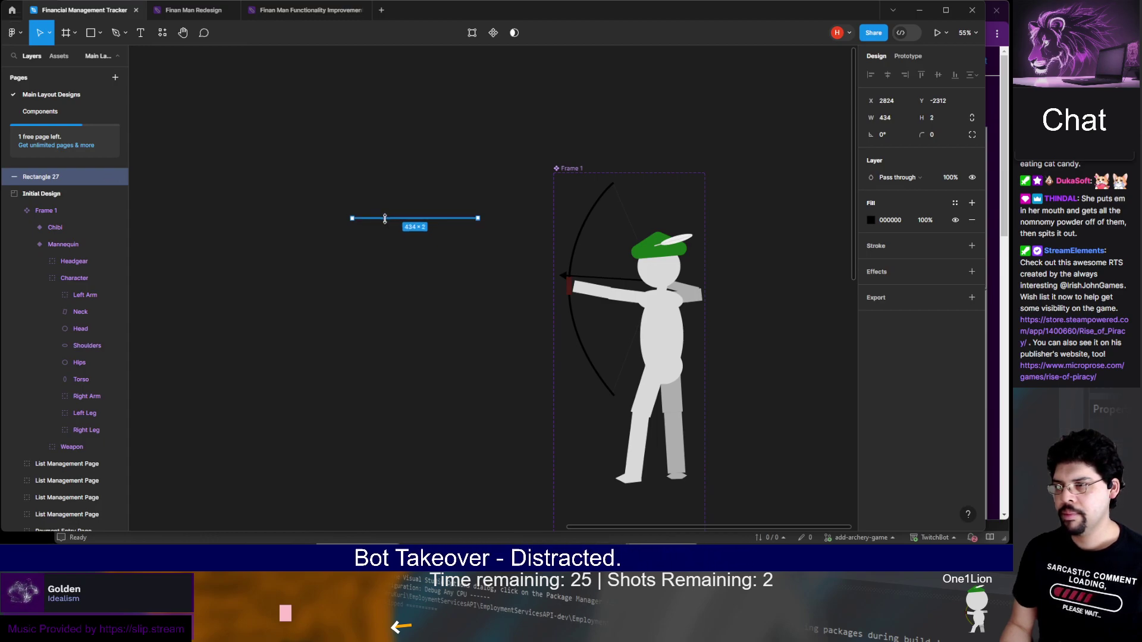
pyautogui.click(518, 248)
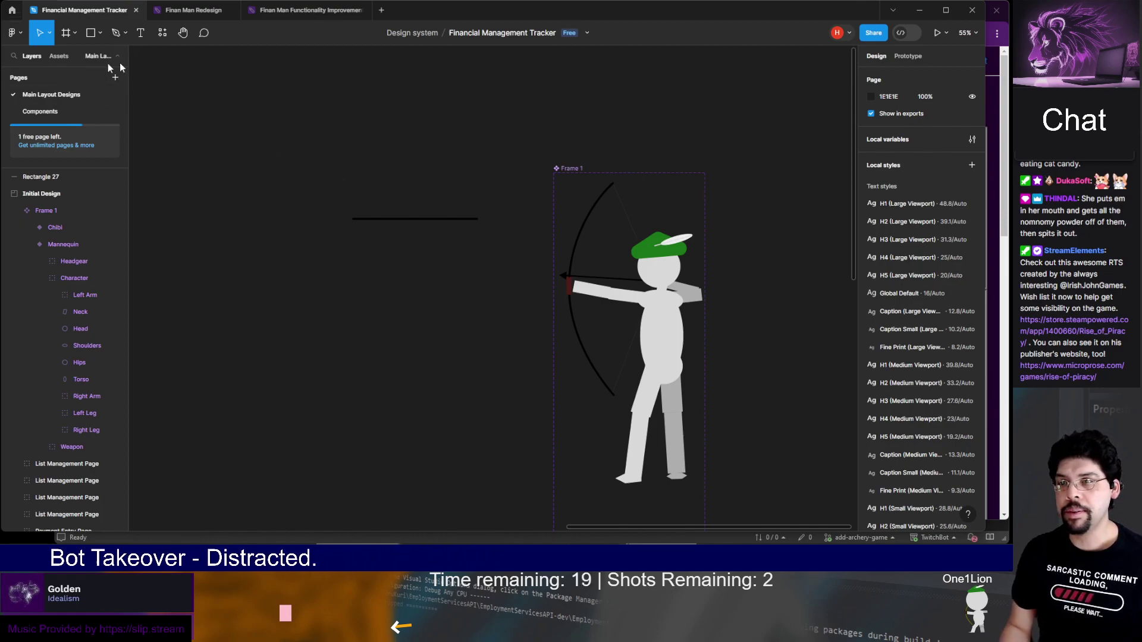
# Draw a triangle about 47 × 35 beyond the left end of the black bar and fill it with black (000000)
pyautogui.click(100, 33)
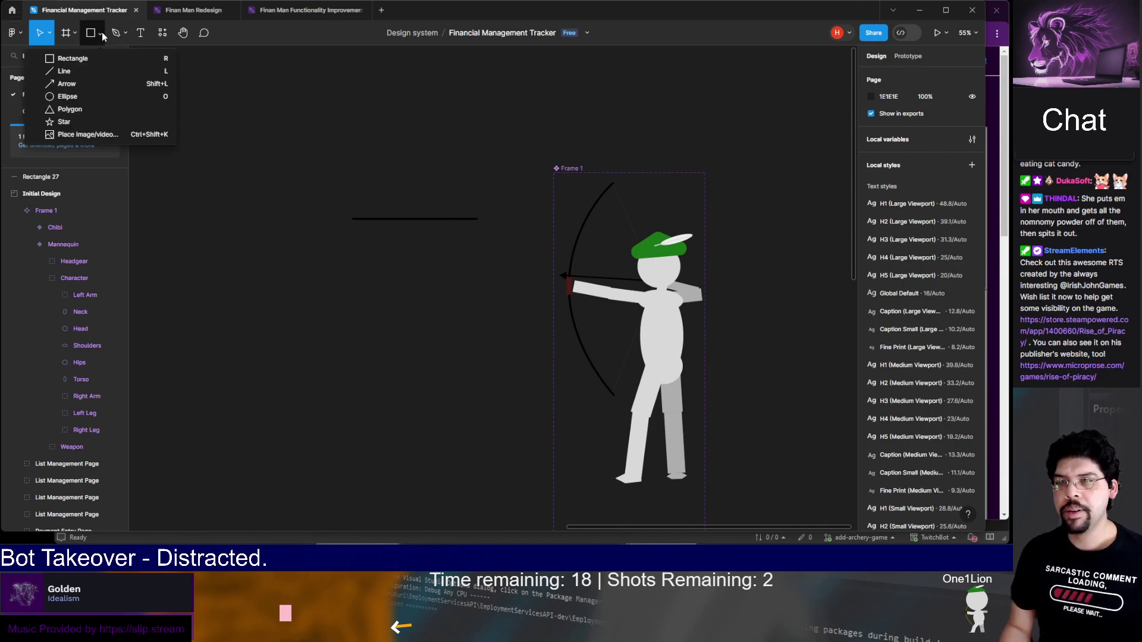
pyautogui.click(95, 110)
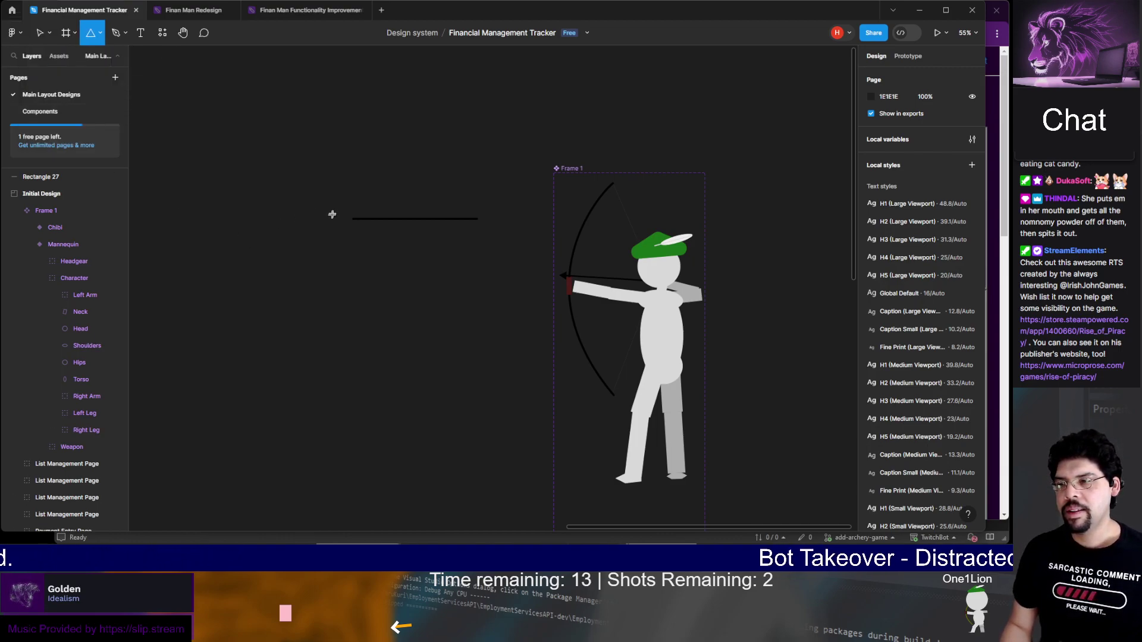
pyautogui.moveTo(331, 200); pyautogui.dragTo(347, 212)
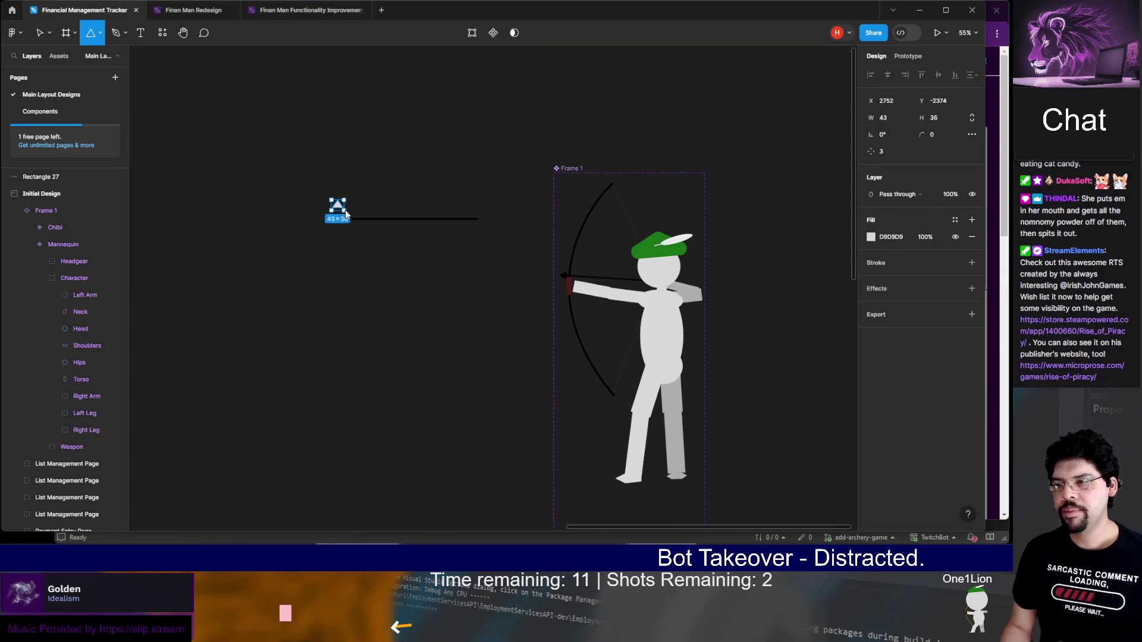
pyautogui.click(878, 238)
pyautogui.click(873, 237)
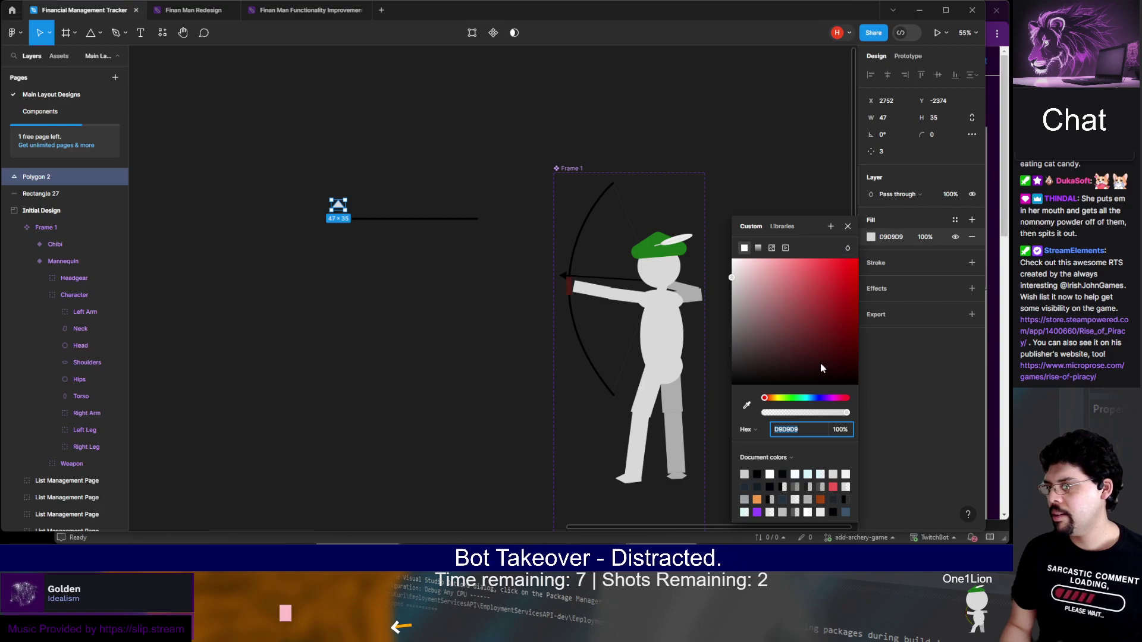
pyautogui.click(400, 192)
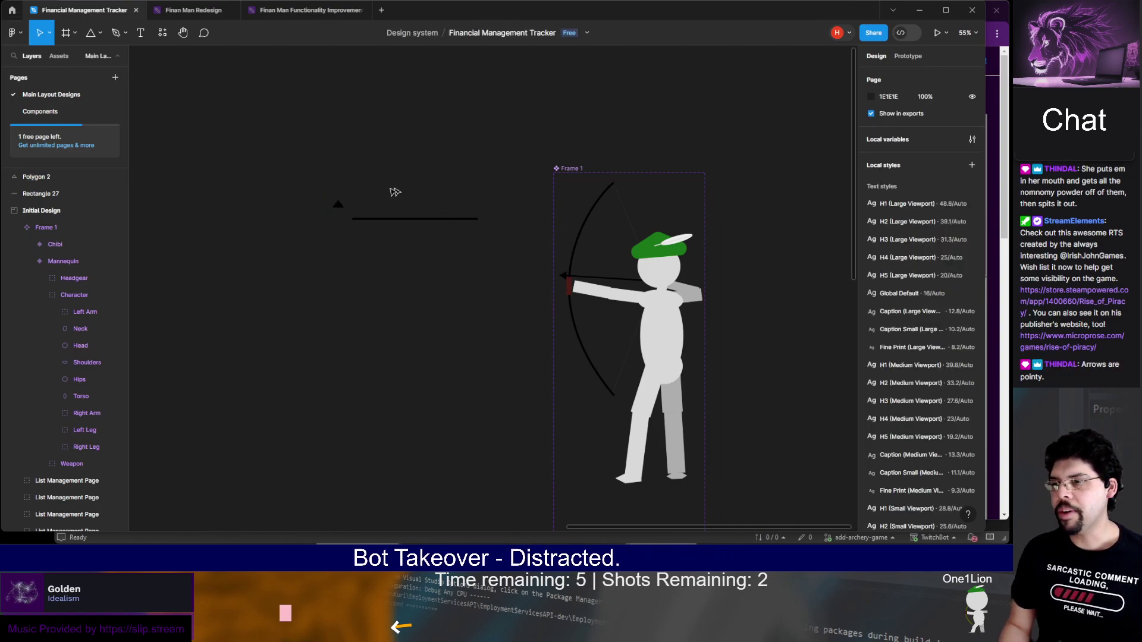
# Rotate the black triangle so that it points away from the bar, setting its rotation to exactly 90°
pyautogui.click(339, 205)
pyautogui.moveTo(359, 201); pyautogui.dragTo(314, 175)
pyautogui.scroll(5, 345, 207)
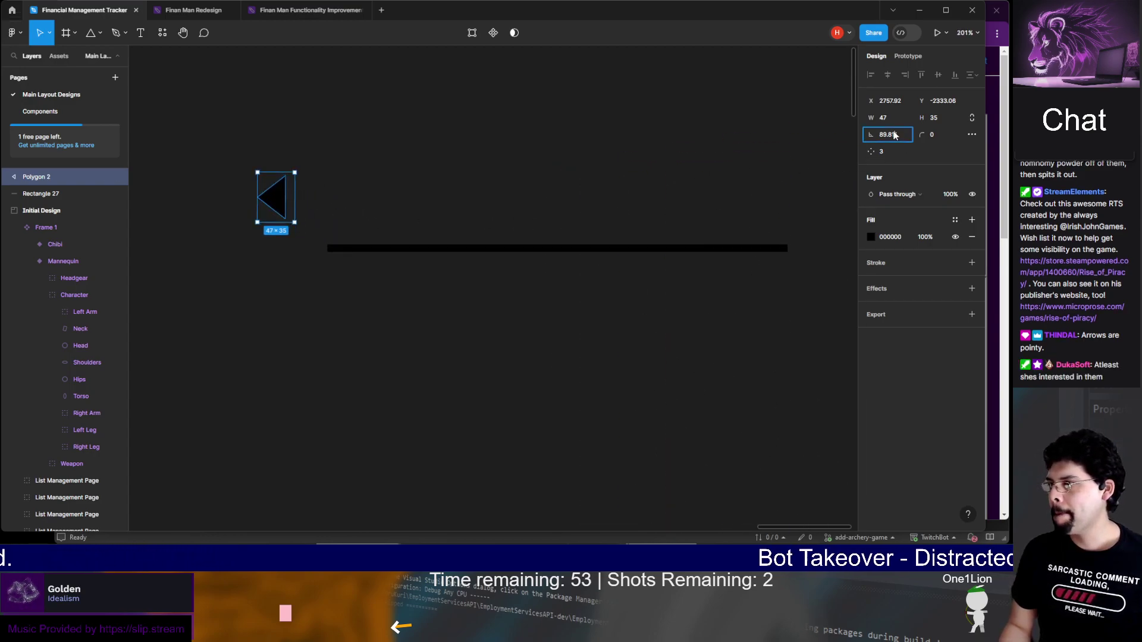
pyautogui.write('90')
pyautogui.press('Return')
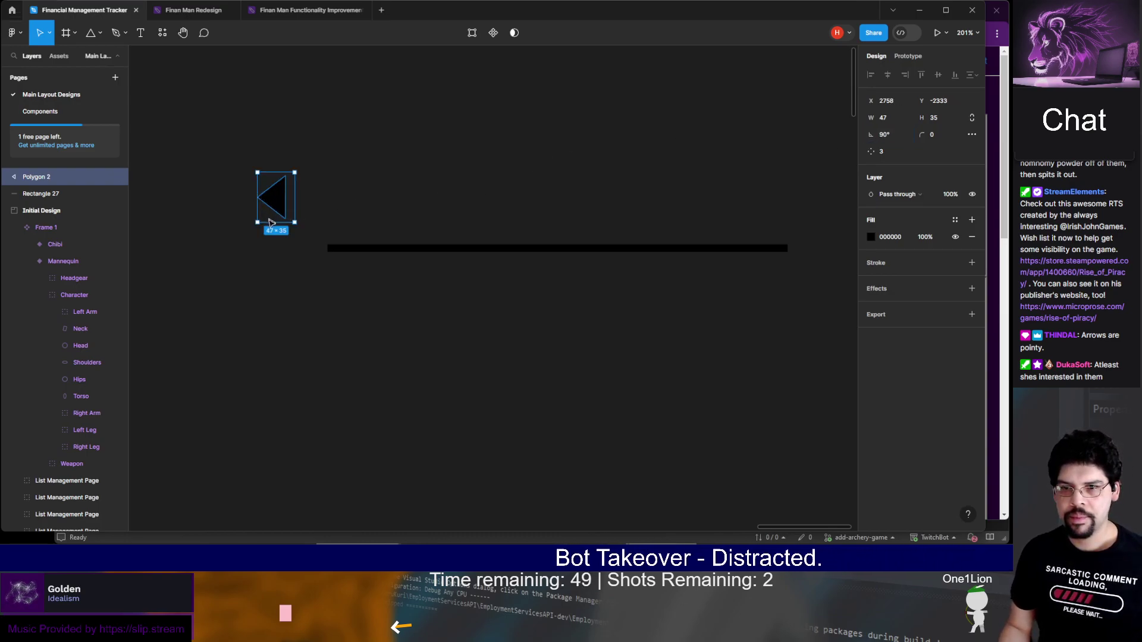
# Move the triangle against the bar's left end as an arrowhead and stretch it to about 47 × 41
pyautogui.moveTo(282, 203); pyautogui.dragTo(319, 254)
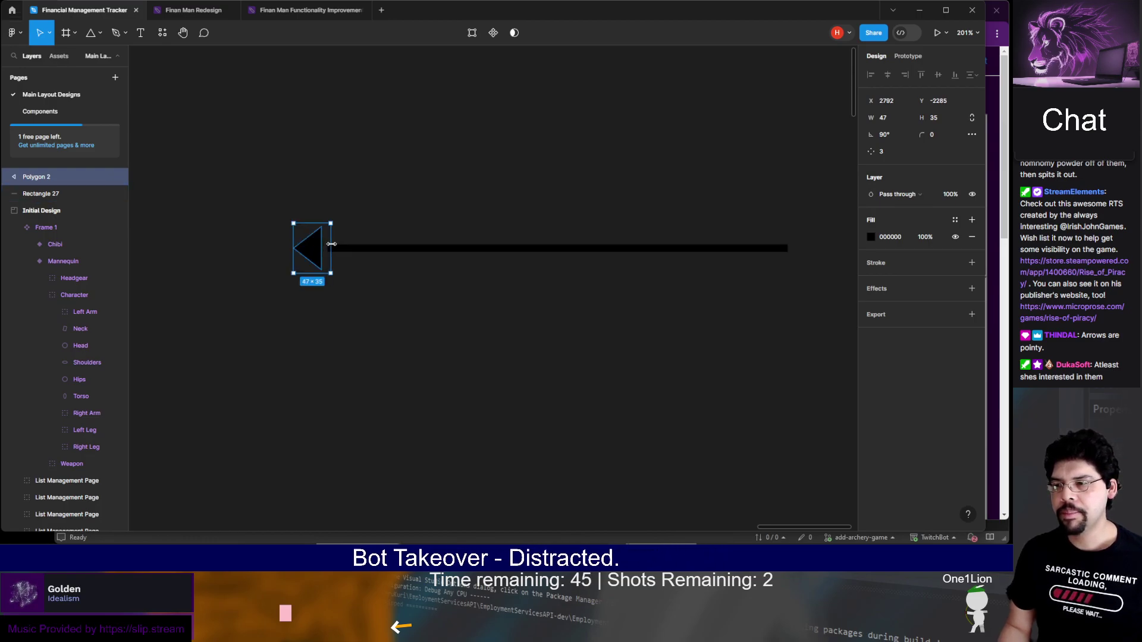
pyautogui.click(382, 277)
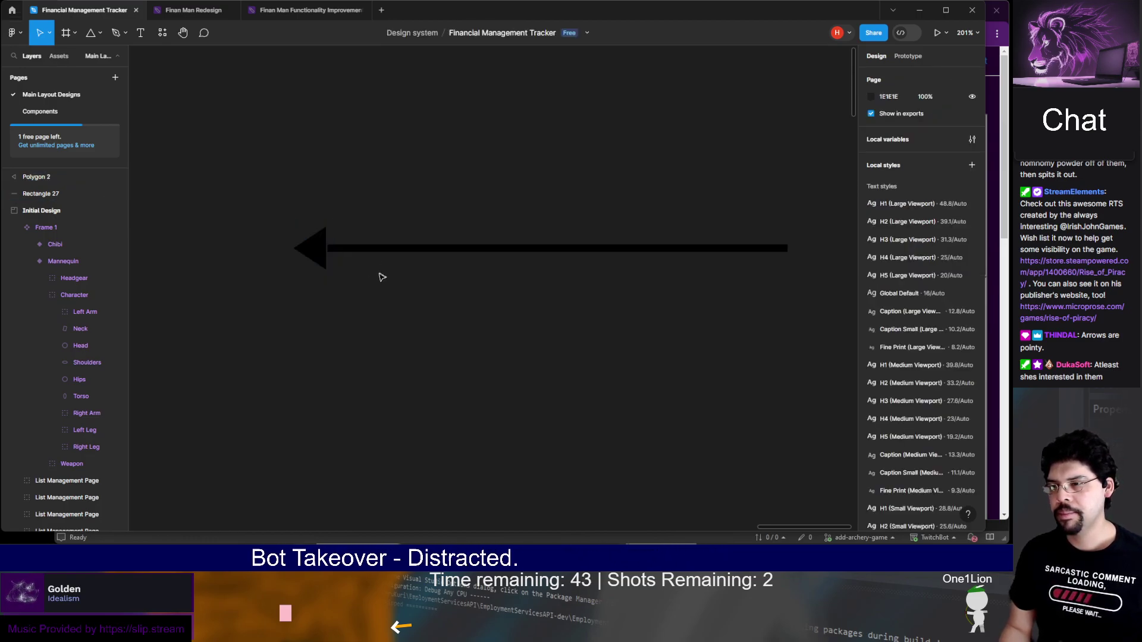
pyautogui.click(309, 249)
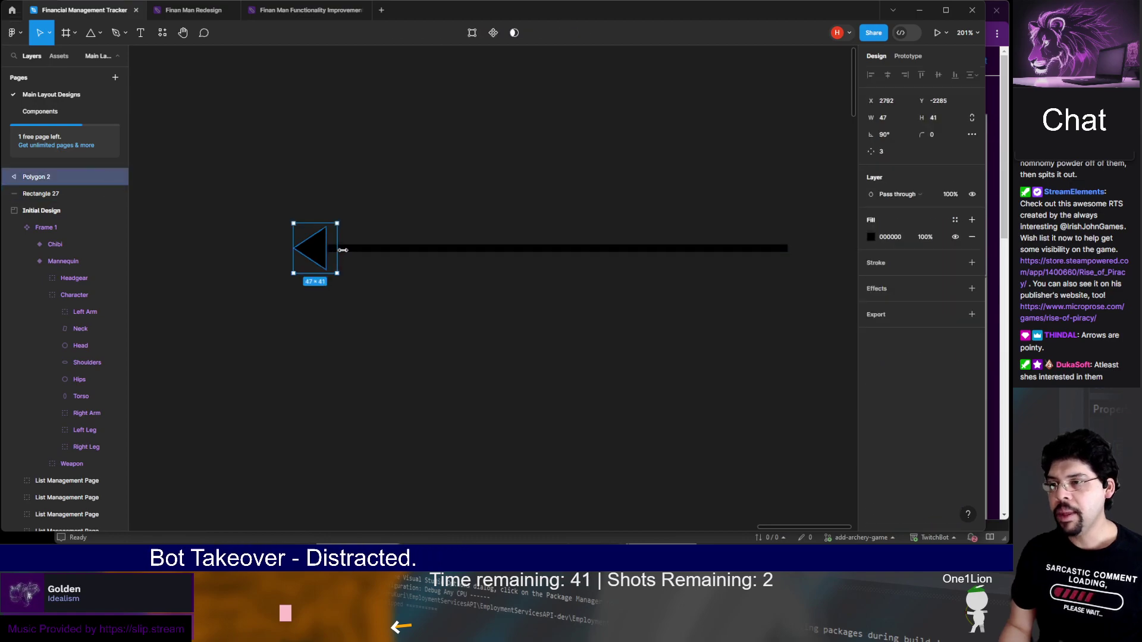
# Move the arrowhead away from the bar and draw a small rectangle about 21 × 6 centred across its base
pyautogui.moveTo(294, 224); pyautogui.dragTo(235, 175)
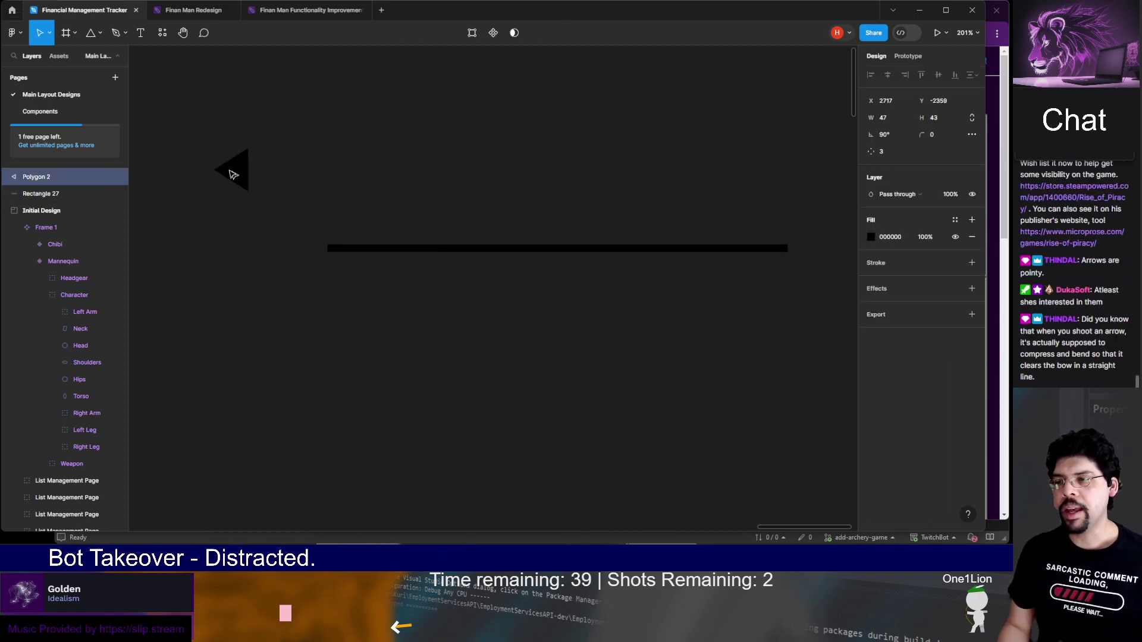
pyautogui.click(158, 77)
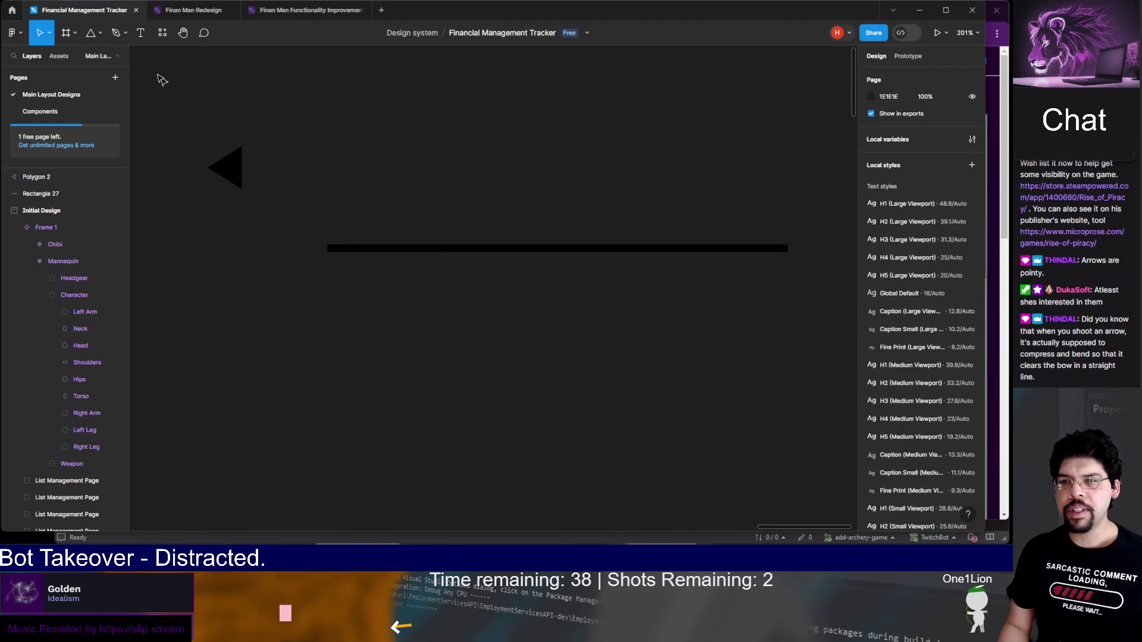
pyautogui.click(100, 36)
pyautogui.click(50, 59)
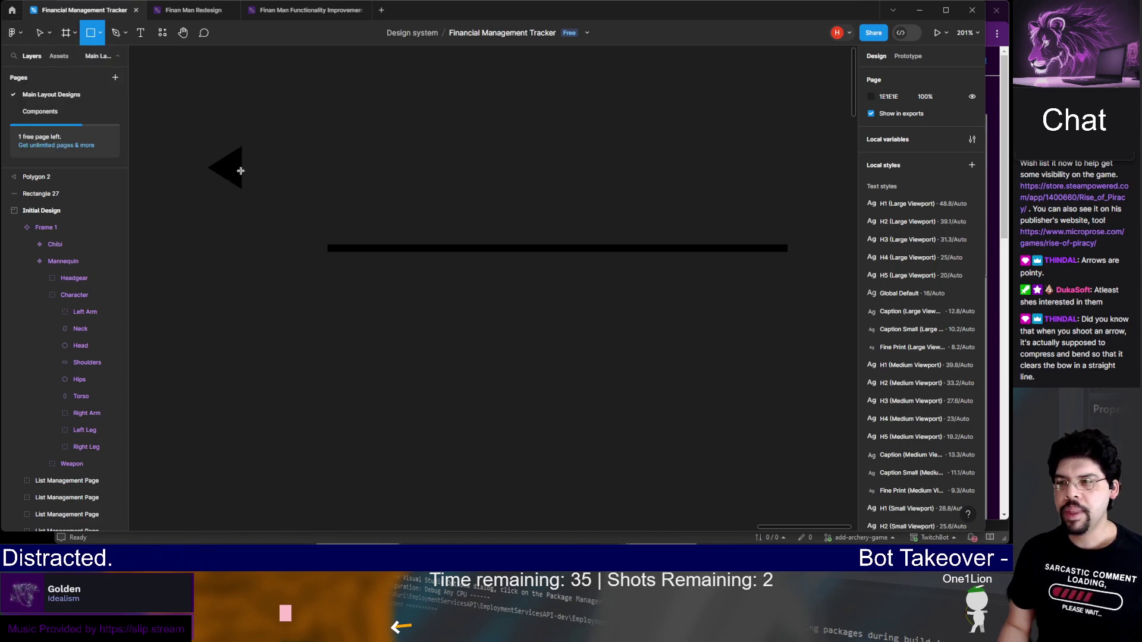
pyautogui.moveTo(259, 161)
pyautogui.mouseDown()
pyautogui.moveTo(238, 165)
pyautogui.moveTo(244, 172)
pyautogui.mouseUp()
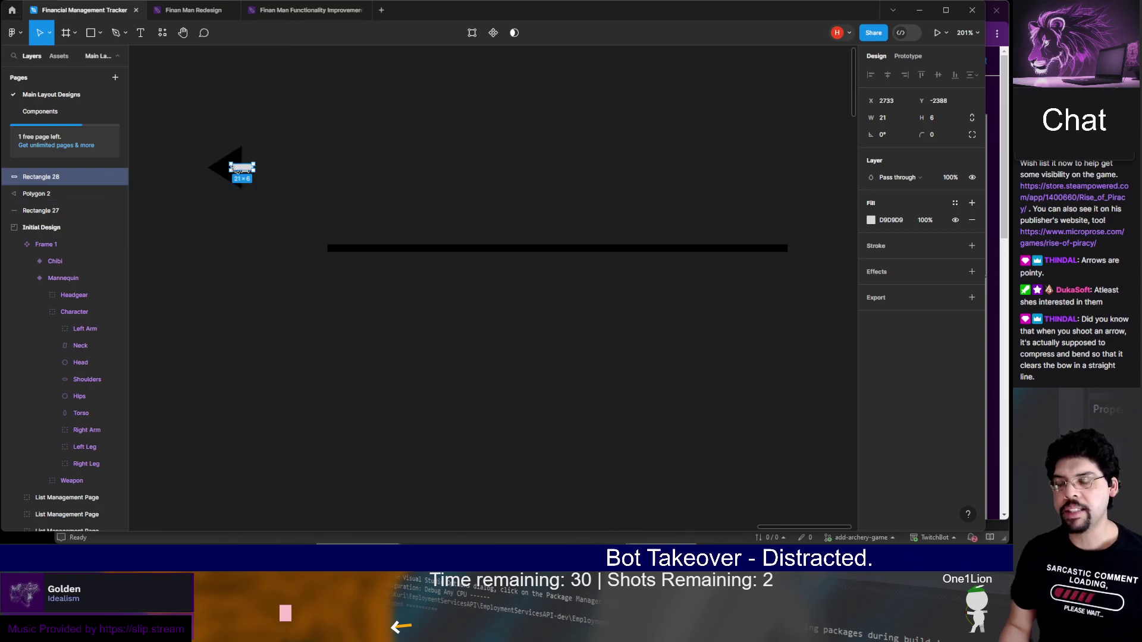
pyautogui.click(308, 172)
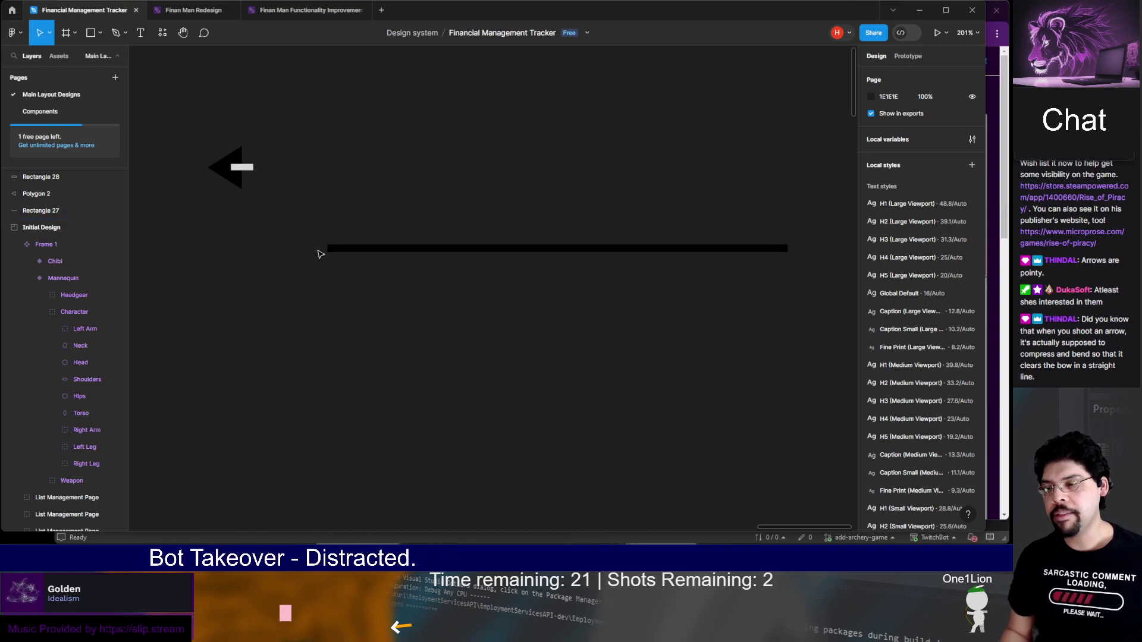
# Move the arrowhead and its small rectangle together onto the left end of the bar, aligned with the bar's centreline
pyautogui.moveTo(271, 137); pyautogui.dragTo(310, 255)
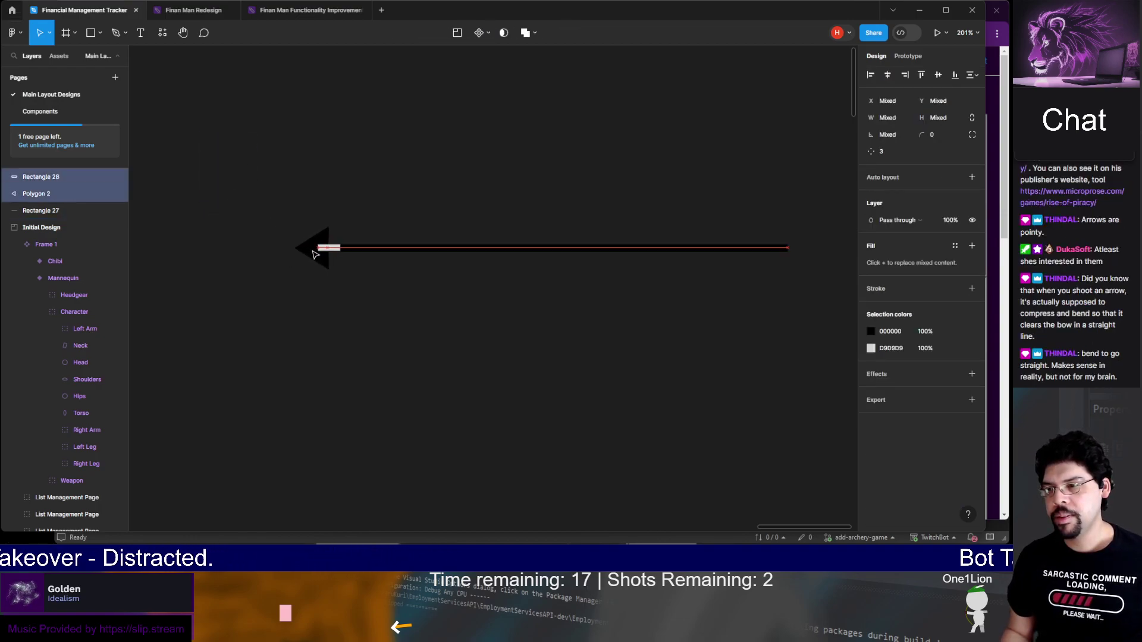
pyautogui.moveTo(315, 254); pyautogui.dragTo(316, 253)
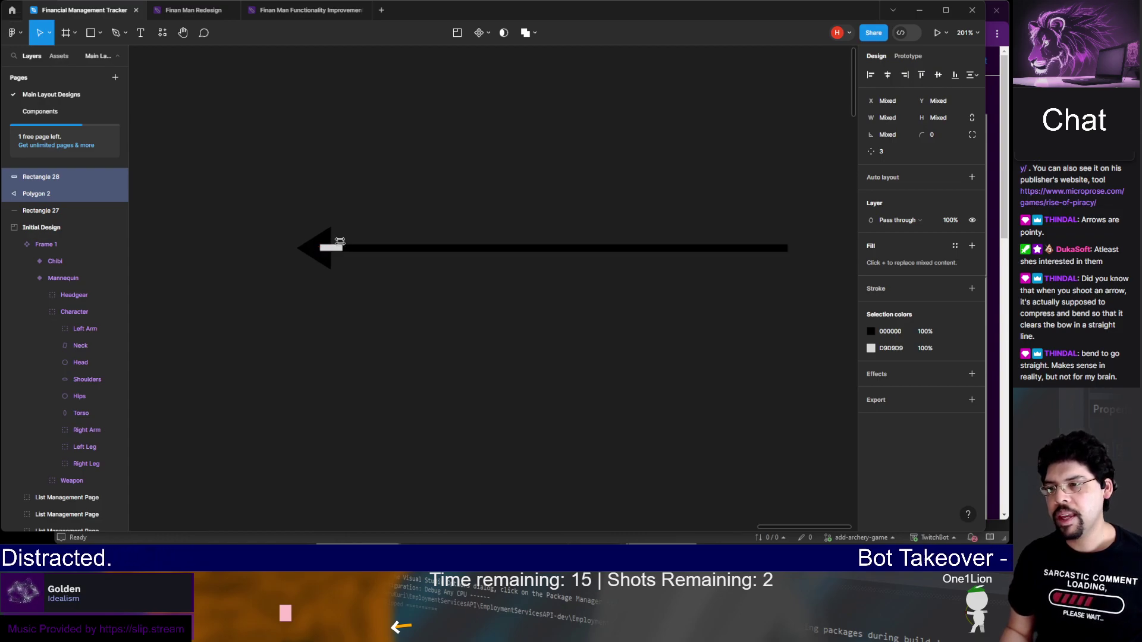
pyautogui.click(344, 248)
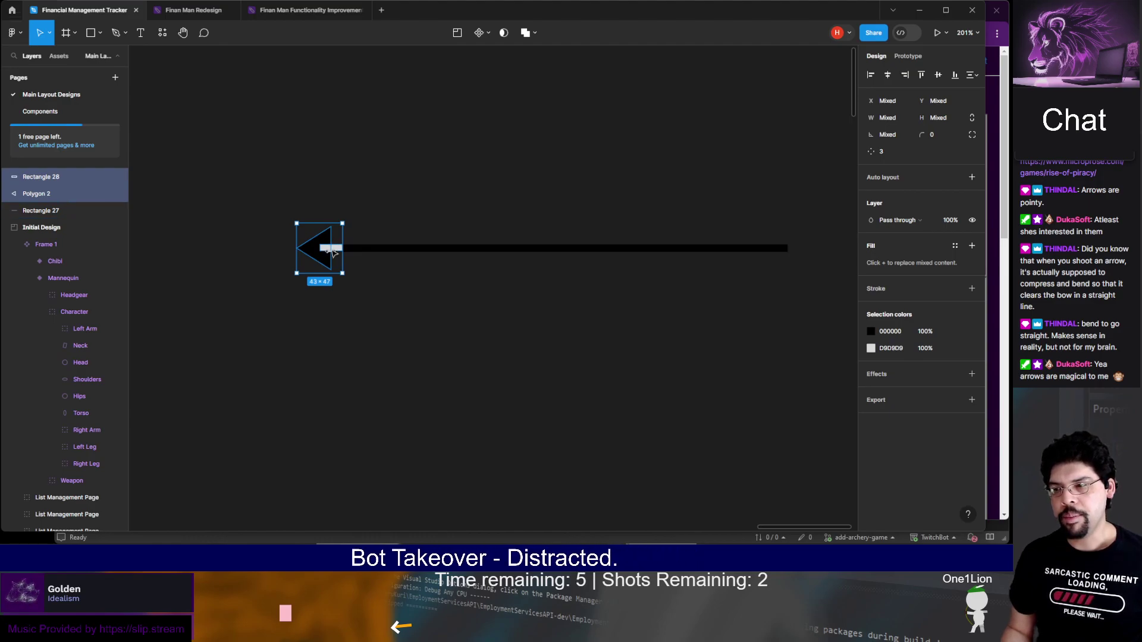
pyautogui.click(382, 225)
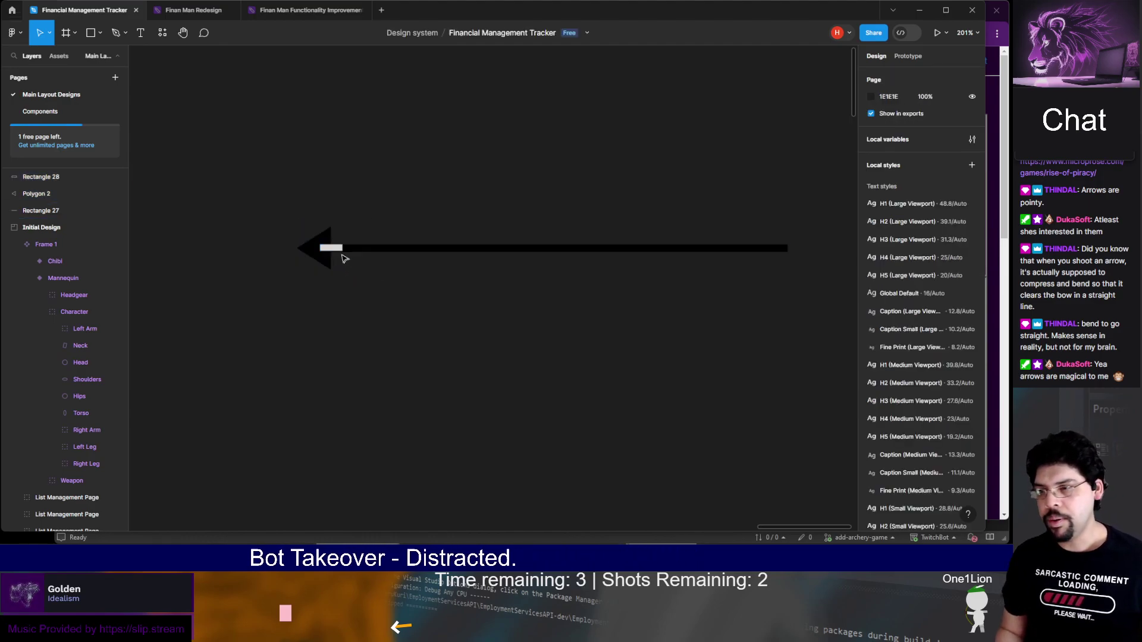
# Delete the small grey rectangle and place an ellipse about 31 × 19 over the joint between arrowhead and shaft
pyautogui.click(325, 249)
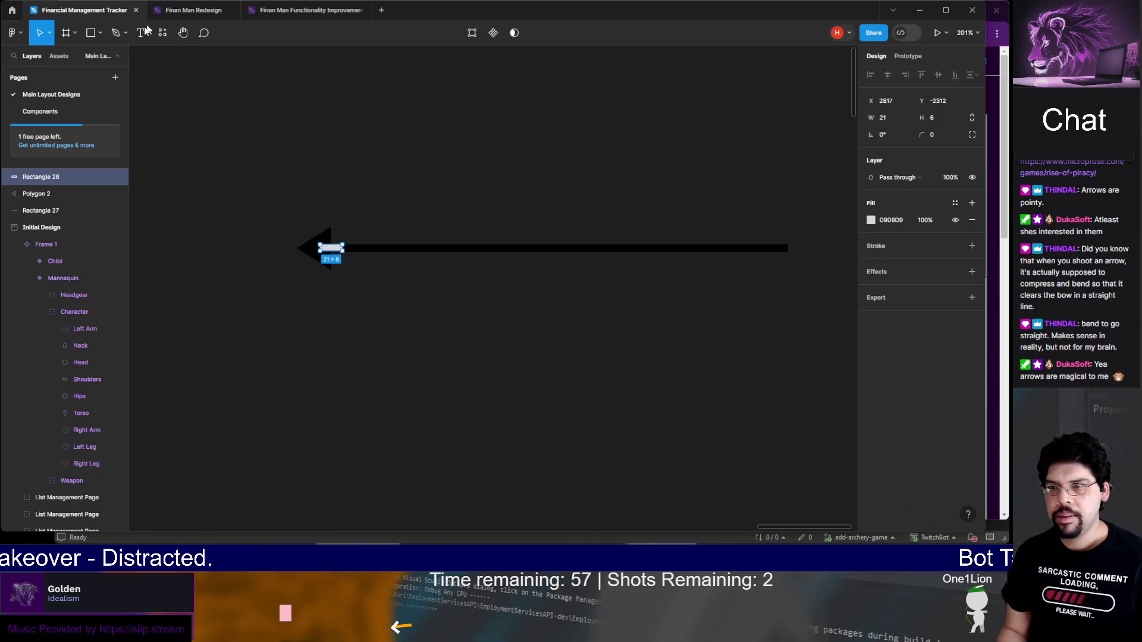
pyautogui.press('Delete')
pyautogui.click(99, 33)
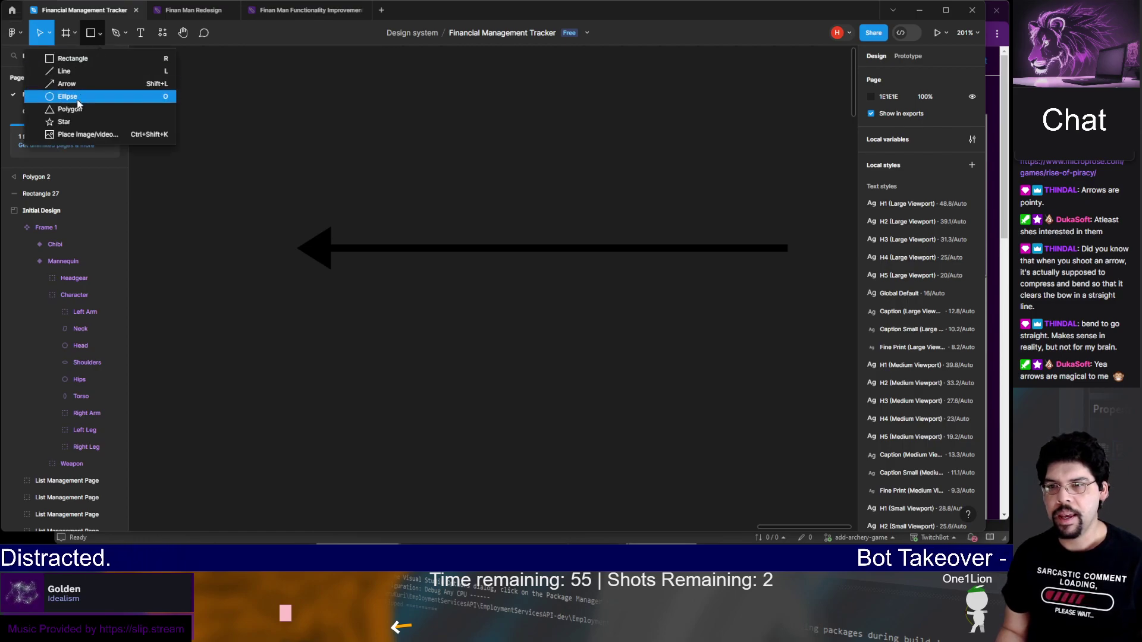
pyautogui.click(68, 96)
pyautogui.moveTo(342, 171)
pyautogui.mouseDown()
pyautogui.moveTo(369, 194)
pyautogui.moveTo(341, 196)
pyautogui.moveTo(331, 248)
pyautogui.moveTo(350, 249)
pyautogui.mouseUp()
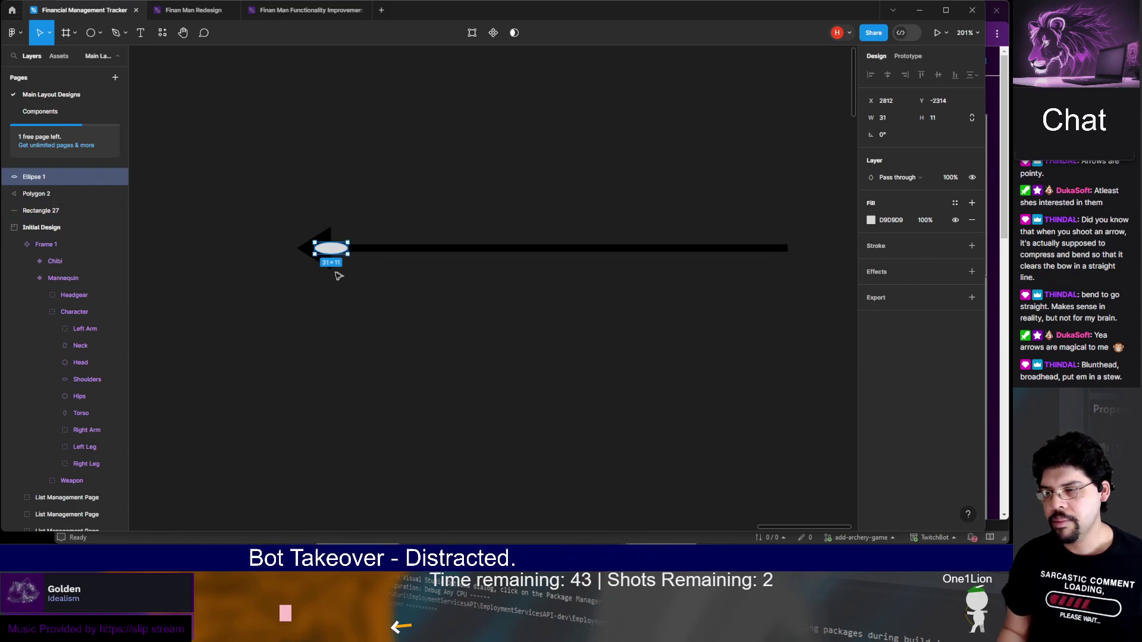
pyautogui.moveTo(332, 244); pyautogui.dragTo(331, 237)
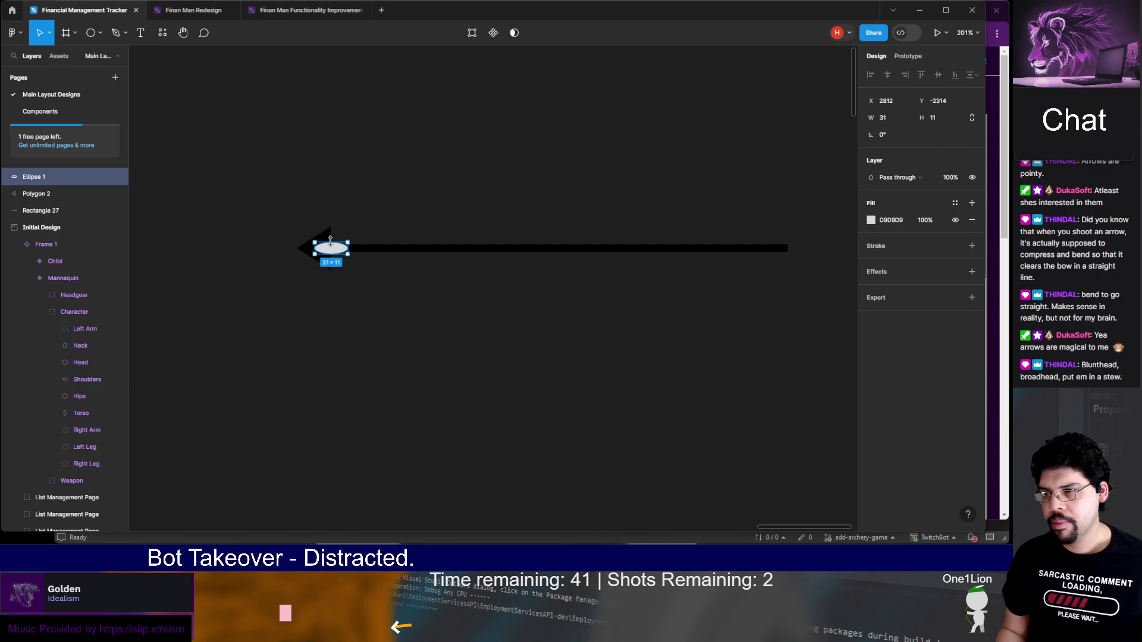
pyautogui.click(383, 273)
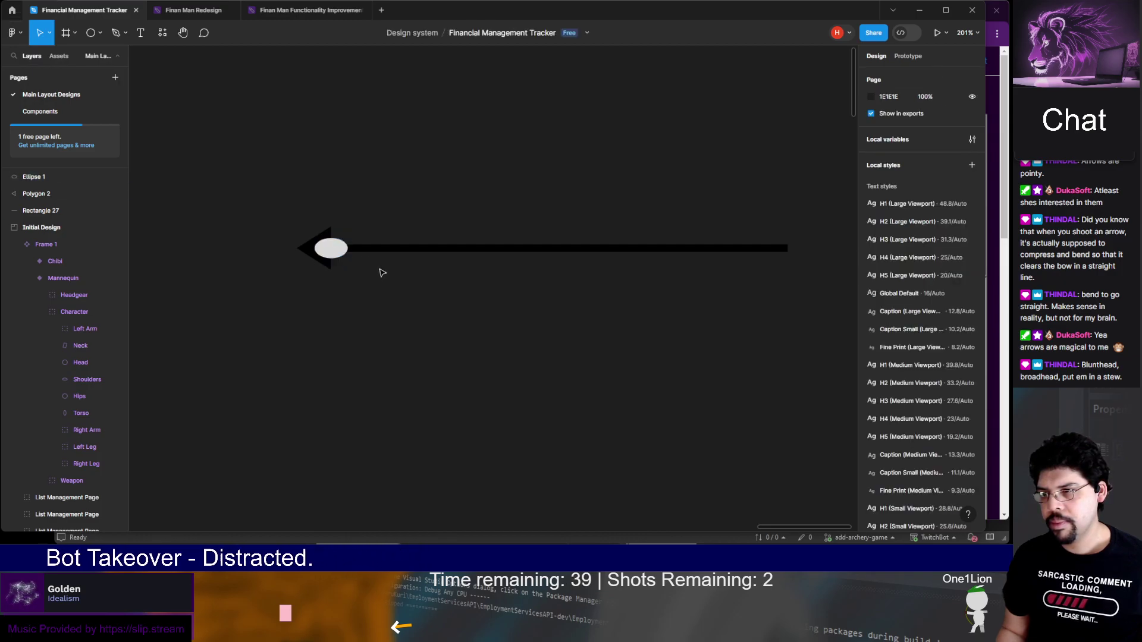
# Fill the ellipse at the arrowhead joint with black (000000)
pyautogui.rightClick(328, 258)
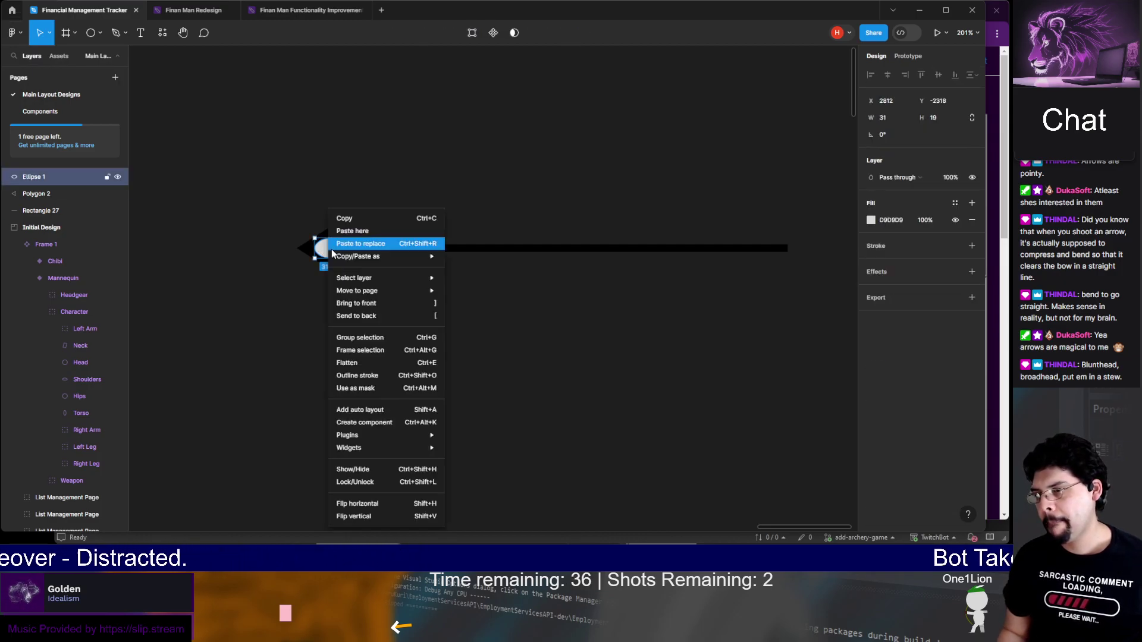
pyautogui.click(896, 221)
pyautogui.click(871, 221)
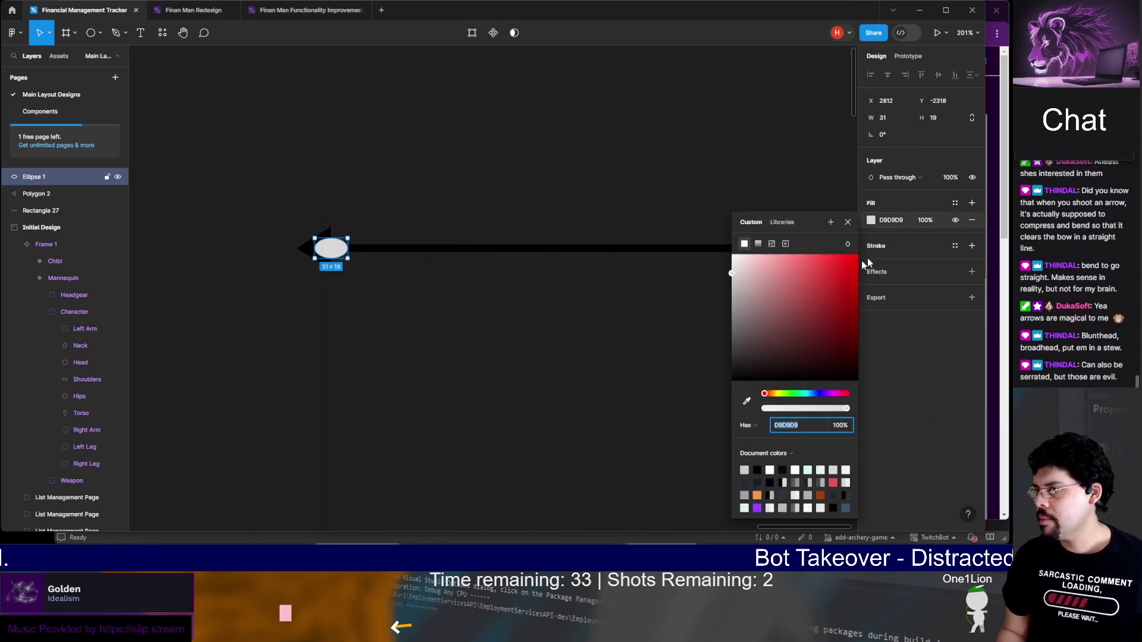
pyautogui.click(732, 343)
pyautogui.moveTo(732, 344); pyautogui.dragTo(717, 388)
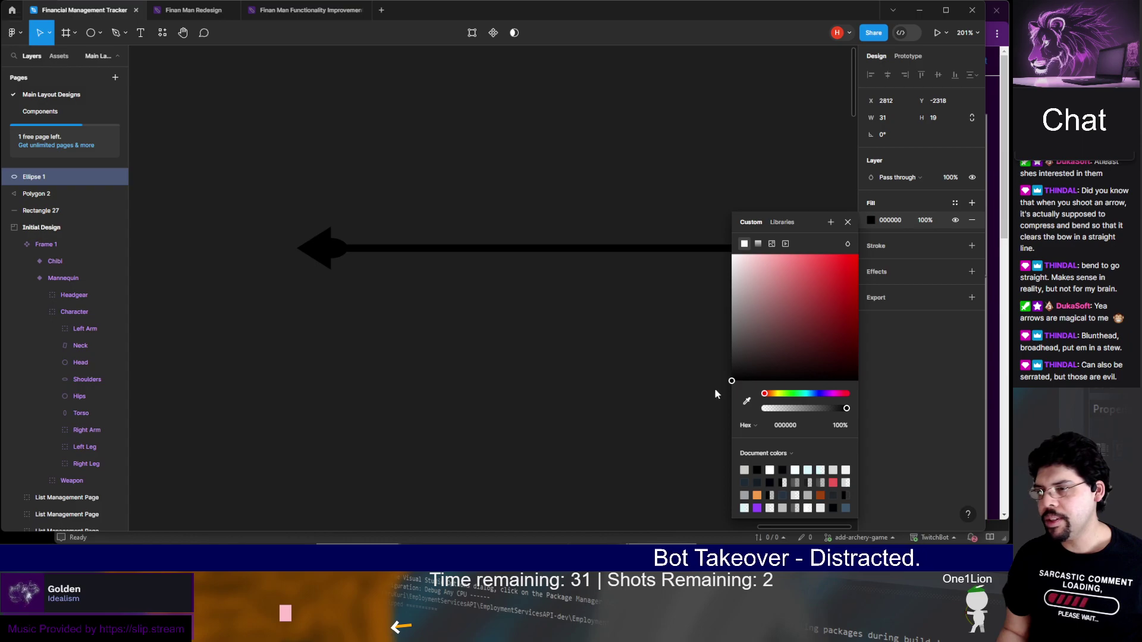
pyautogui.click(506, 328)
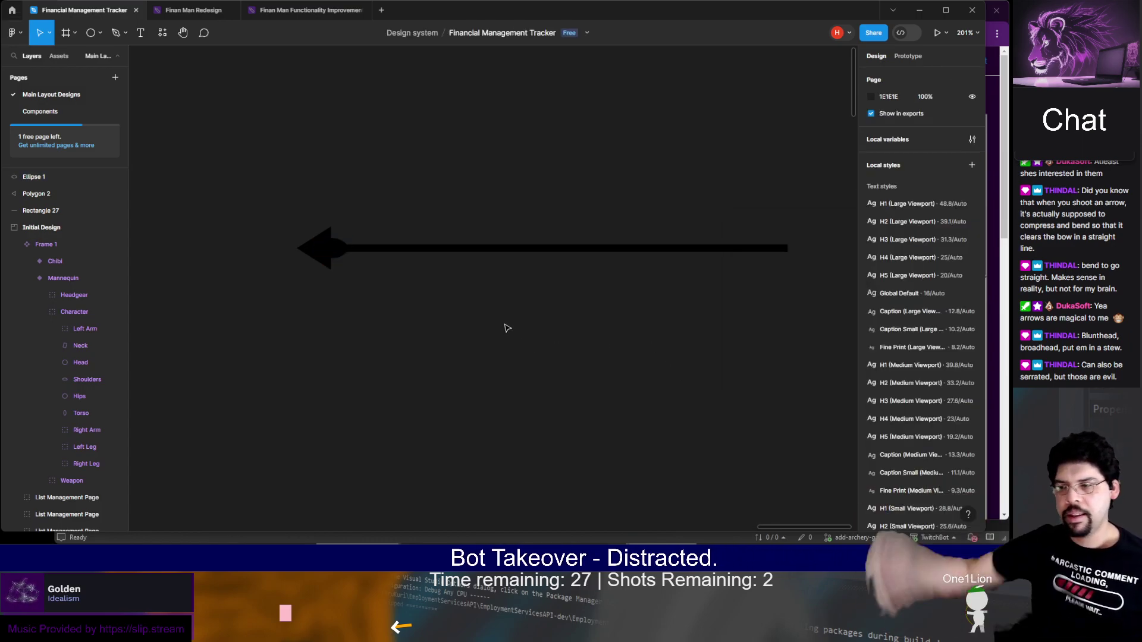
# Flatten the joint ellipse to a height of about 12.5 by moving its upper and lower vector points inwards
pyautogui.click(332, 254)
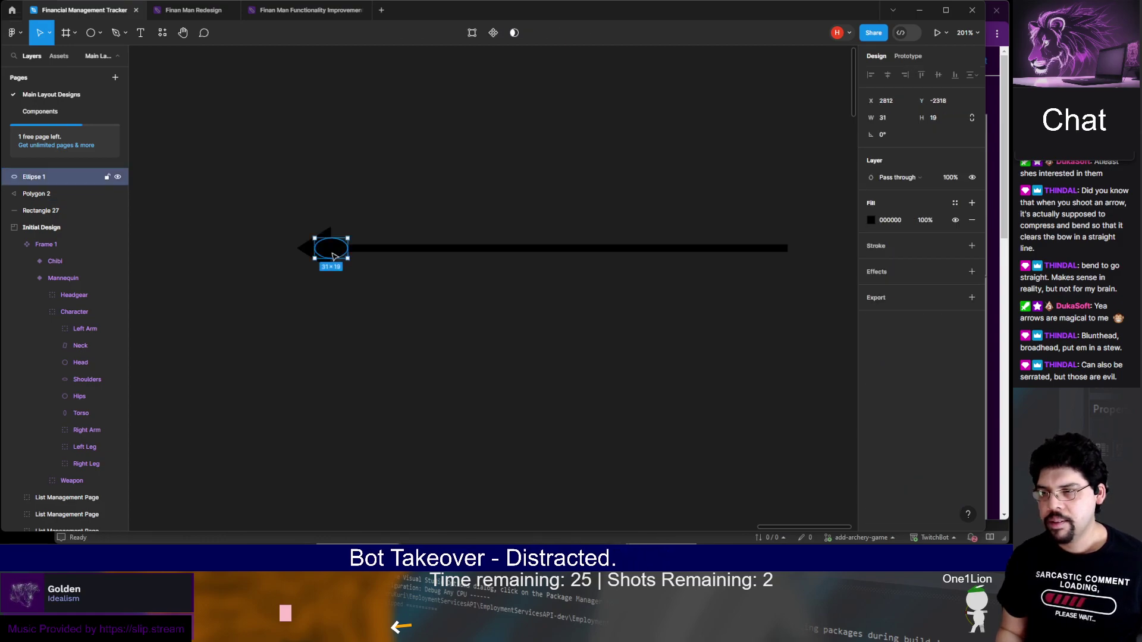
pyautogui.doubleClick(332, 255)
pyautogui.click(331, 240)
pyautogui.click(330, 256)
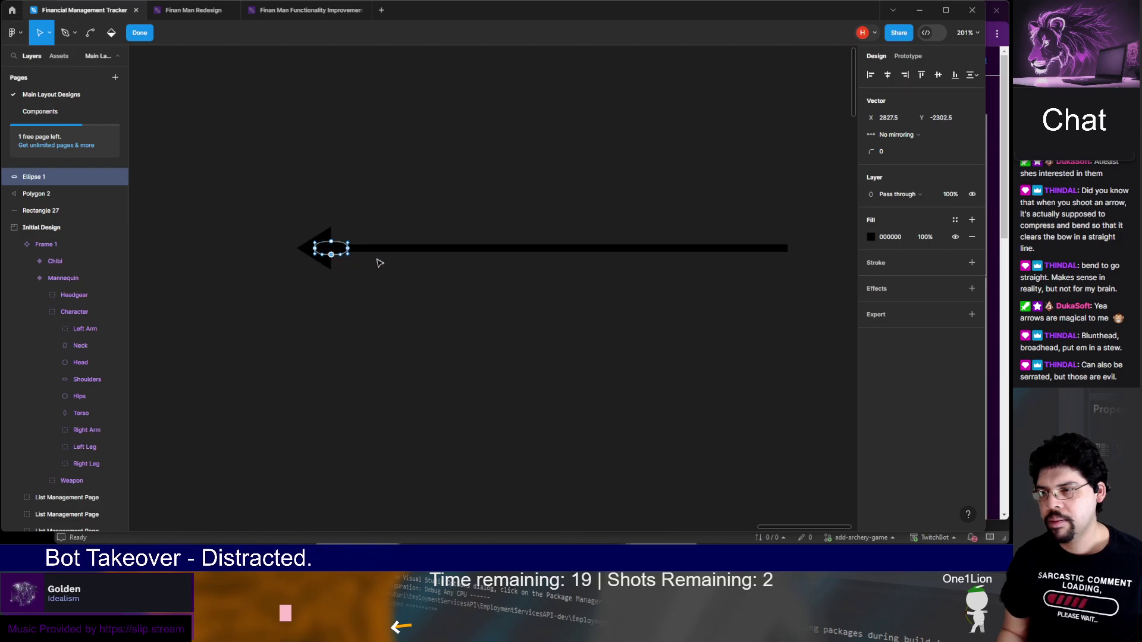
pyautogui.press('Escape')
pyautogui.press('Escape')
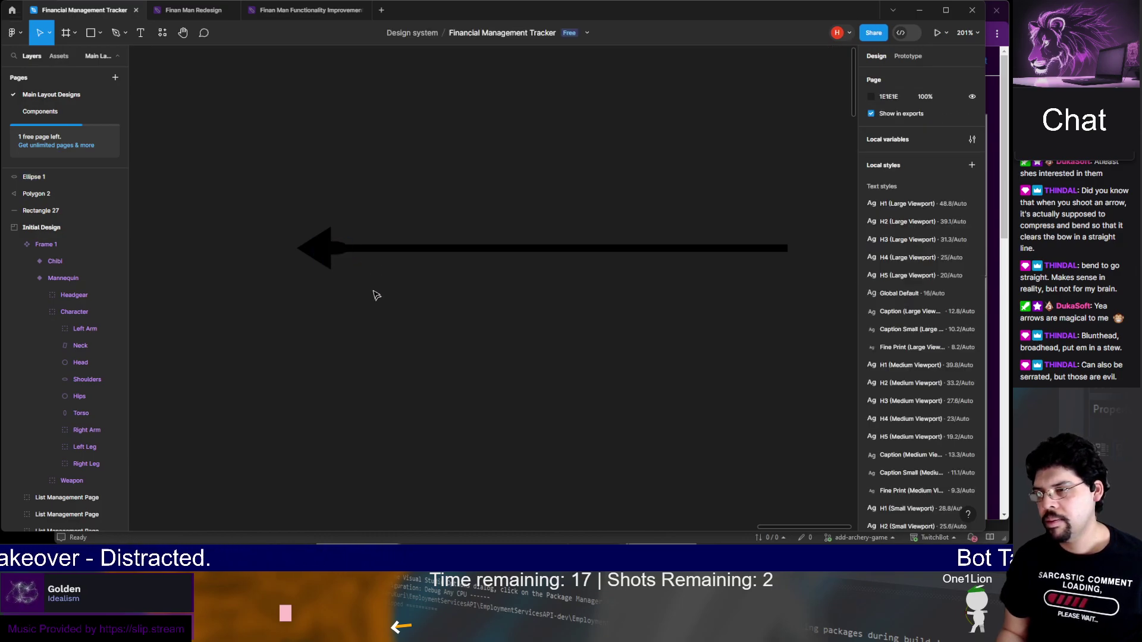
# Nudge the joint ellipse 3 pixels towards the arrowhead's tip
pyautogui.click(337, 253)
pyautogui.press('Left')
pyautogui.press('Left')
pyautogui.press('Left')
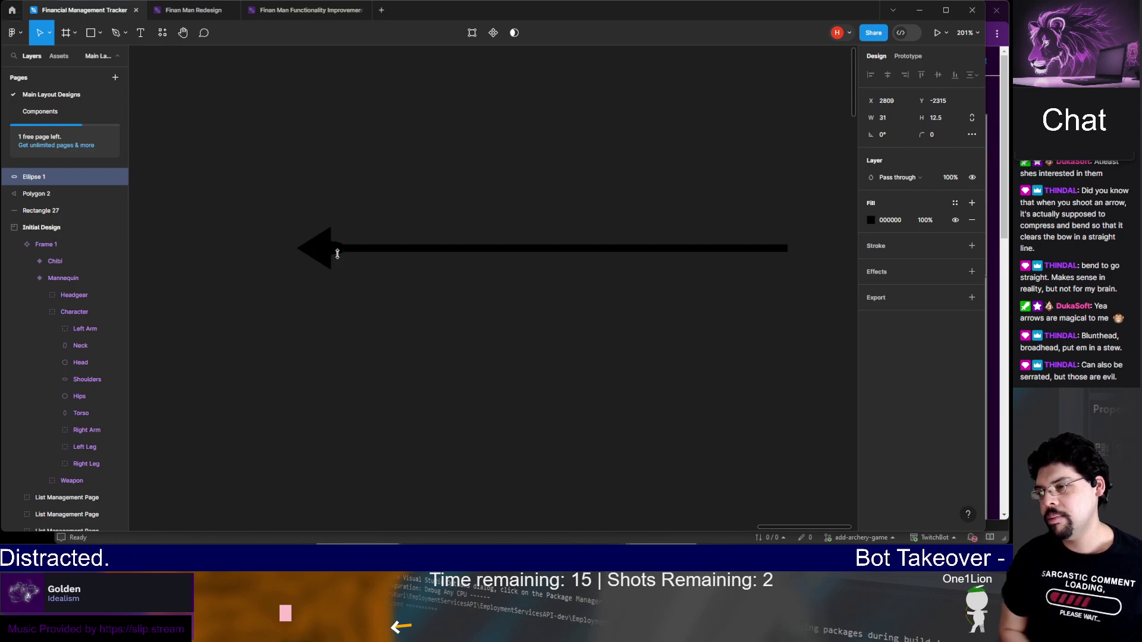
pyautogui.click(350, 276)
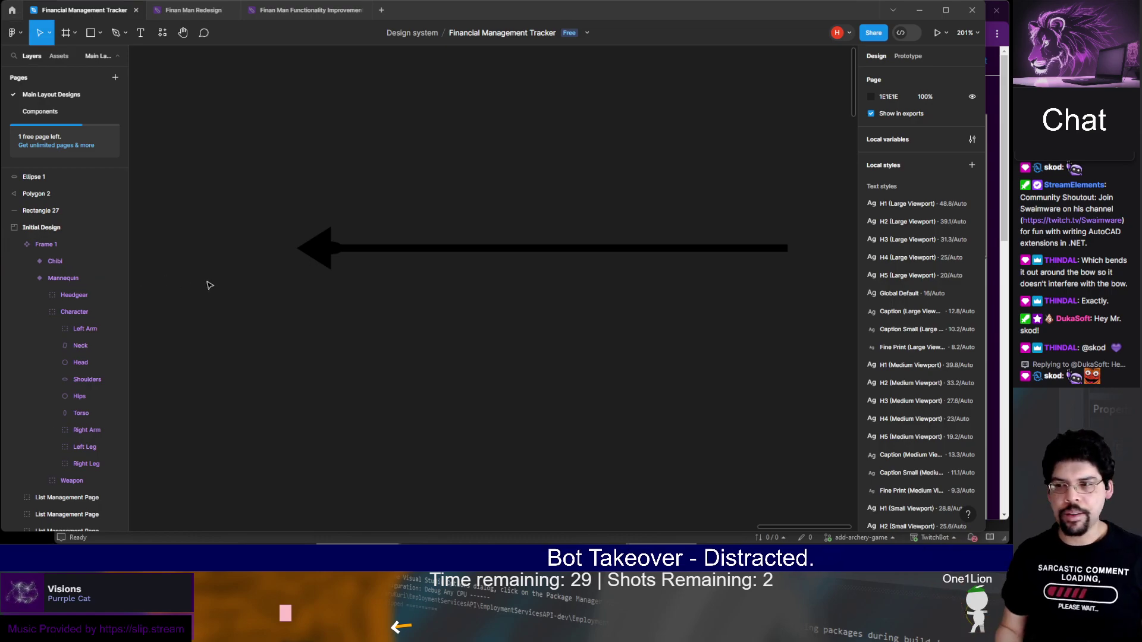
pyautogui.moveTo(296, 224); pyautogui.dragTo(833, 317)
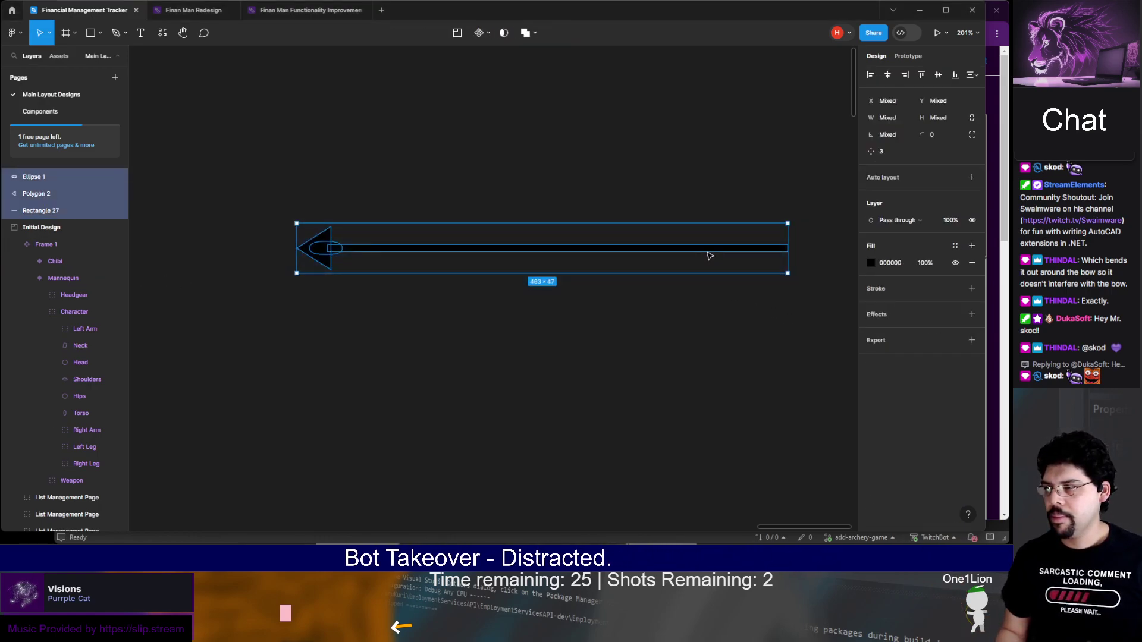
pyautogui.hscroll(3, 710, 256)
pyautogui.click(613, 211)
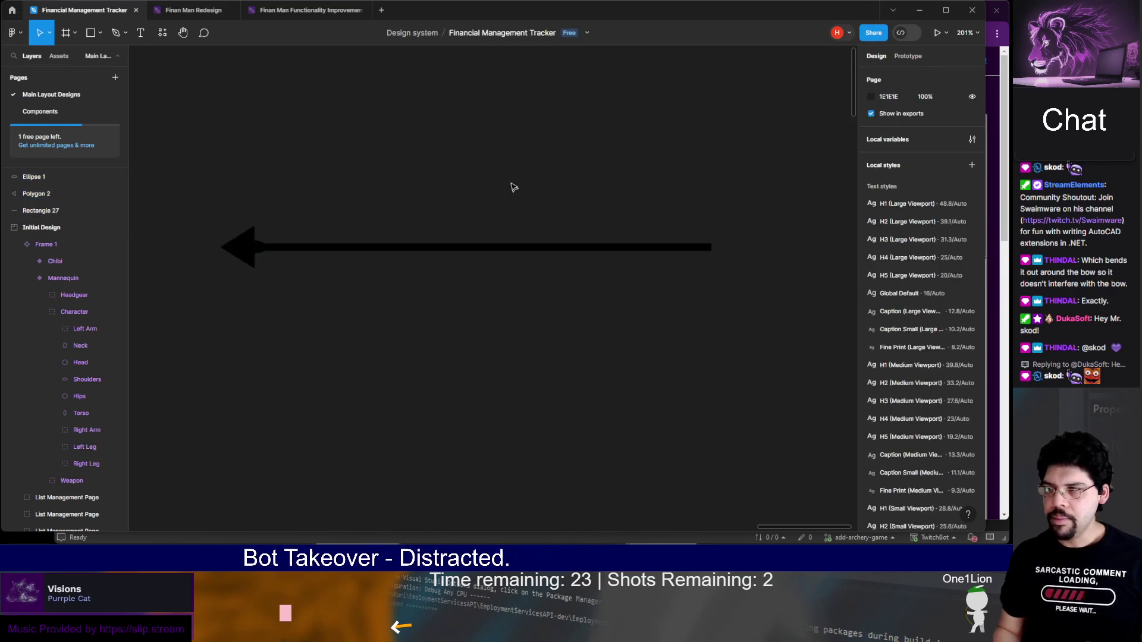
pyautogui.click(97, 37)
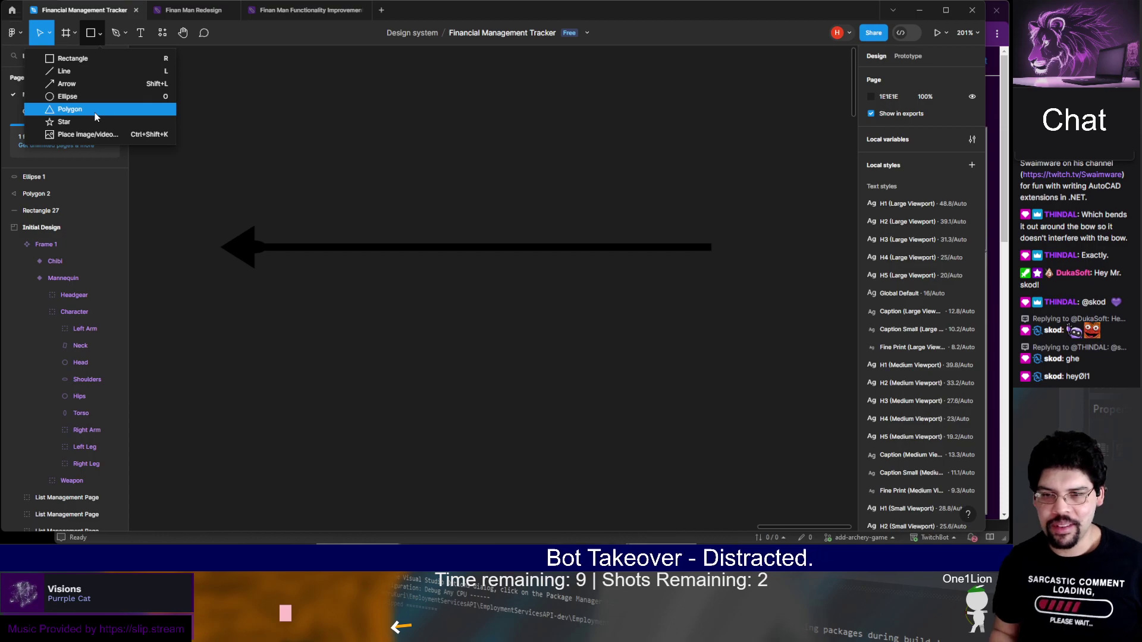
pyautogui.press('Escape')
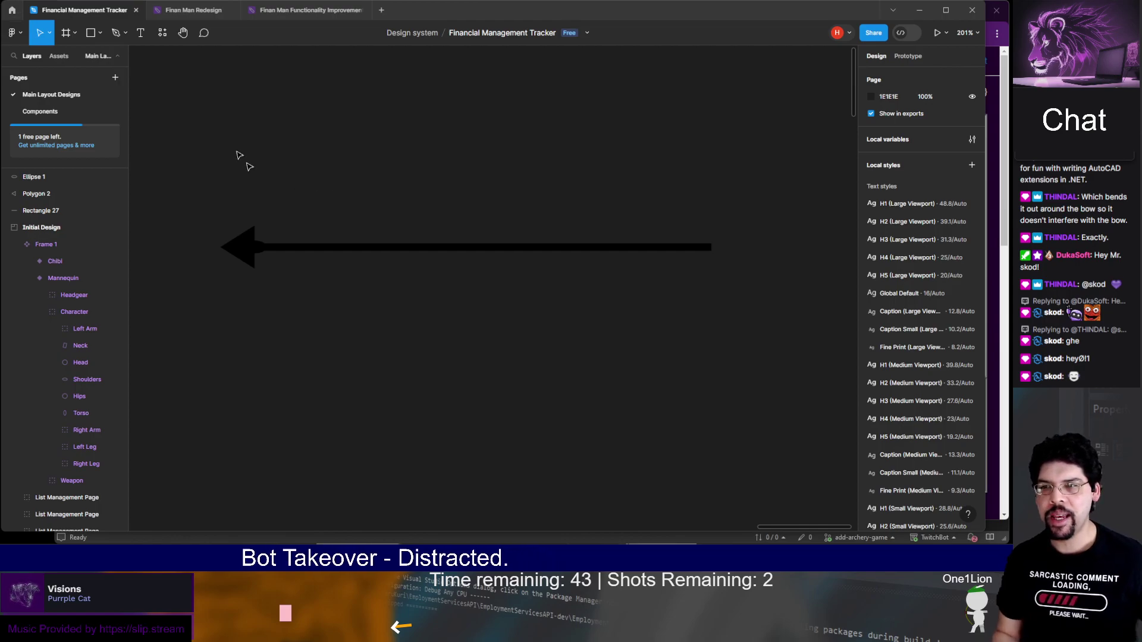
pyautogui.click(99, 34)
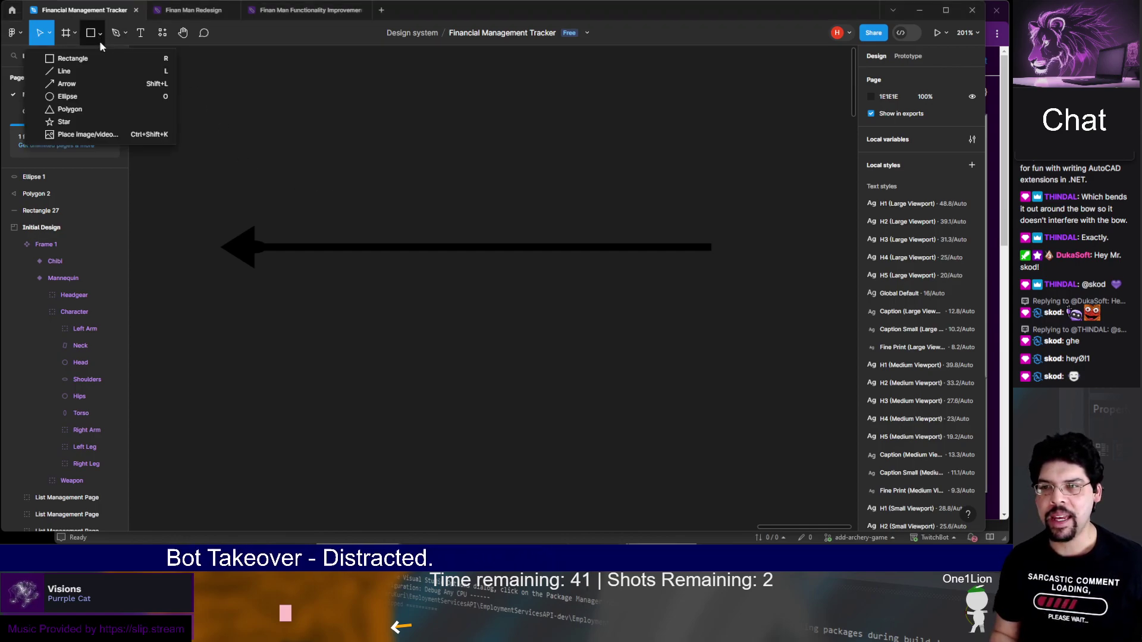
pyautogui.click(77, 72)
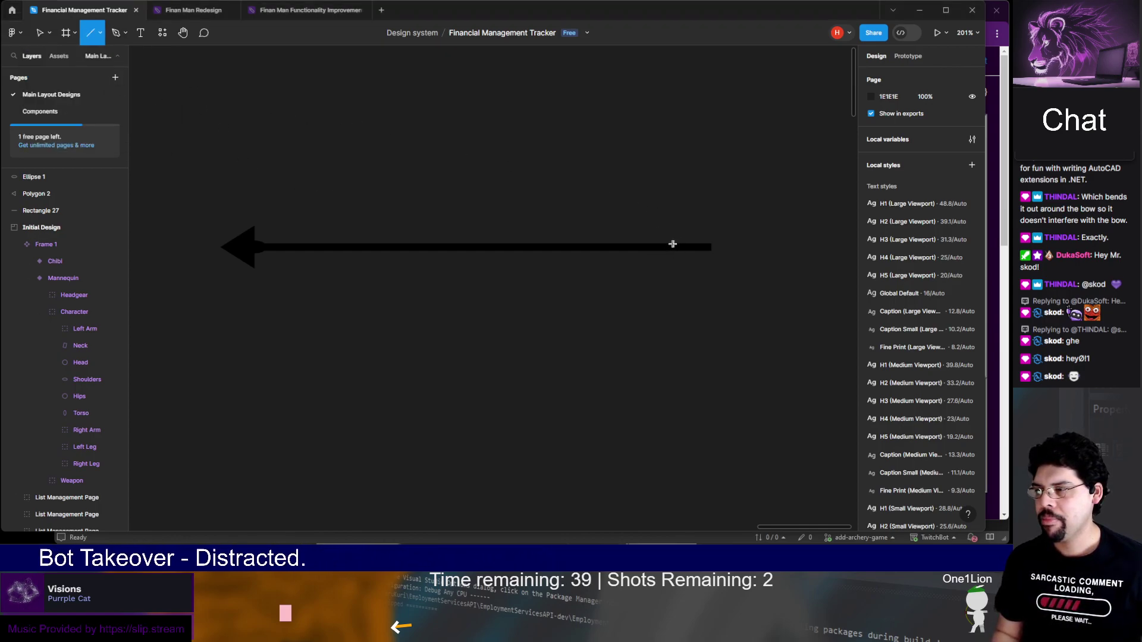
pyautogui.moveTo(662, 245); pyautogui.dragTo(680, 219)
pyautogui.hotkey('ctrl', 'z')
# Draw a closed four-point fletching outline about 42 × 26.5 above the shaft's tail end with the Pen tool
pyautogui.press('p')
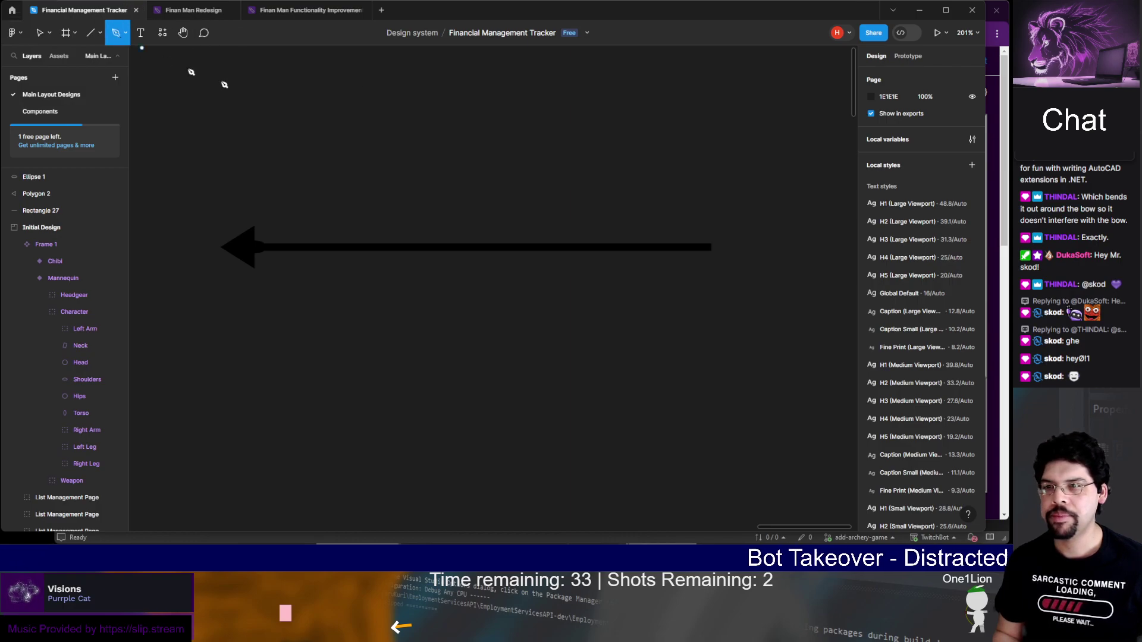
pyautogui.click(668, 244)
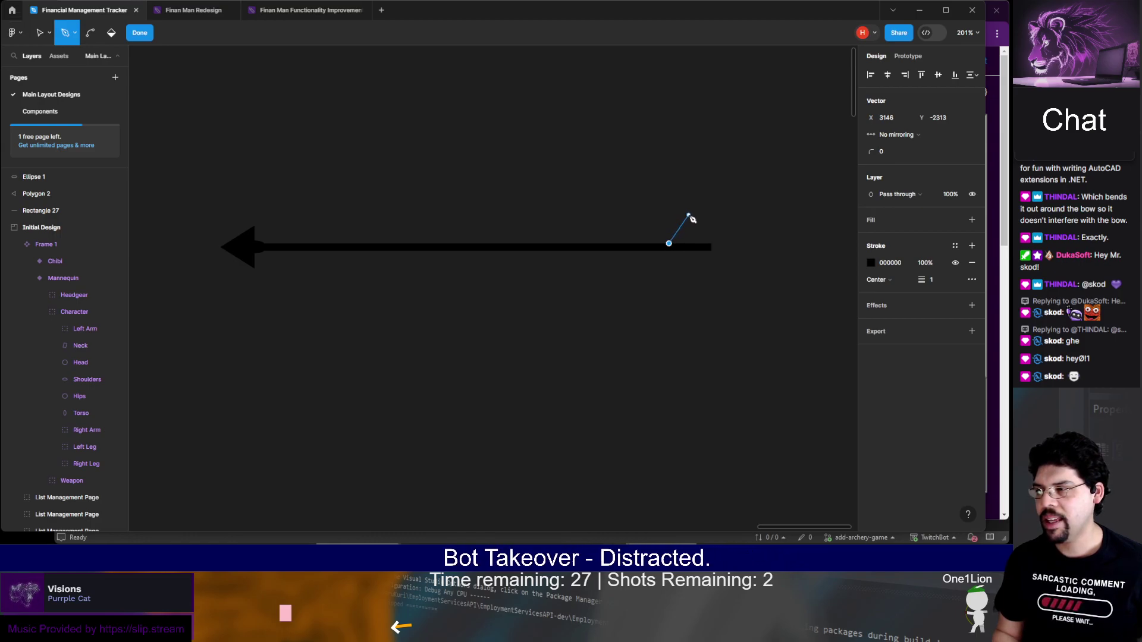
pyautogui.click(690, 215)
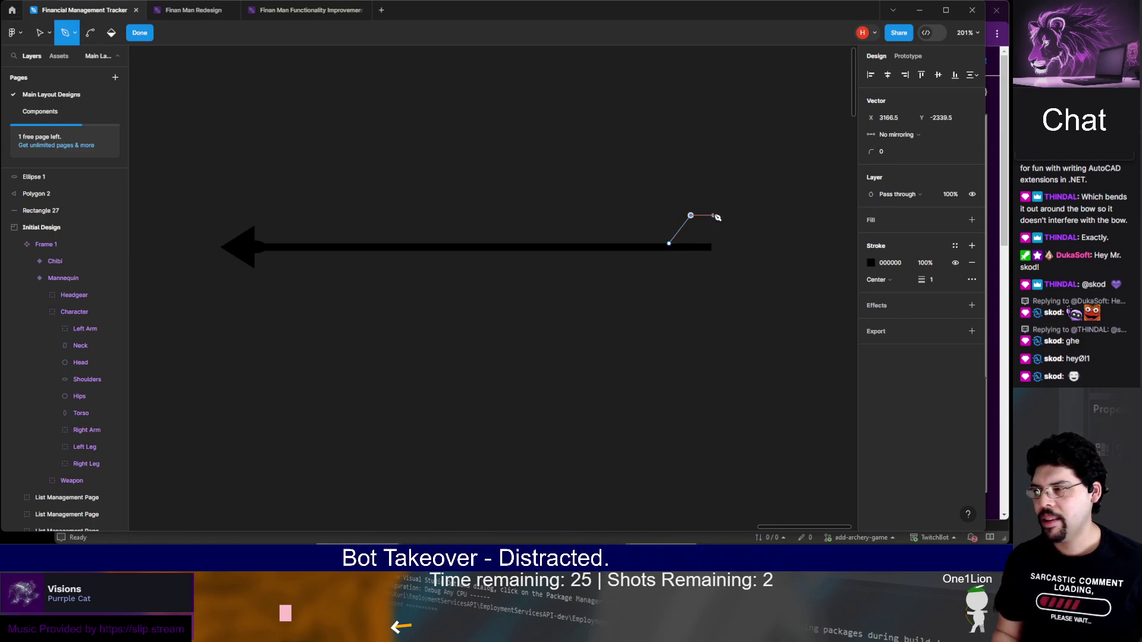
pyautogui.click(713, 216)
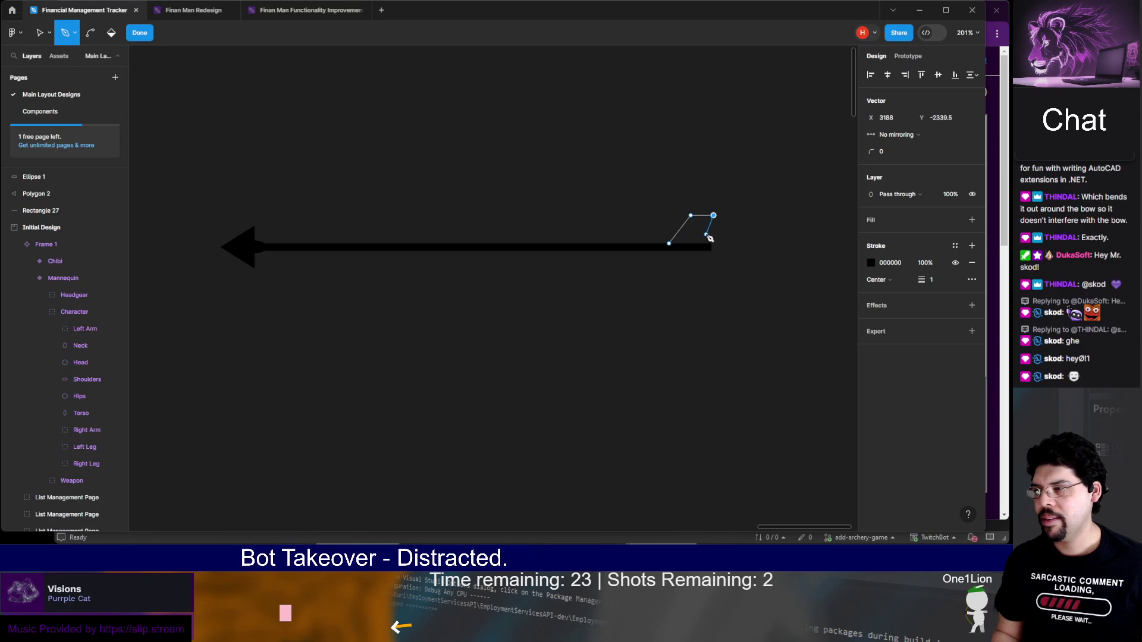
pyautogui.click(705, 243)
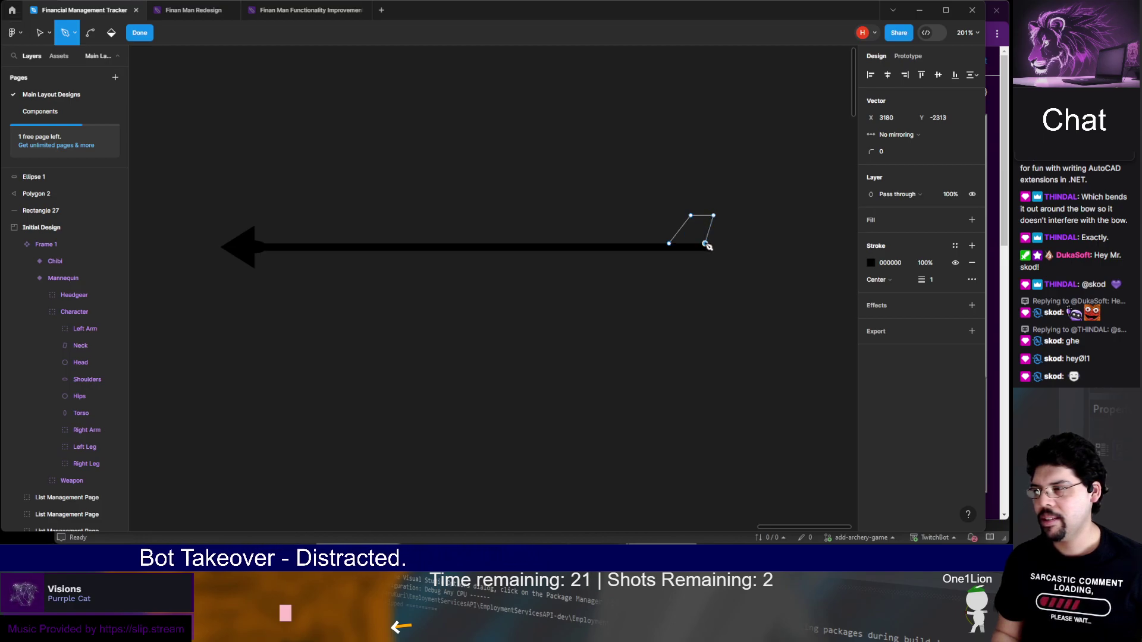
pyautogui.click(669, 244)
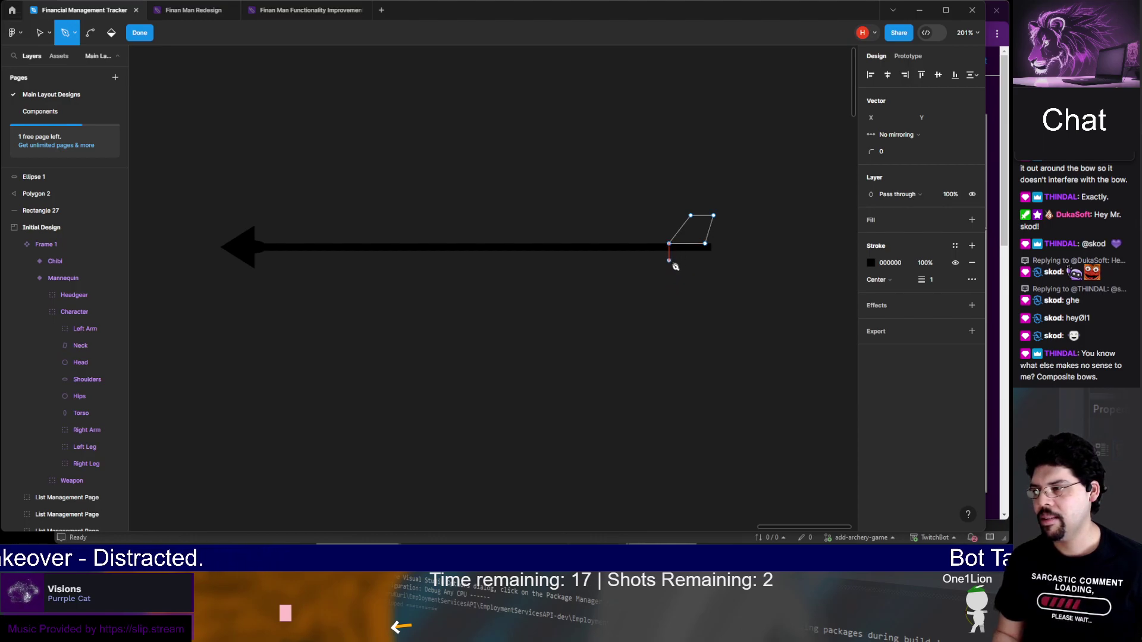
pyautogui.press('Escape')
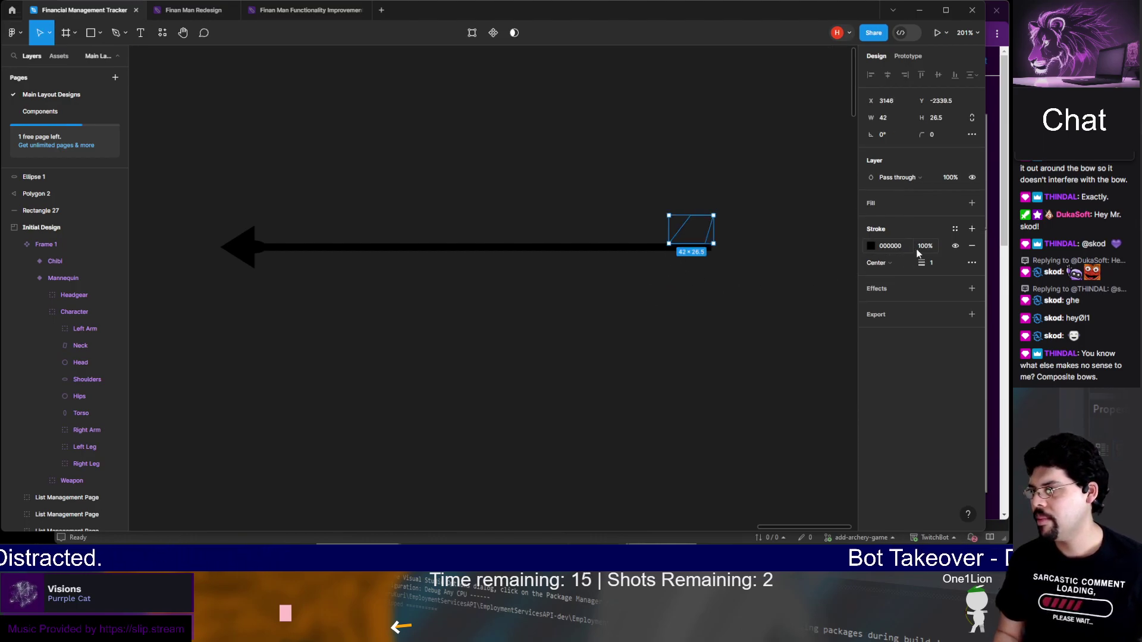
# Remove the fletching's stroke and fill it with black (000000)
pyautogui.click(972, 245)
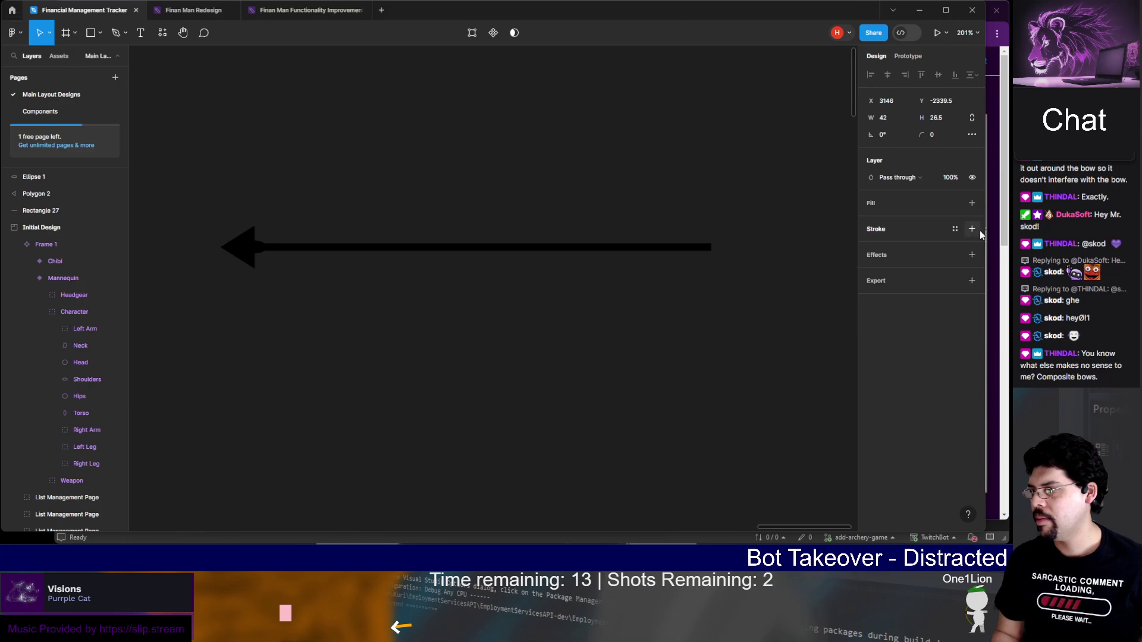
pyautogui.click(973, 203)
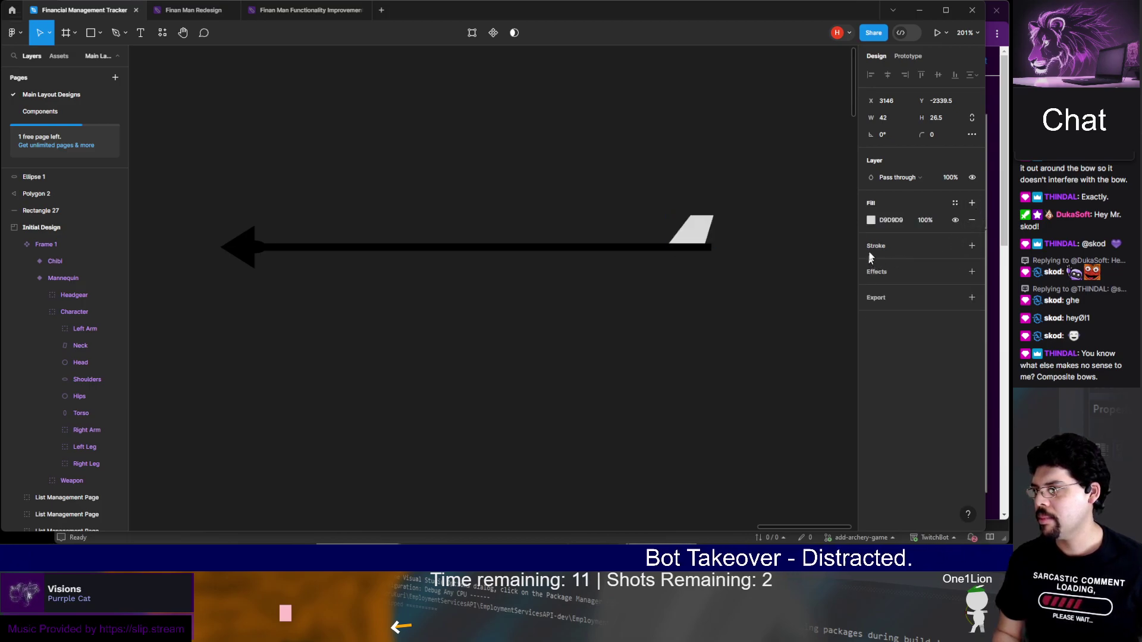
pyautogui.click(871, 220)
pyautogui.moveTo(784, 280); pyautogui.dragTo(722, 409)
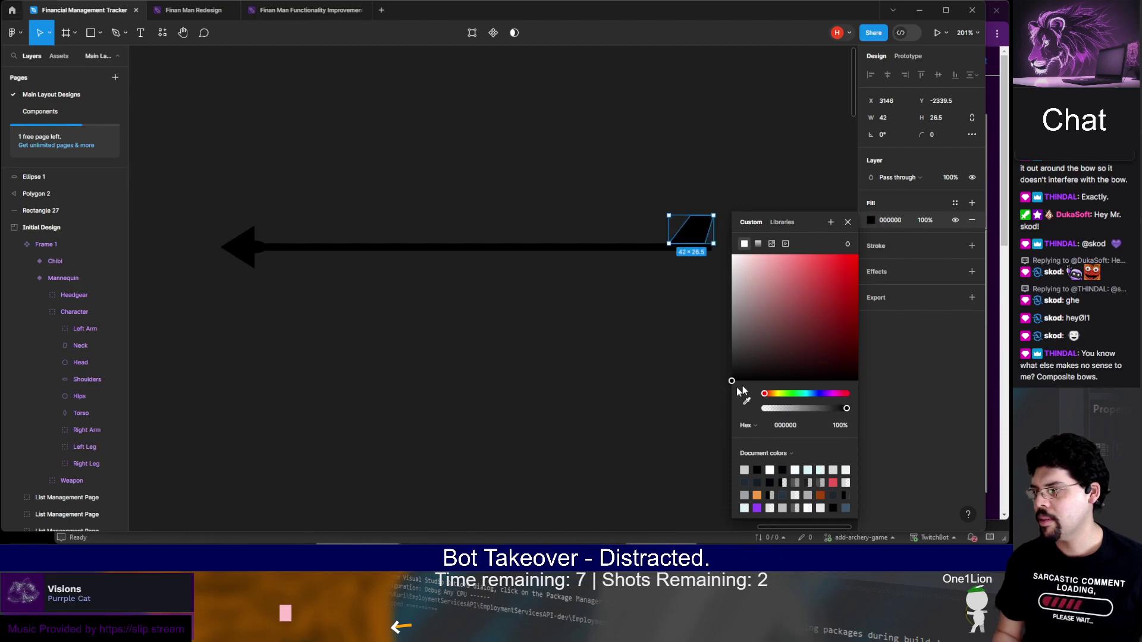
pyautogui.click(646, 355)
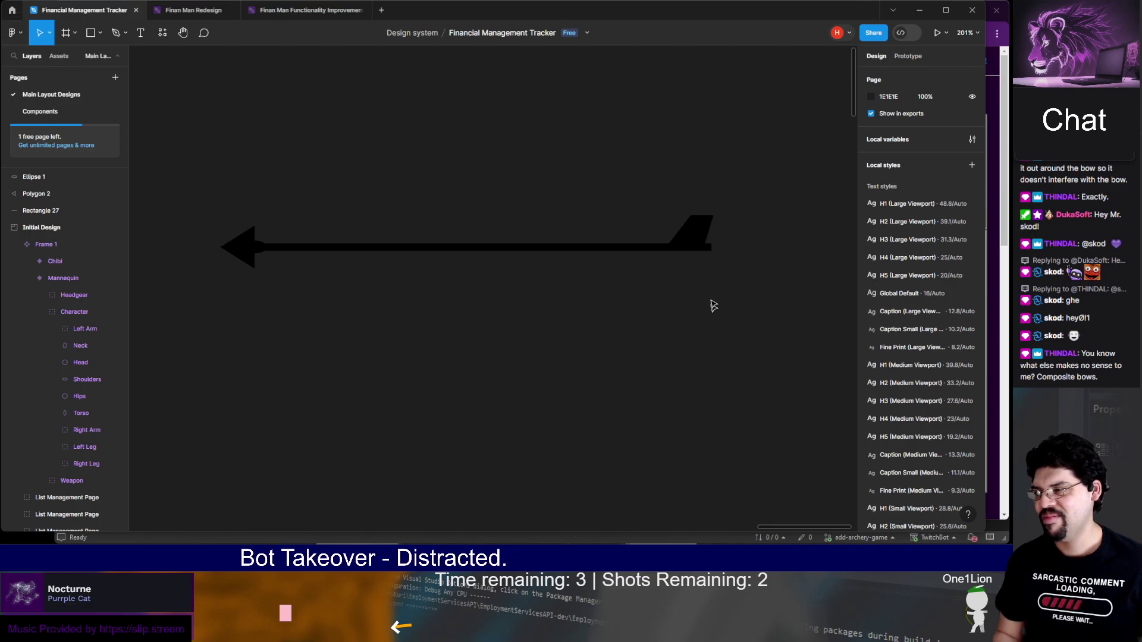
# Enlarge the fletching to 44 × 28 and slant it more by moving its upper front and lower rear vector points
pyautogui.click(699, 232)
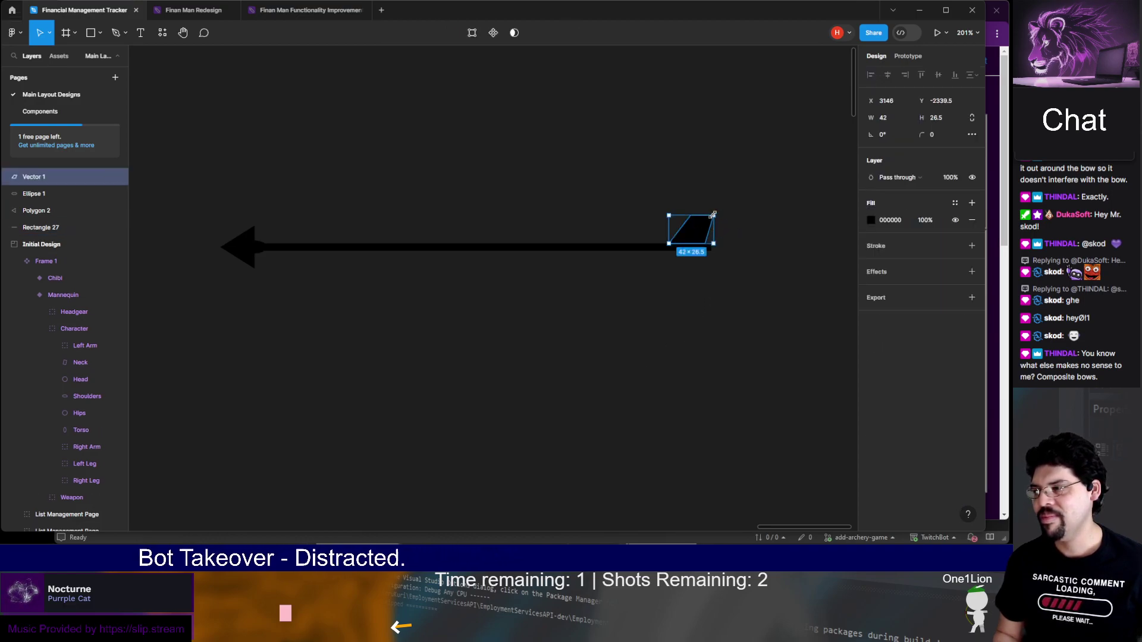
pyautogui.moveTo(713, 215); pyautogui.dragTo(716, 213)
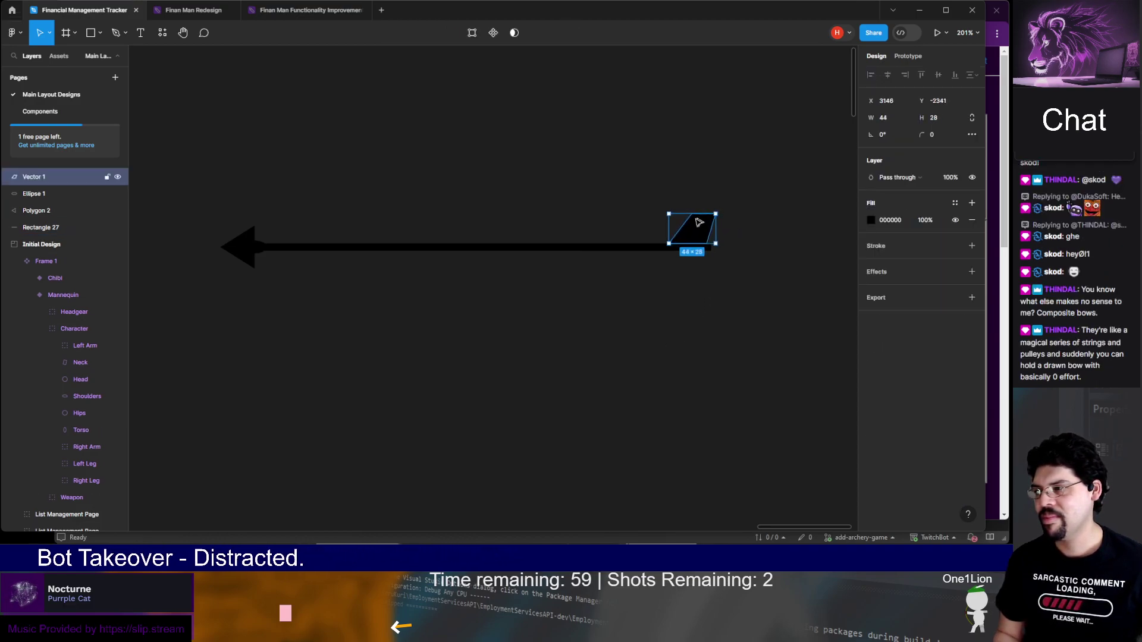
pyautogui.doubleClick(701, 223)
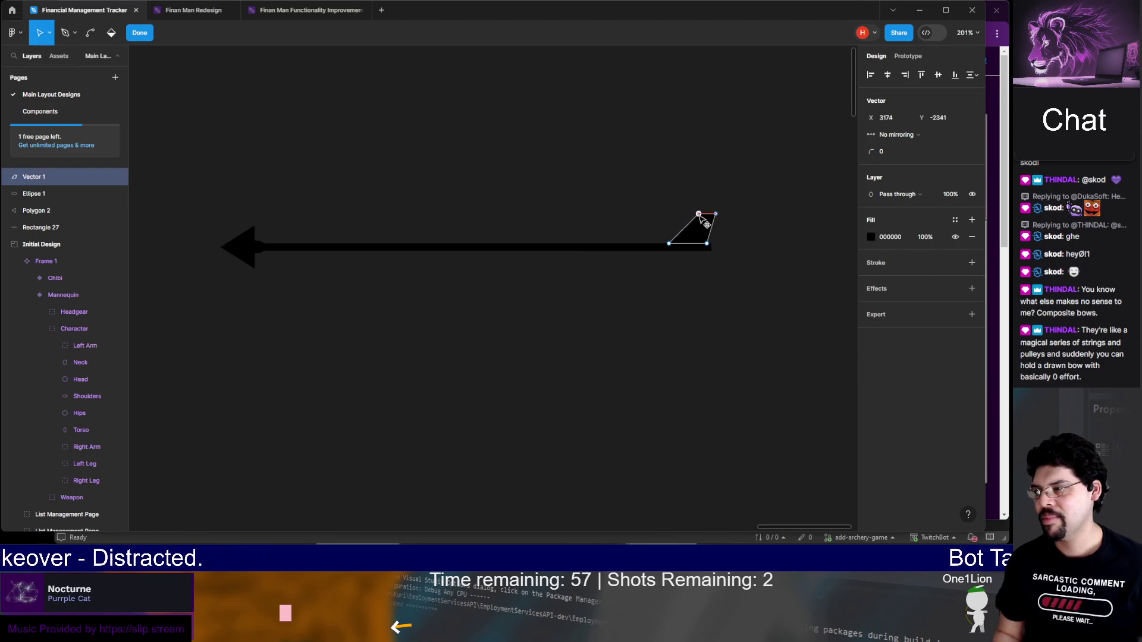
pyautogui.moveTo(707, 244); pyautogui.dragTo(703, 244)
pyautogui.press('Escape')
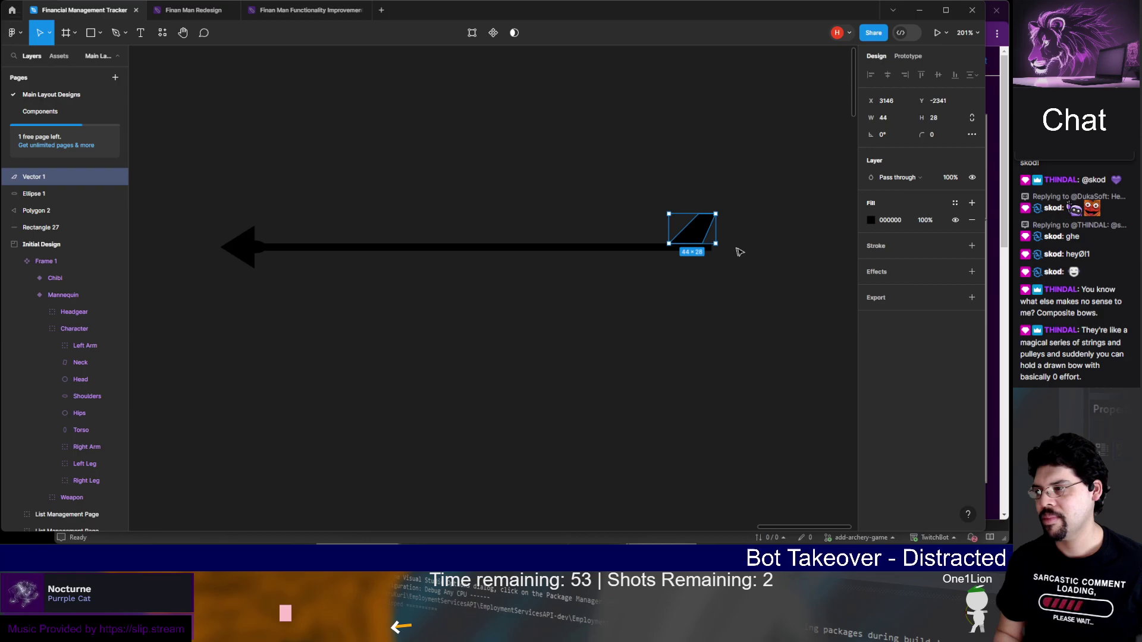
pyautogui.press('Escape')
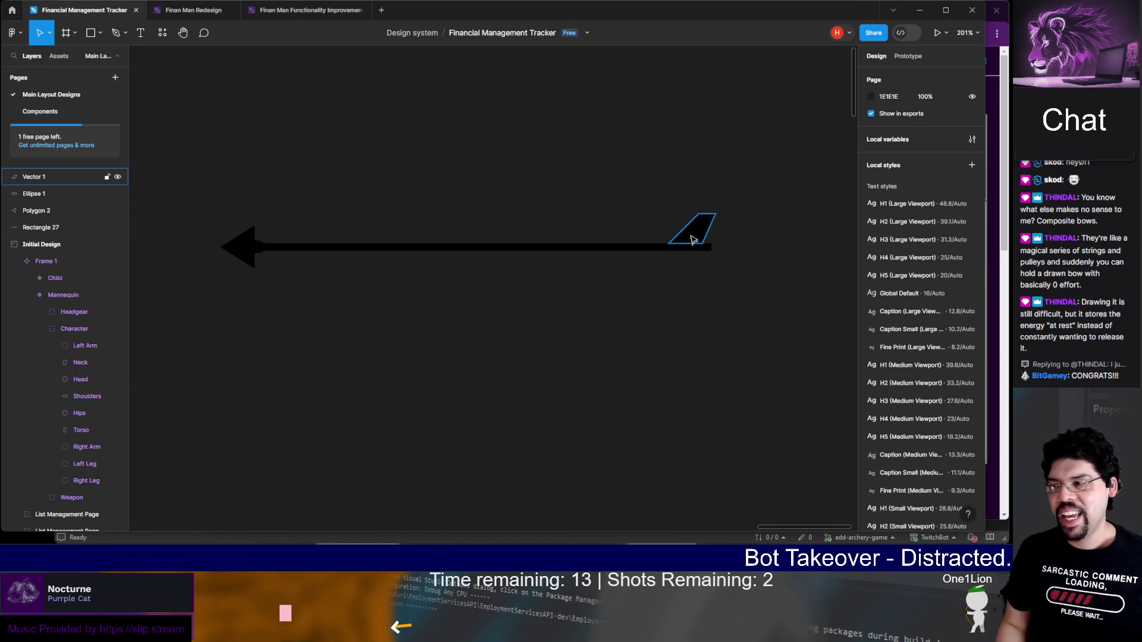
# Duplicate the fletching and place the copy flipped vertically below the shaft, flattened to 44 × 13
pyautogui.click(693, 238)
pyautogui.hotkey('ctrl', 'd')
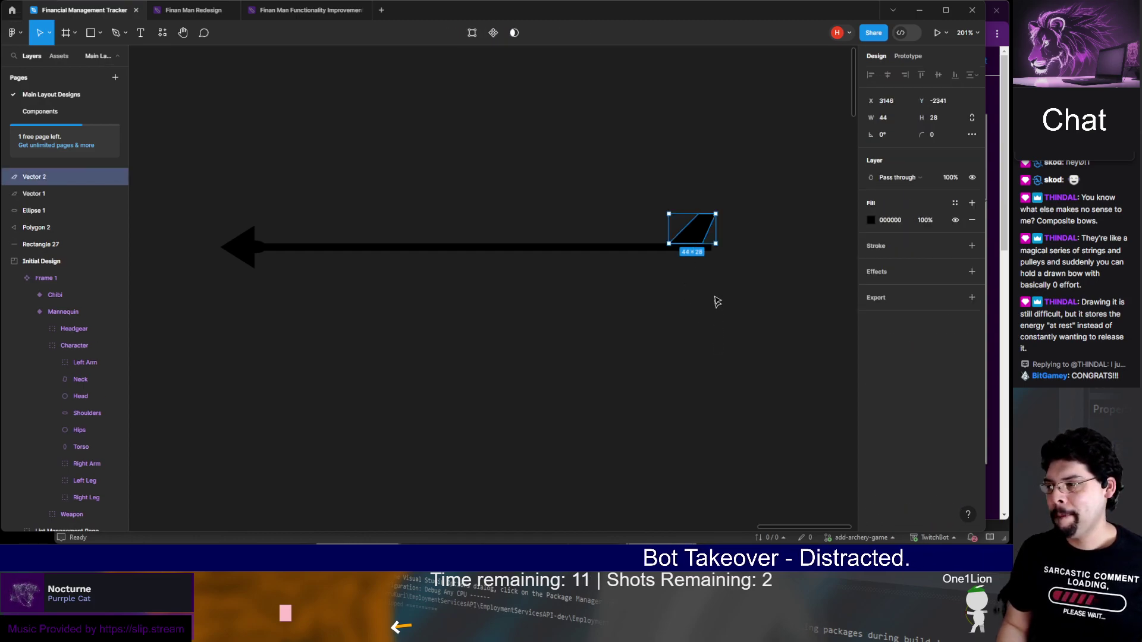
pyautogui.moveTo(701, 222); pyautogui.dragTo(703, 262)
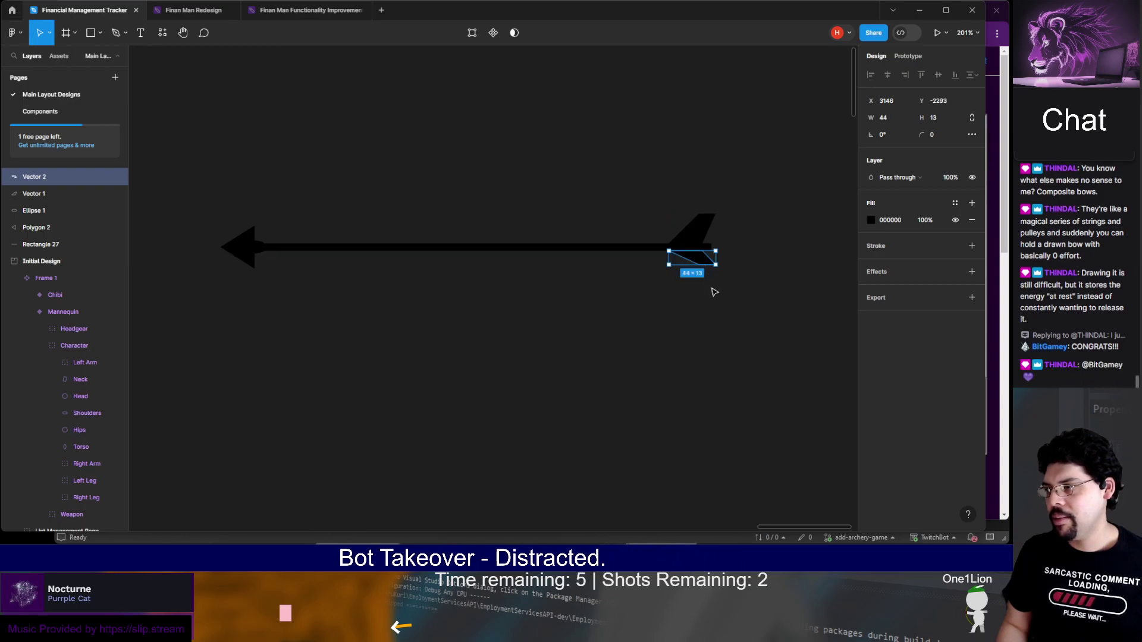
pyautogui.click(721, 293)
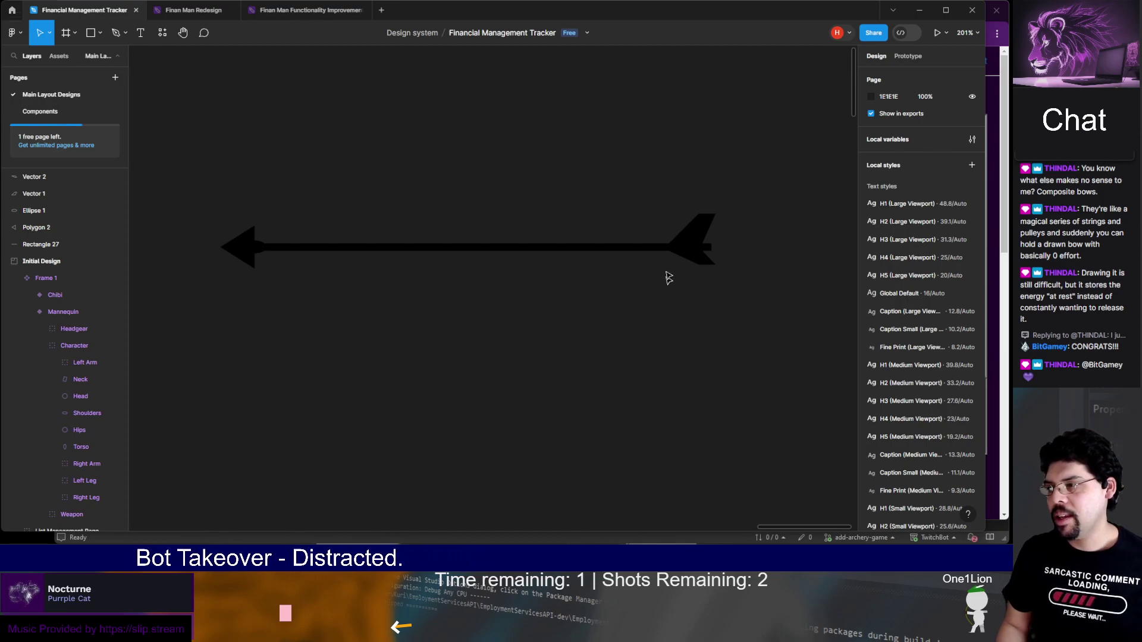
# Move the lower fletching 4 pixels up into the shaft
pyautogui.click(694, 256)
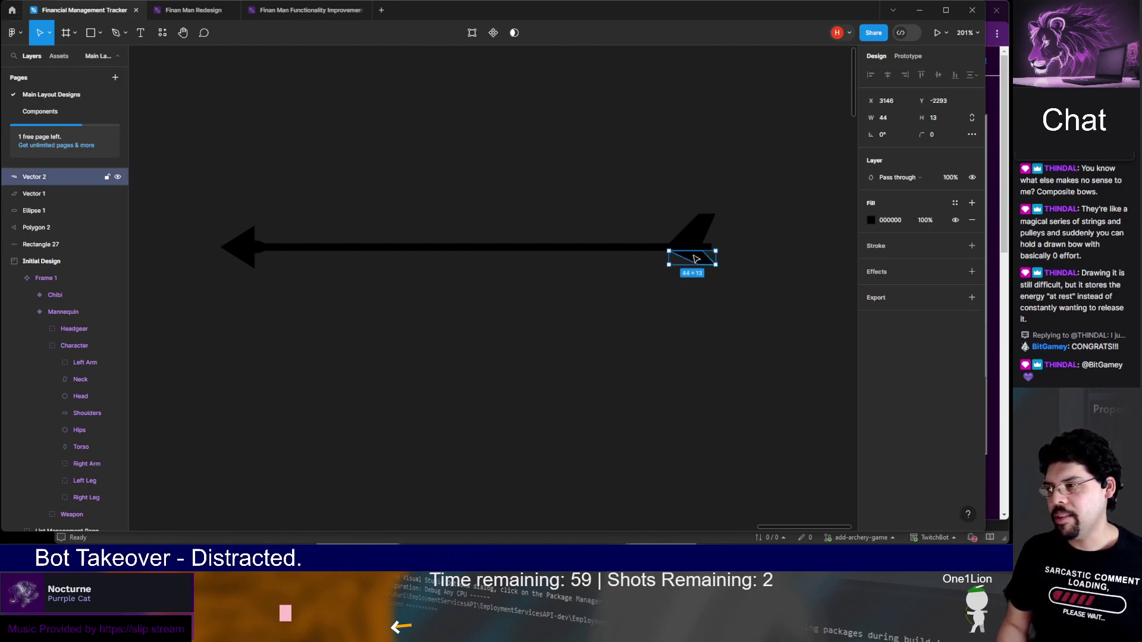
pyautogui.click(721, 327)
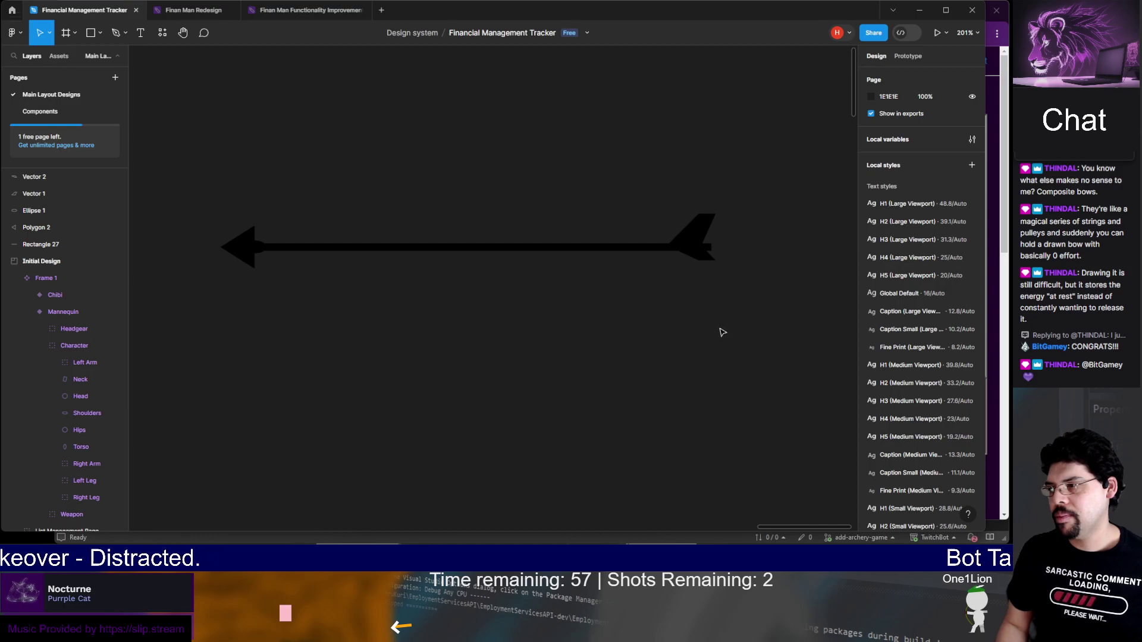
pyautogui.click(693, 253)
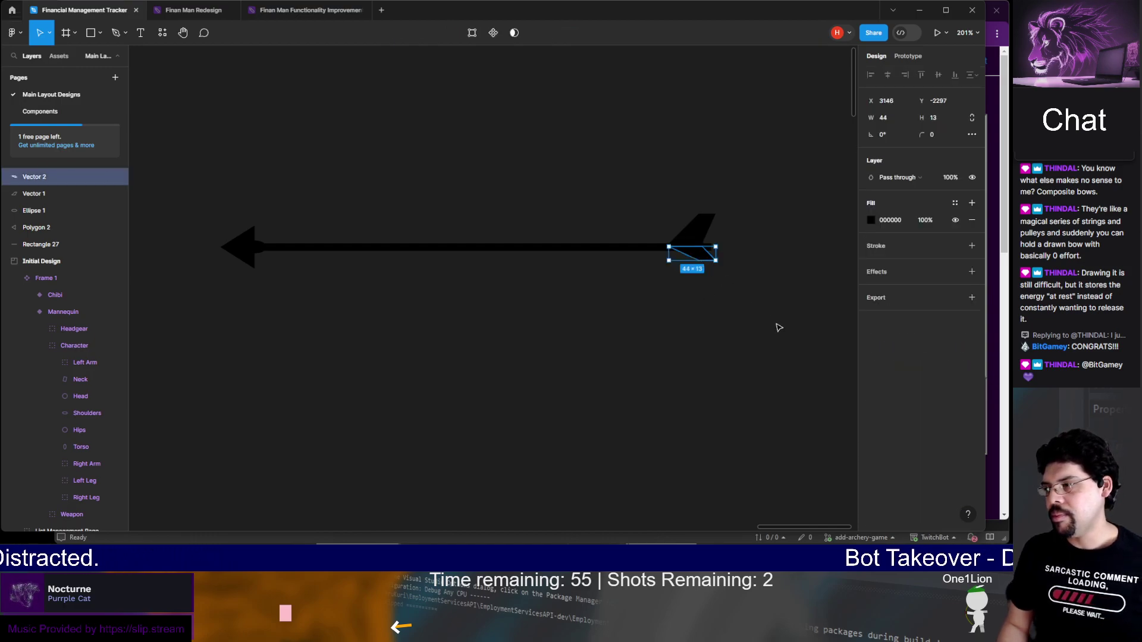
pyautogui.click(756, 357)
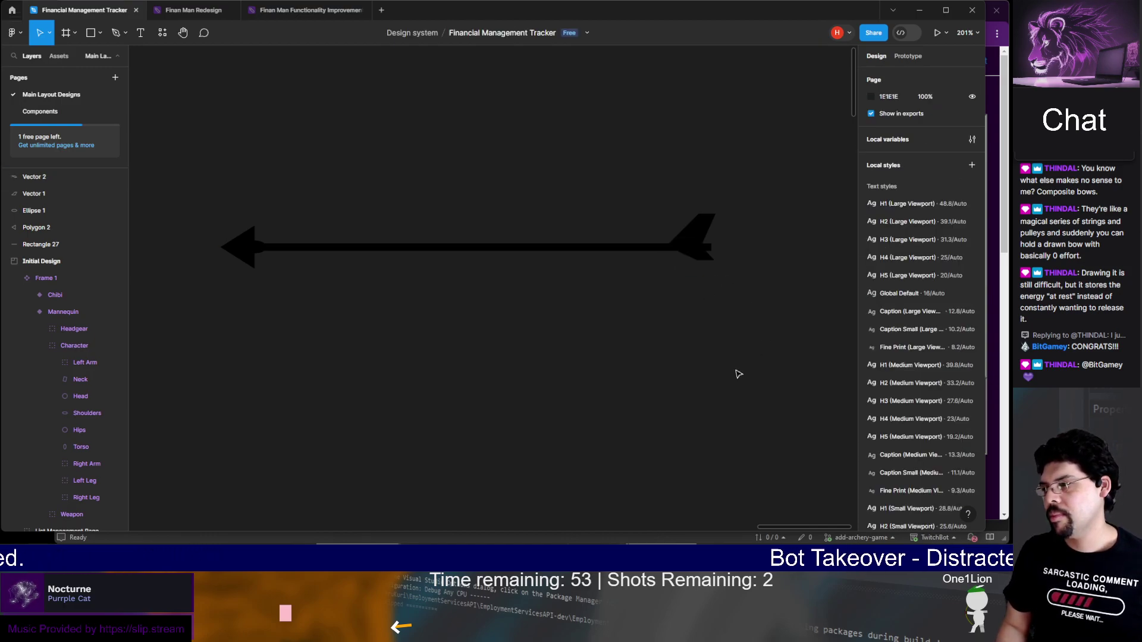
# Shift the upper fletching about 3 pixels down into the shaft and the lower fletching 1 pixel towards the arrowhead
pyautogui.click(696, 243)
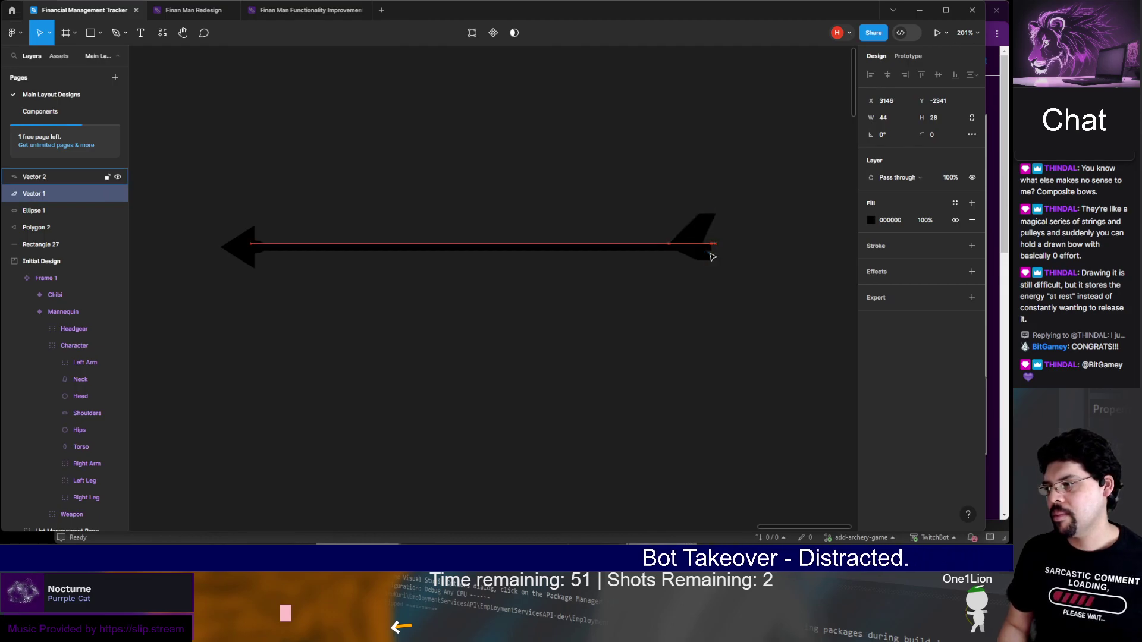
pyautogui.moveTo(712, 257); pyautogui.dragTo(715, 264)
pyautogui.click(717, 297)
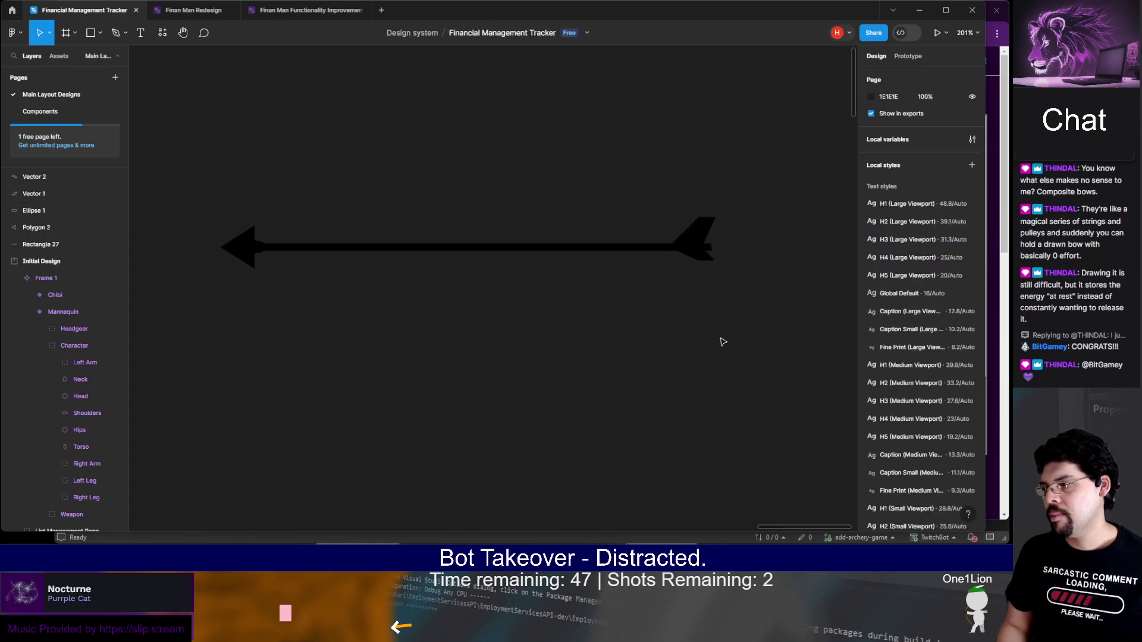
# Stretch the lower fletching slightly downwards and raise the upper fletching to Y -2341
pyautogui.click(706, 262)
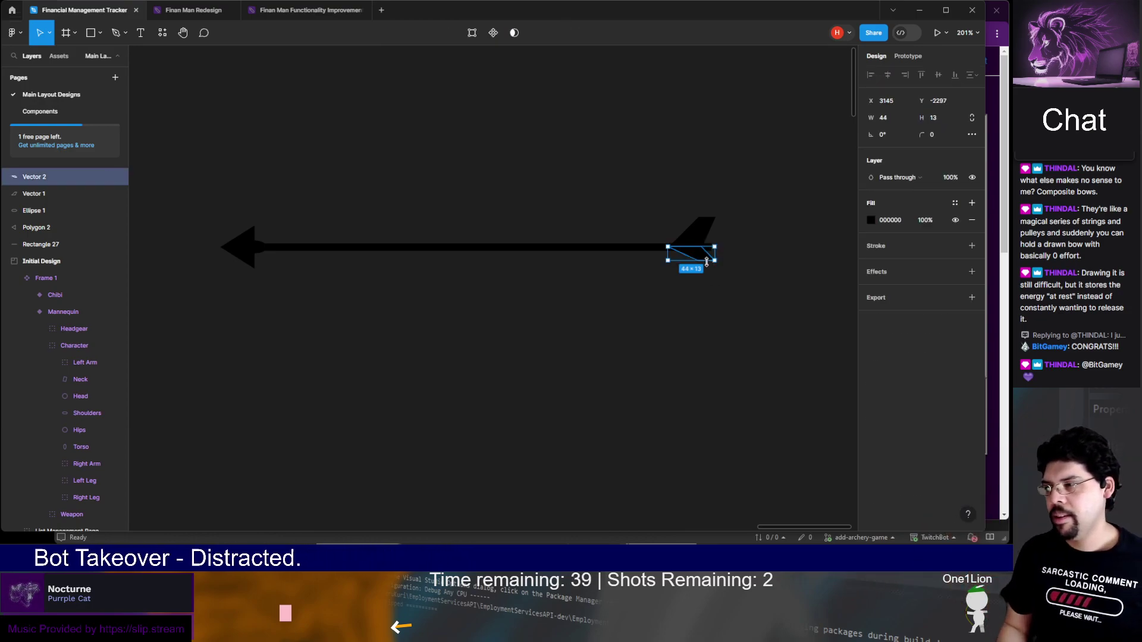
pyautogui.click(715, 294)
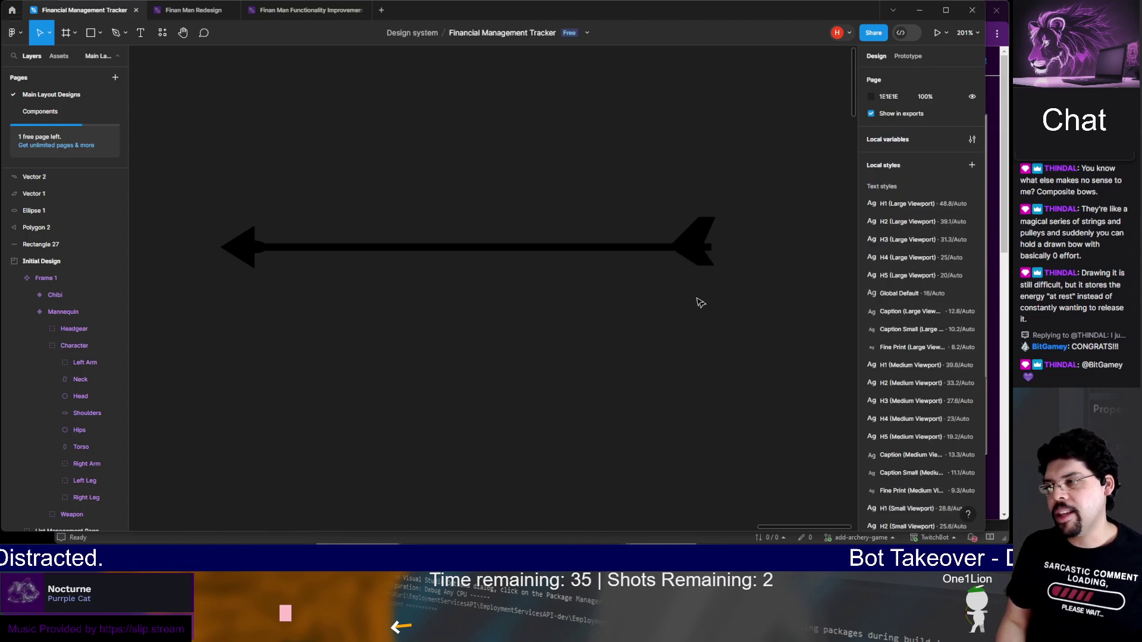
pyautogui.click(701, 234)
pyautogui.press('Up')
pyautogui.press('Up')
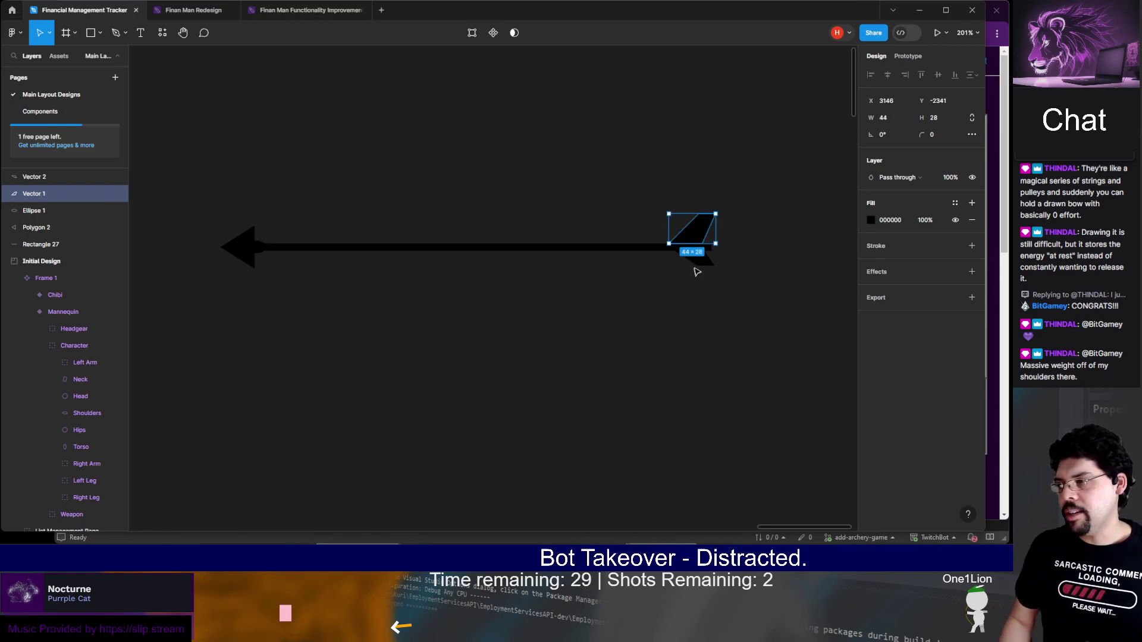
# Adjust the lower fletching to a height of 18 at Y -2291 and select it
pyautogui.click(696, 262)
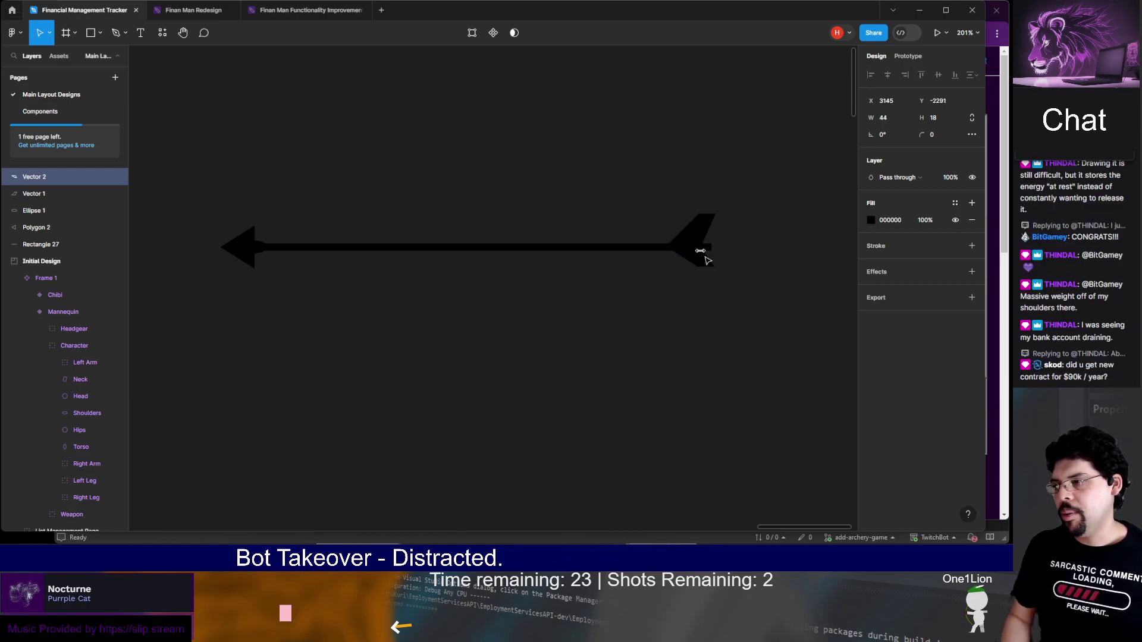
pyautogui.click(747, 345)
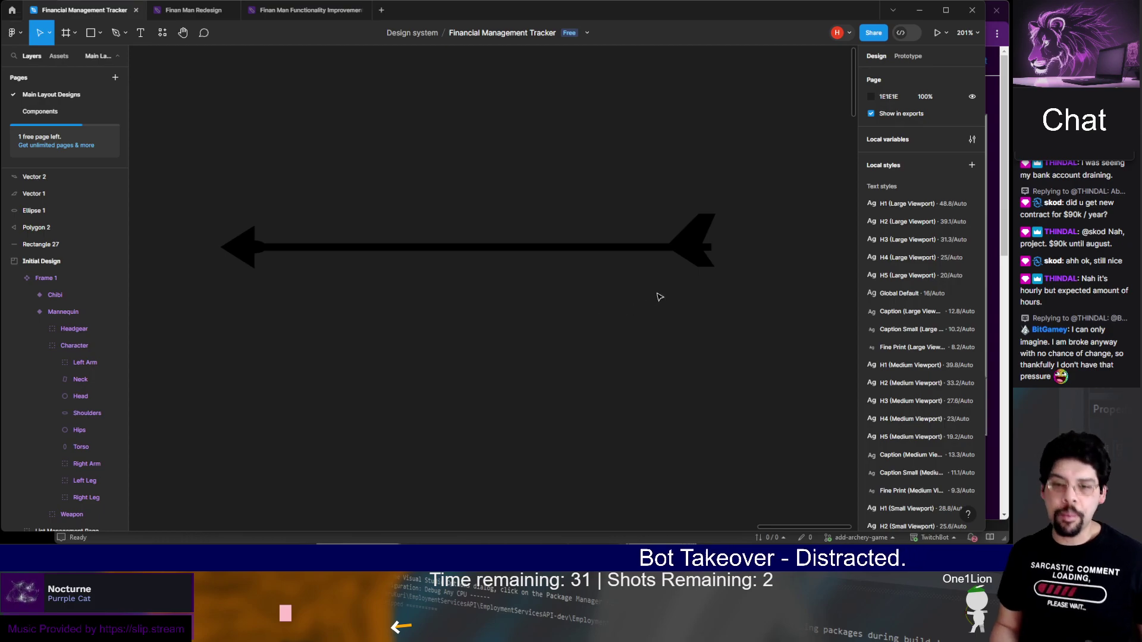
pyautogui.click(696, 266)
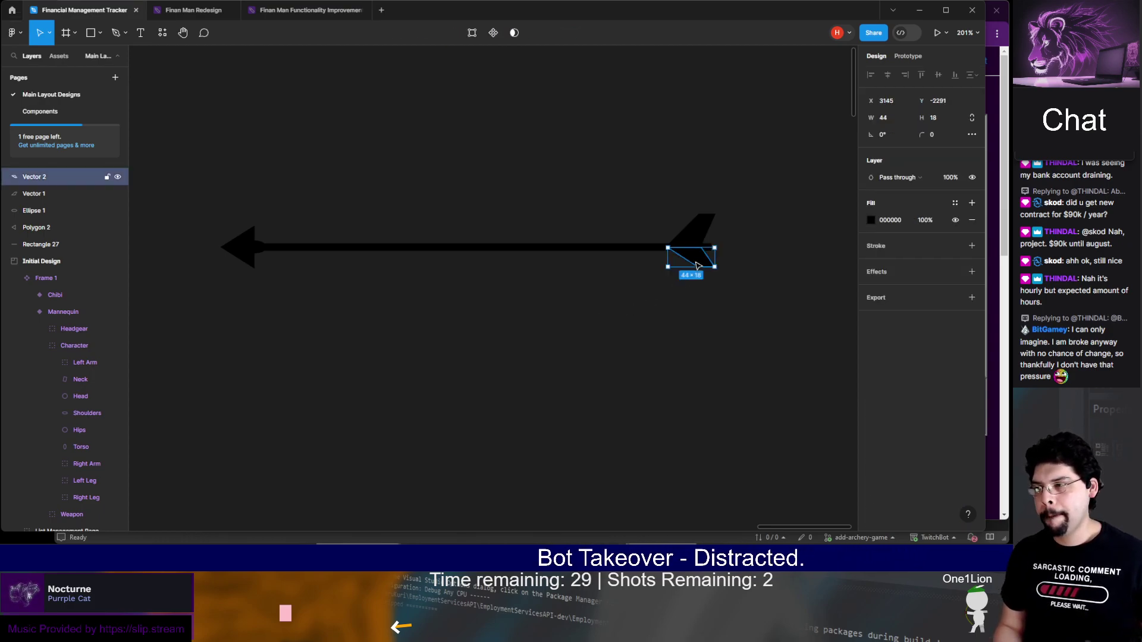
pyautogui.click(703, 272)
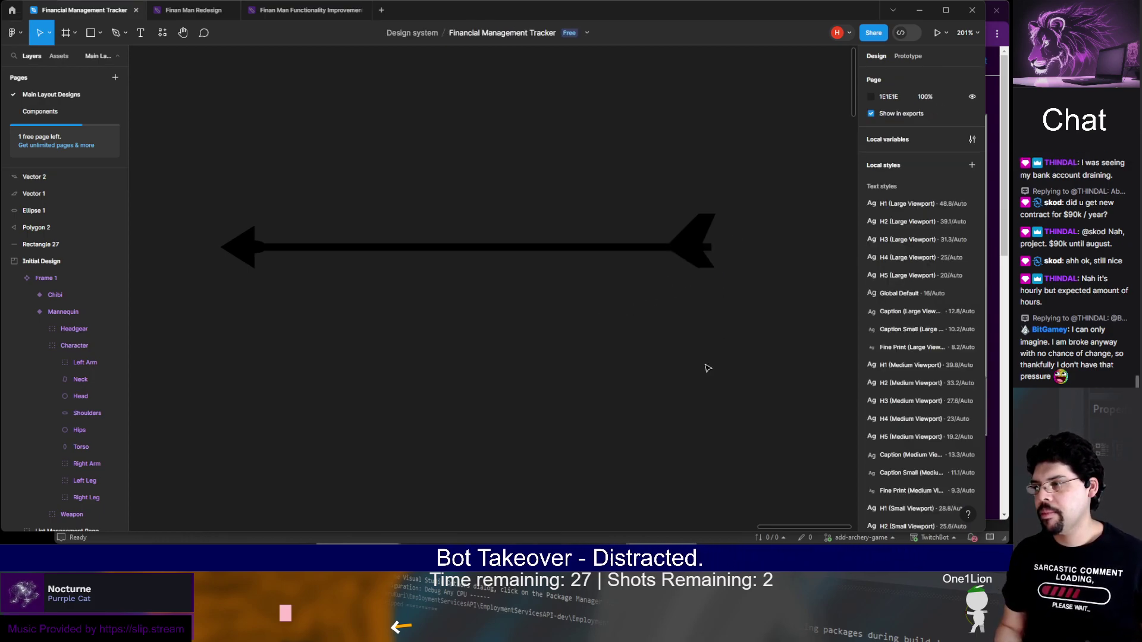
pyautogui.click(703, 272)
pyautogui.click(694, 342)
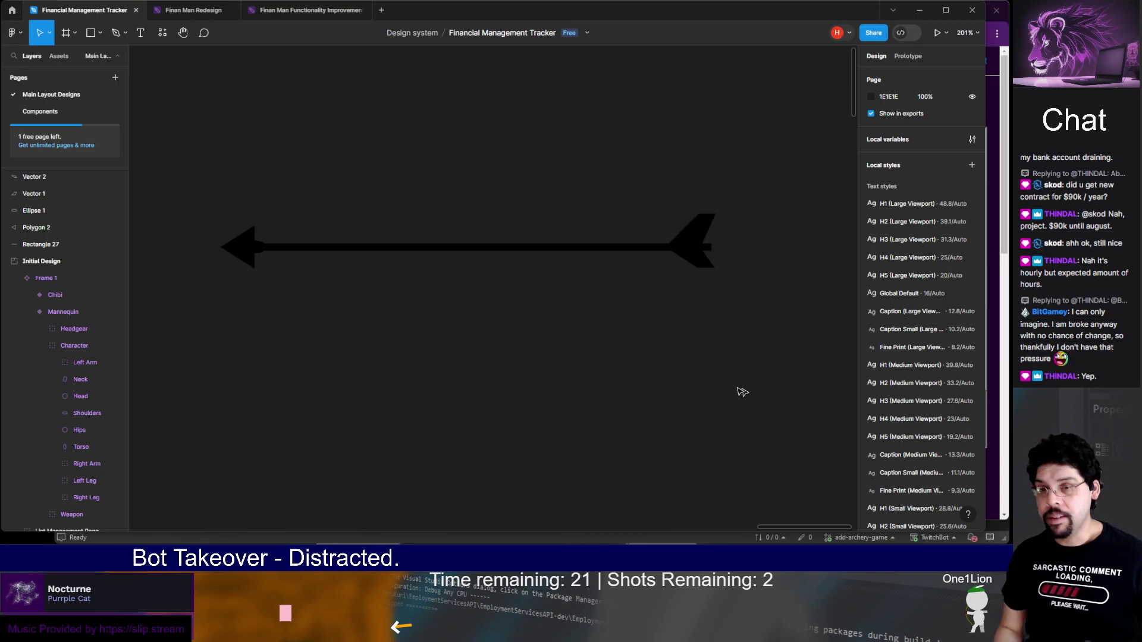
pyautogui.click(702, 265)
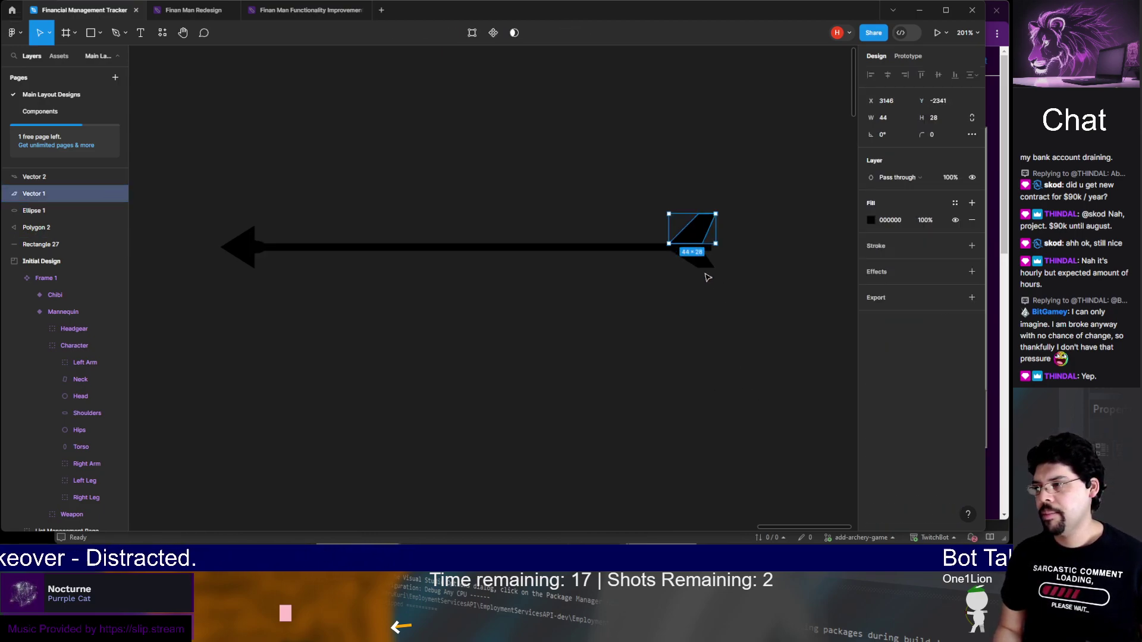
pyautogui.click(718, 326)
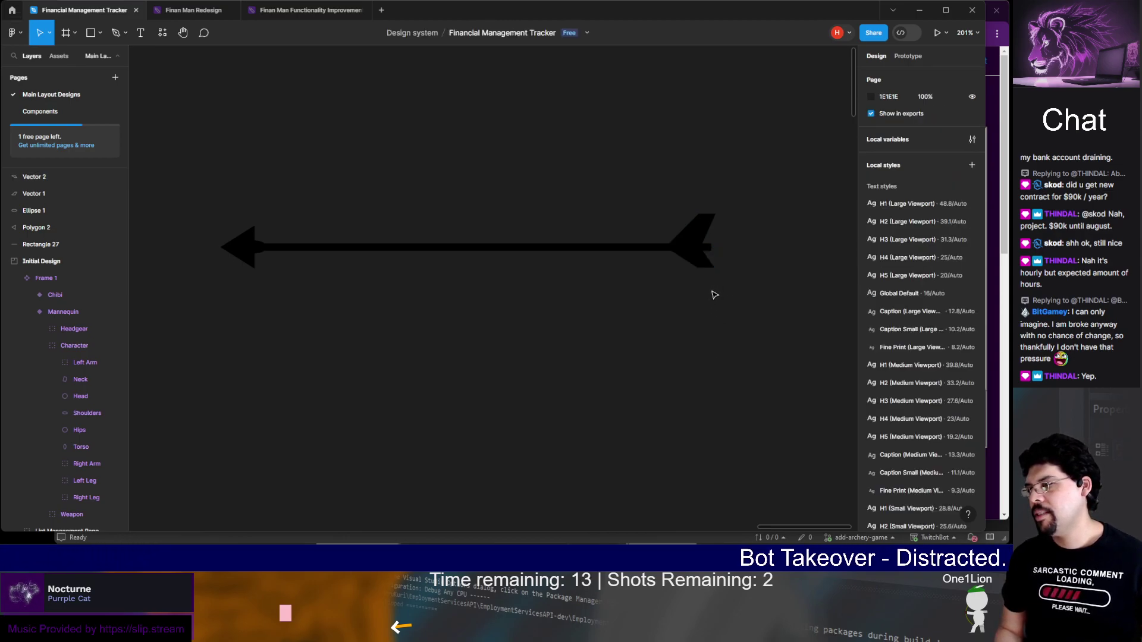
# Recolour the upper and lower fletchings white, using FFFFFF for the lower one
pyautogui.click(707, 265)
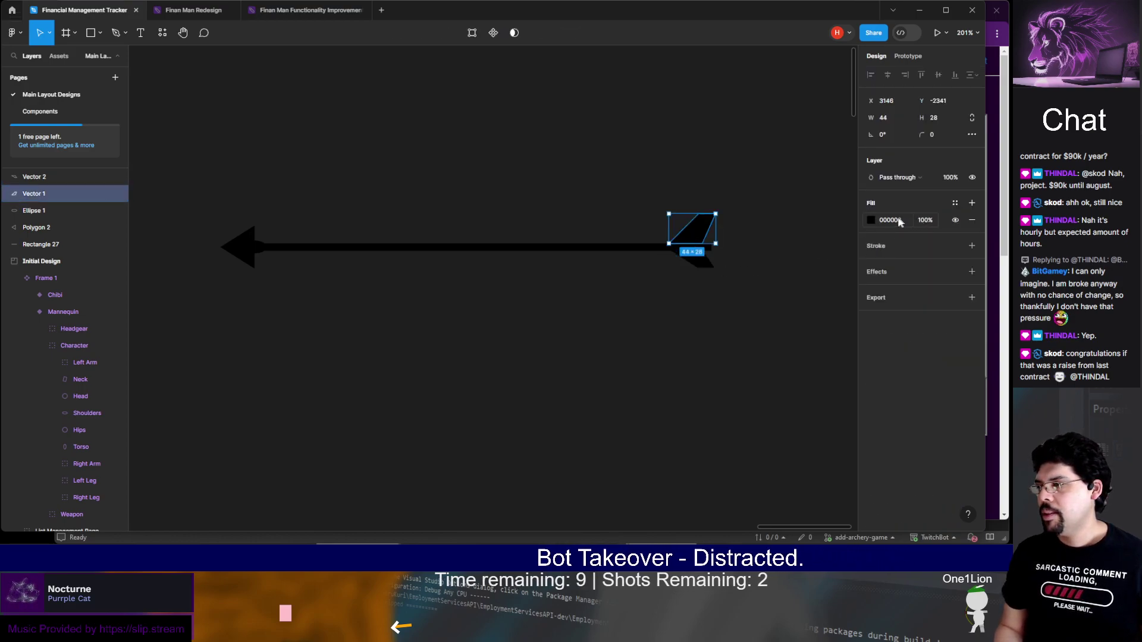
pyautogui.click(871, 221)
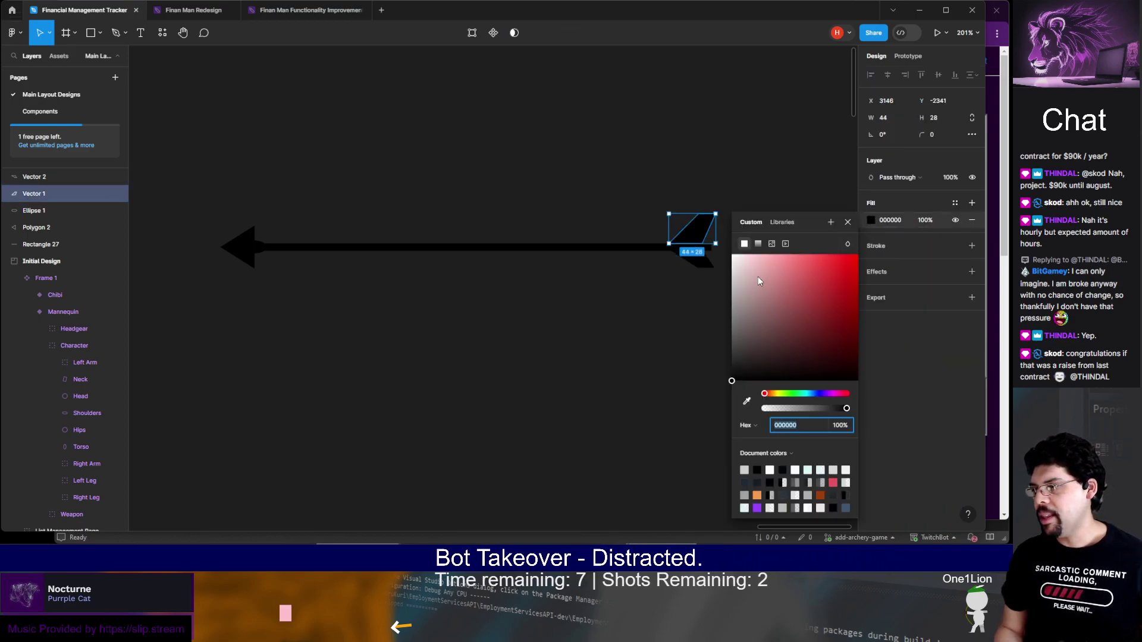
pyautogui.moveTo(759, 281); pyautogui.dragTo(704, 265)
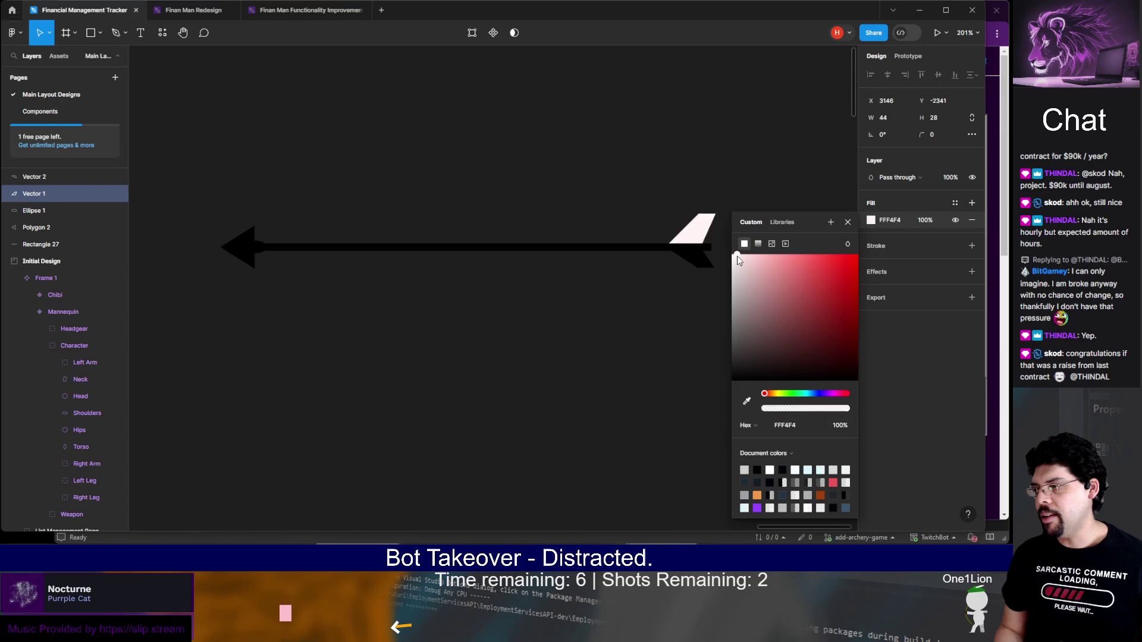
pyautogui.click(704, 265)
pyautogui.click(871, 220)
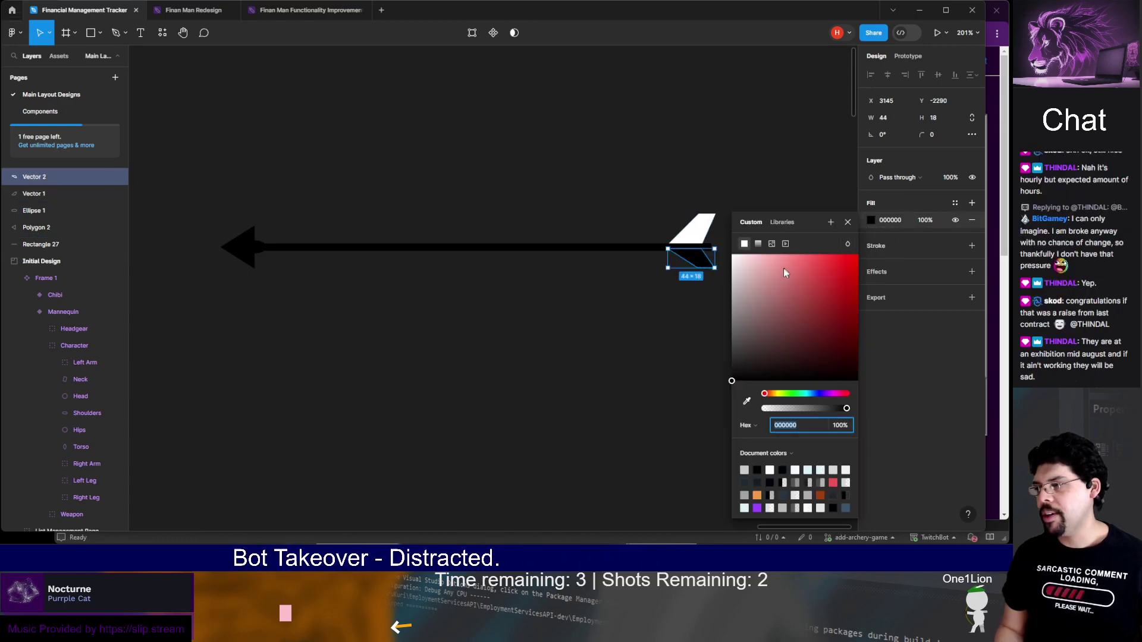
pyautogui.write('ffffff')
pyautogui.press('Return')
pyautogui.click(712, 319)
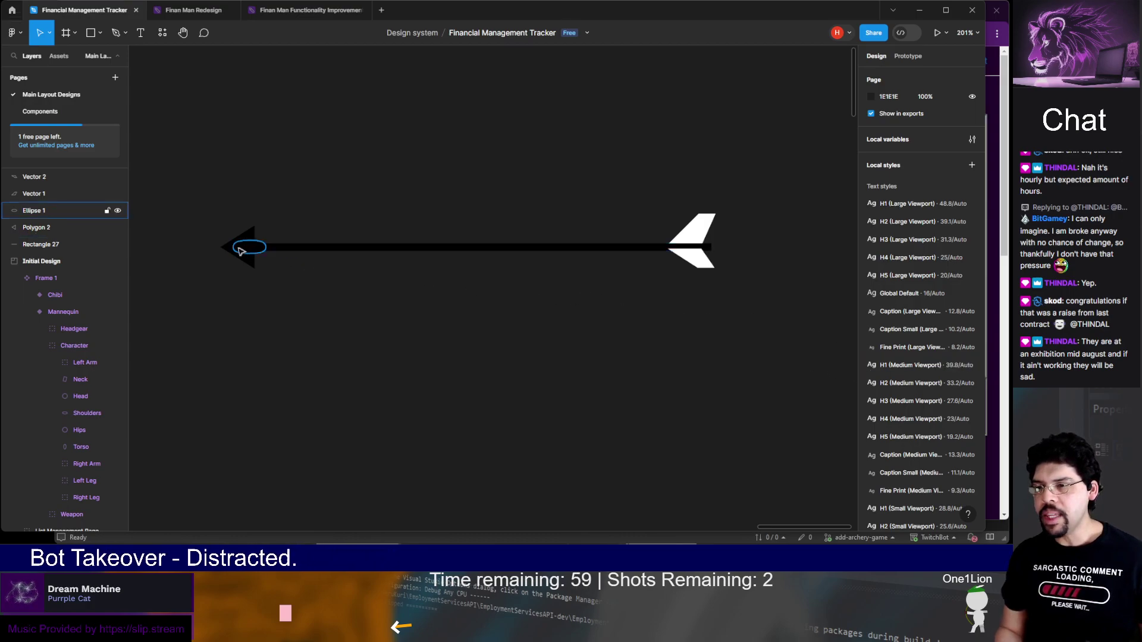
# Change the triangular arrowhead's fill to dark grey 313131
pyautogui.click(242, 251)
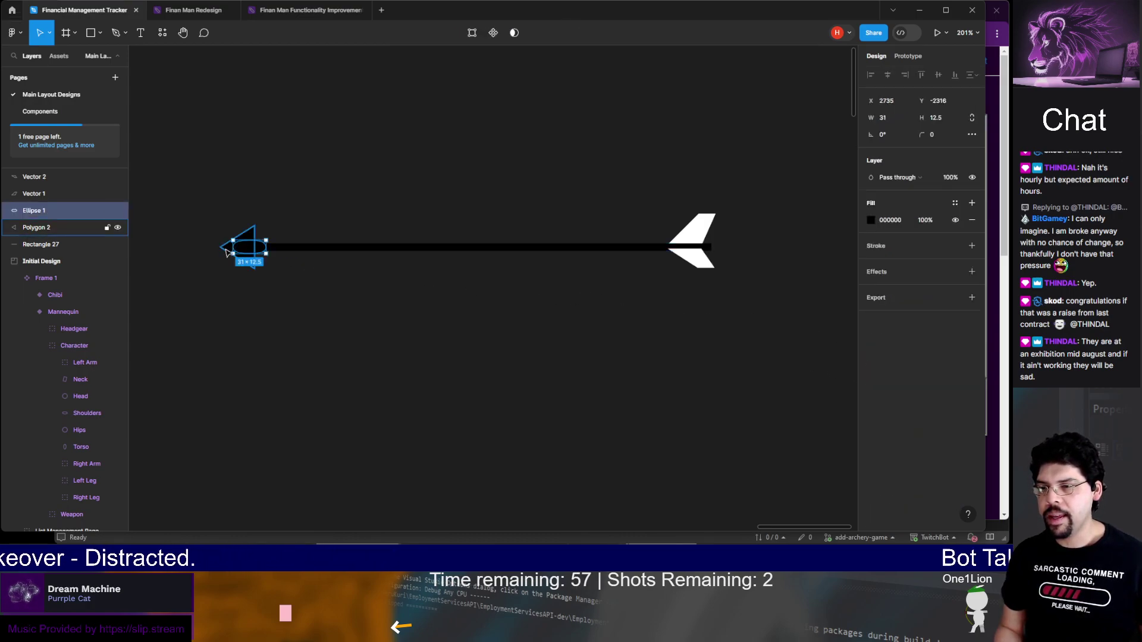
pyautogui.click(227, 247)
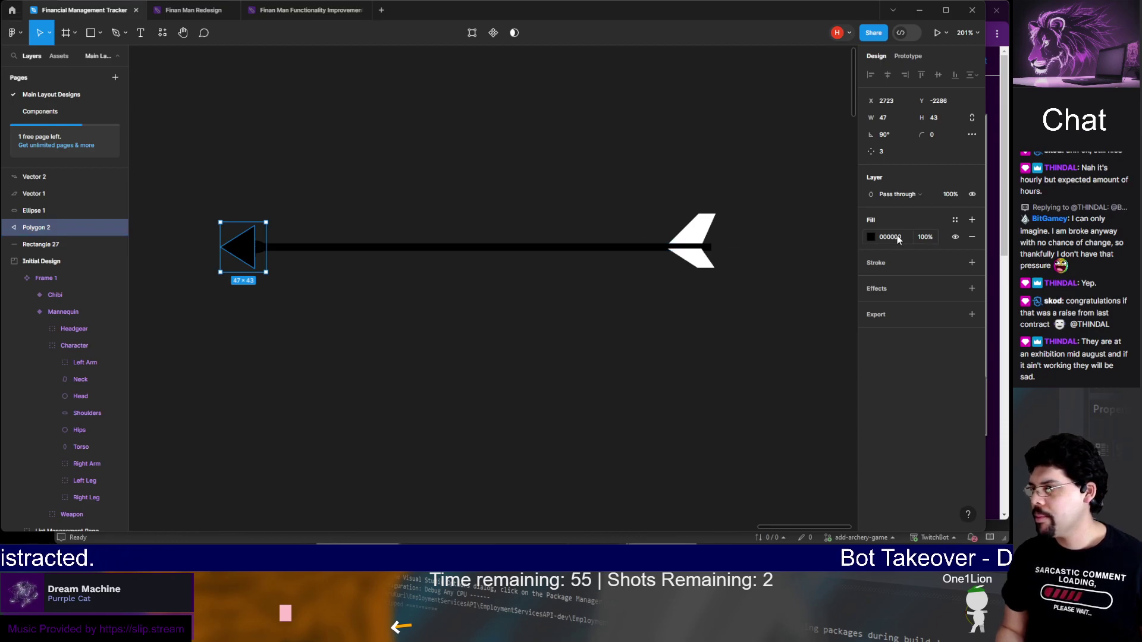
pyautogui.click(867, 238)
pyautogui.moveTo(831, 273); pyautogui.dragTo(694, 361)
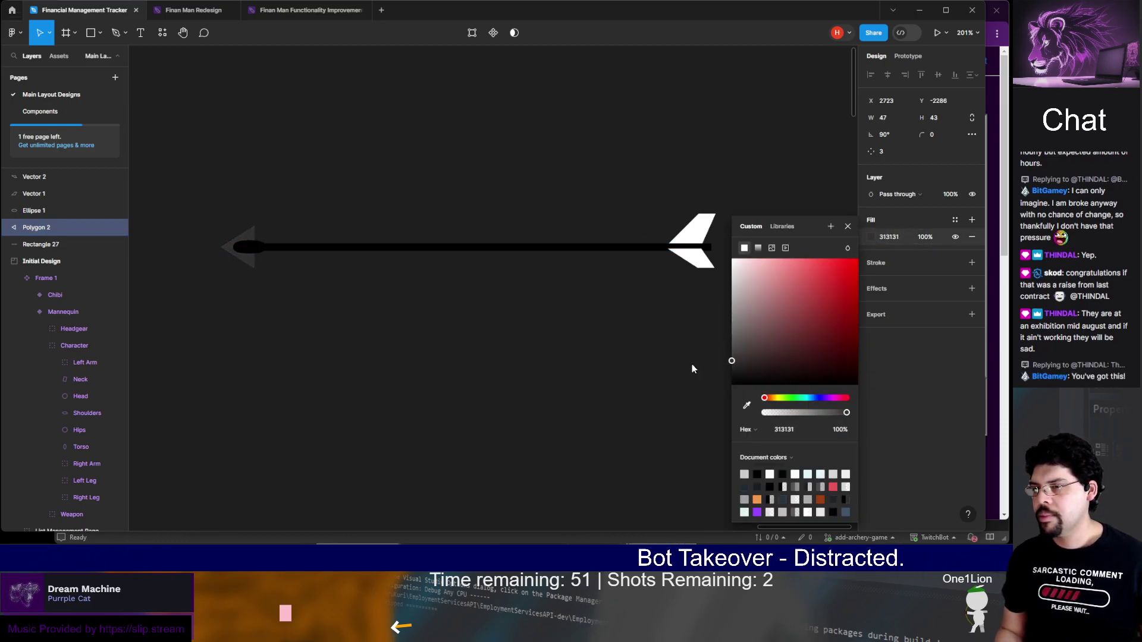
pyautogui.press('Escape')
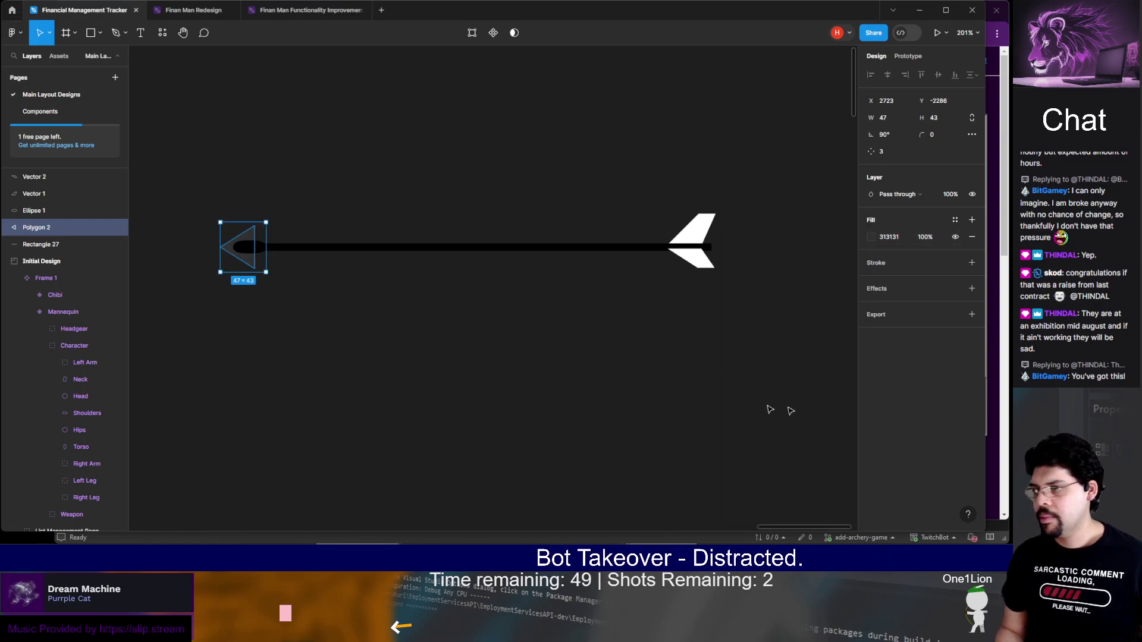
# Open the ellipse on the arrowhead for vector editing and view it close up
pyautogui.click(241, 252)
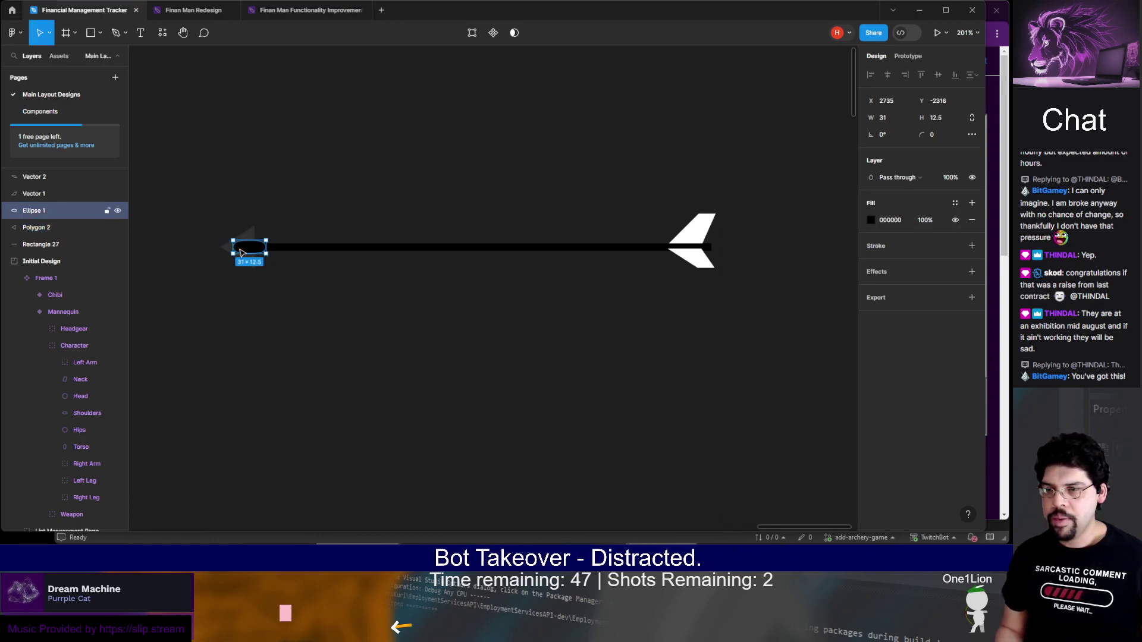
pyautogui.doubleClick(246, 248)
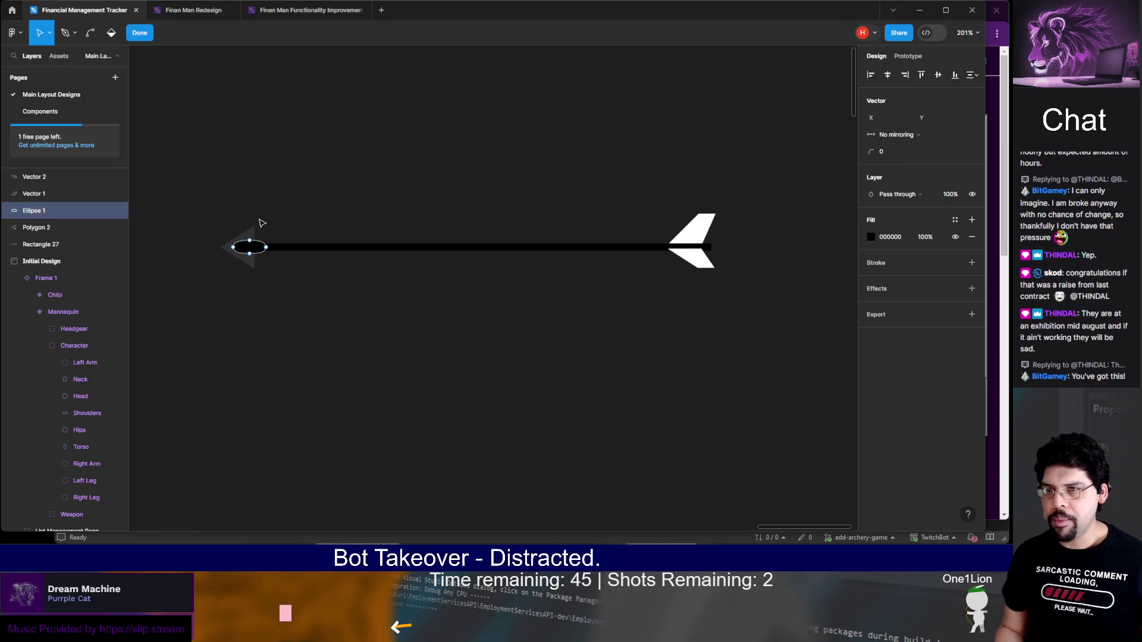
pyautogui.scroll(10, 249, 214)
pyautogui.moveTo(277, 278); pyautogui.dragTo(352, 80)
# Add two anchor points to the ellipse near its tip-side end, one on the upper and one on the lower curve
pyautogui.press('p')
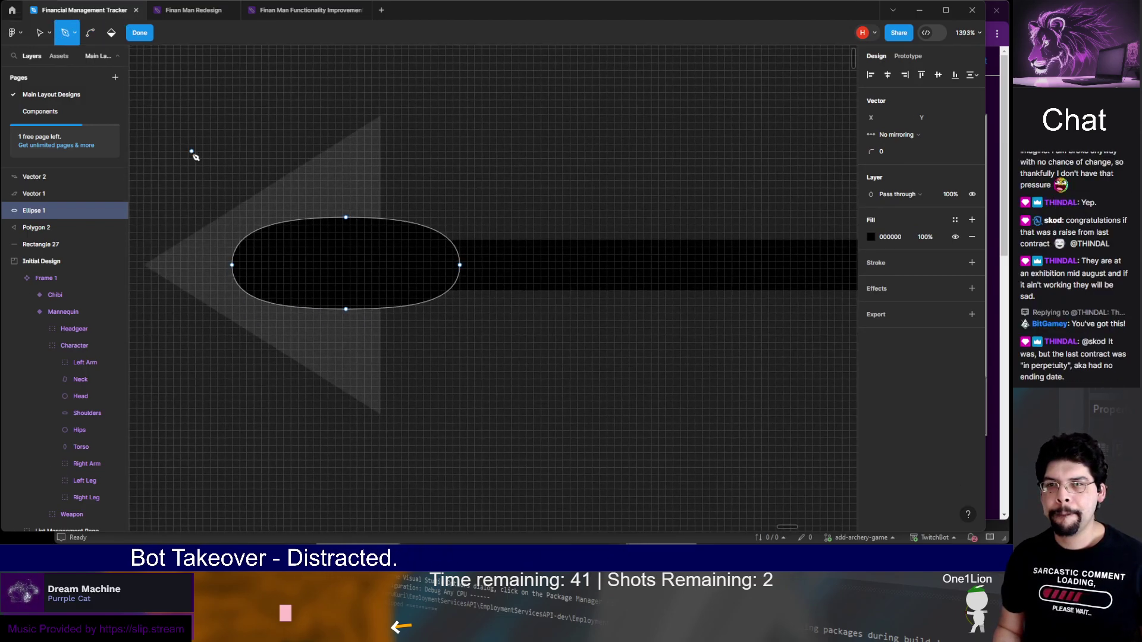
pyautogui.click(258, 230)
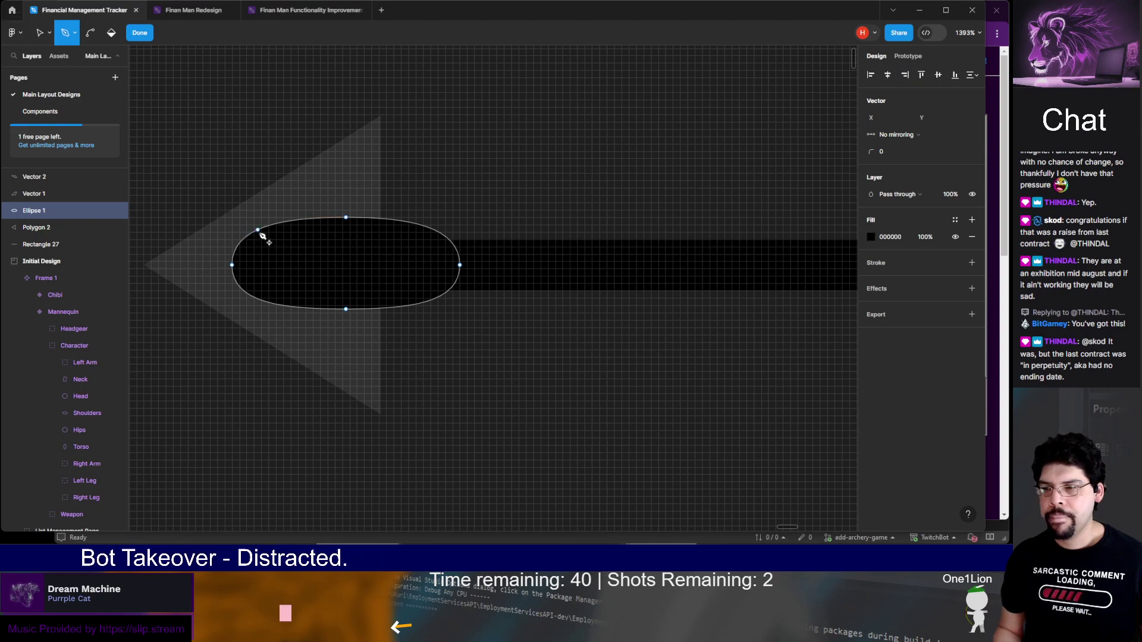
pyautogui.click(256, 298)
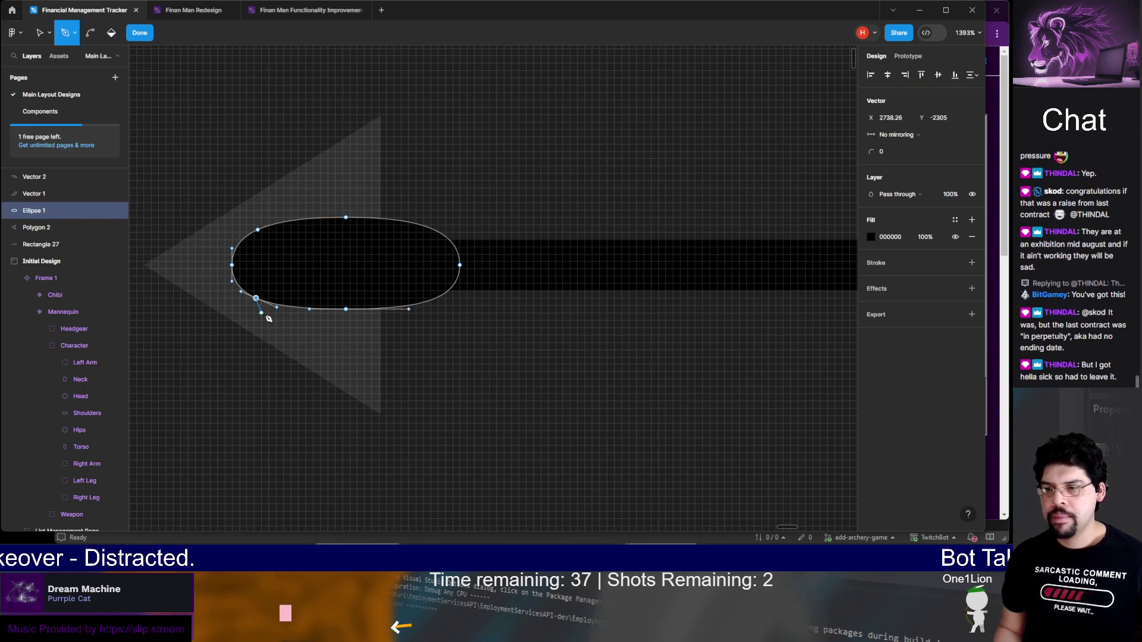
pyautogui.press('Escape')
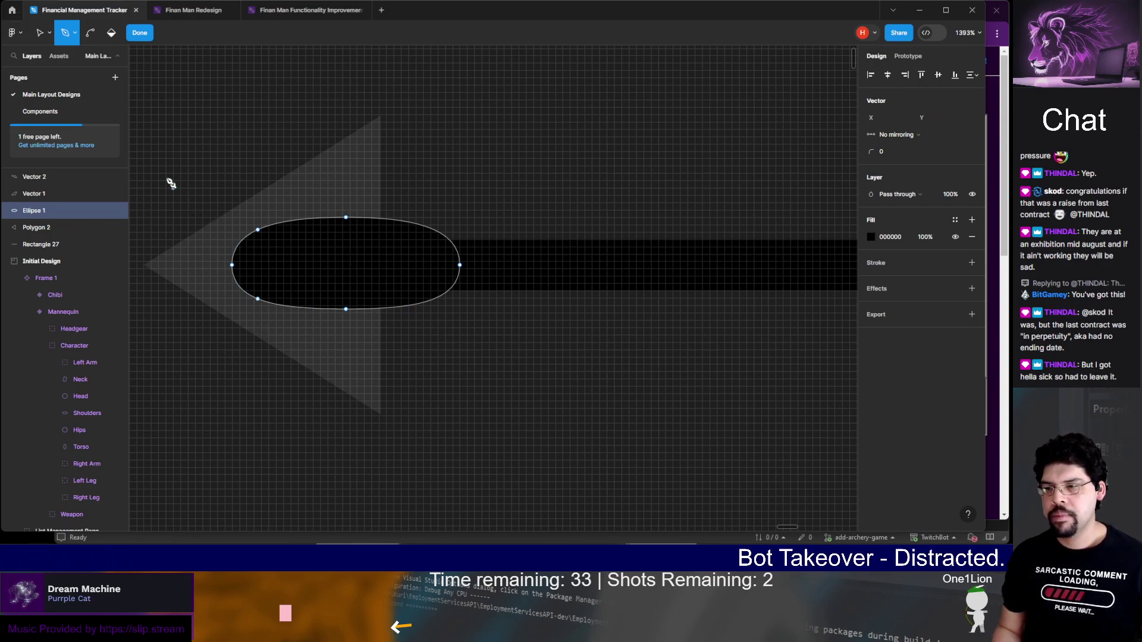
pyautogui.press('v')
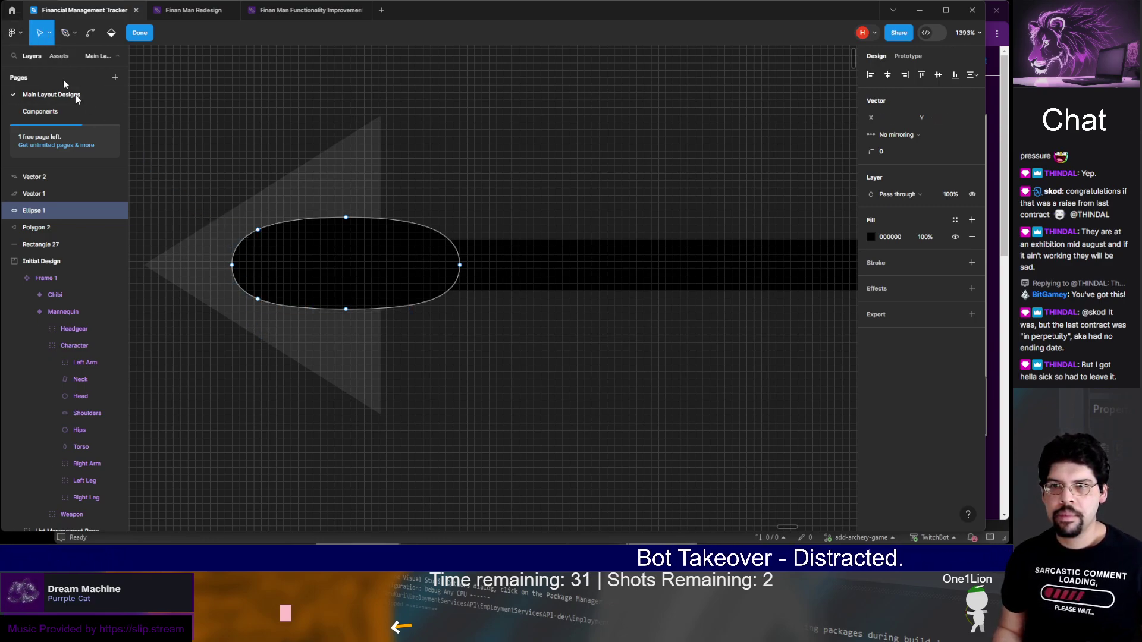
# Pull the ellipse's front anchor towards the arrow tip with angled handles, and shift the added upper anchor to about X 2738, Y -2313.79
pyautogui.click(257, 230)
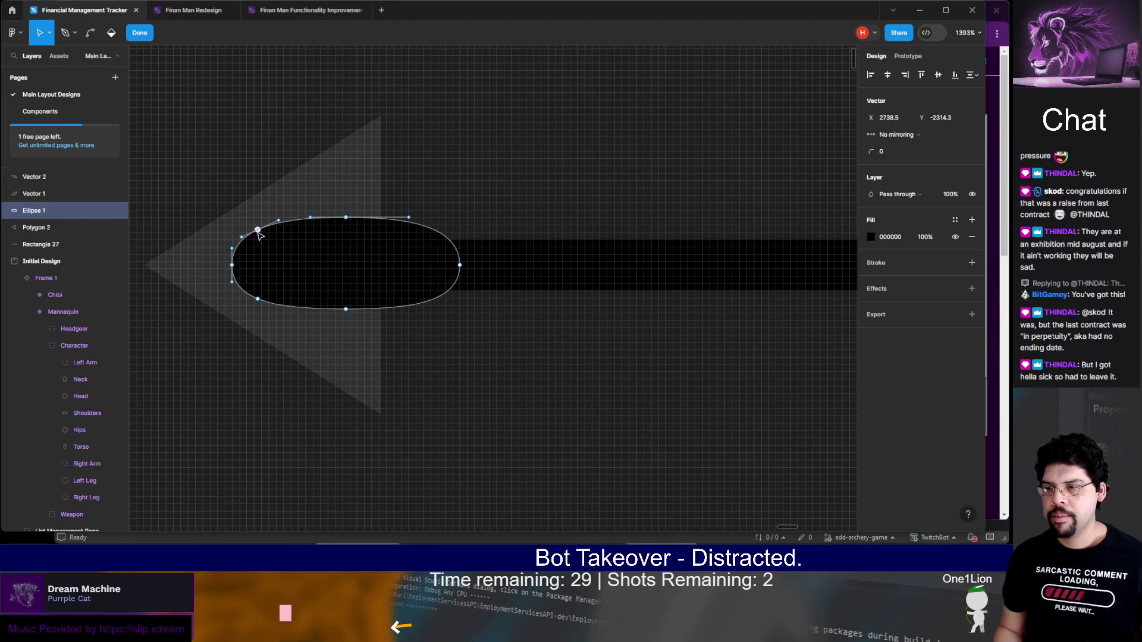
pyautogui.click(232, 265)
pyautogui.moveTo(232, 266)
pyautogui.mouseDown()
pyautogui.moveTo(221, 249)
pyautogui.moveTo(232, 239)
pyautogui.mouseUp()
pyautogui.moveTo(222, 281); pyautogui.dragTo(232, 292)
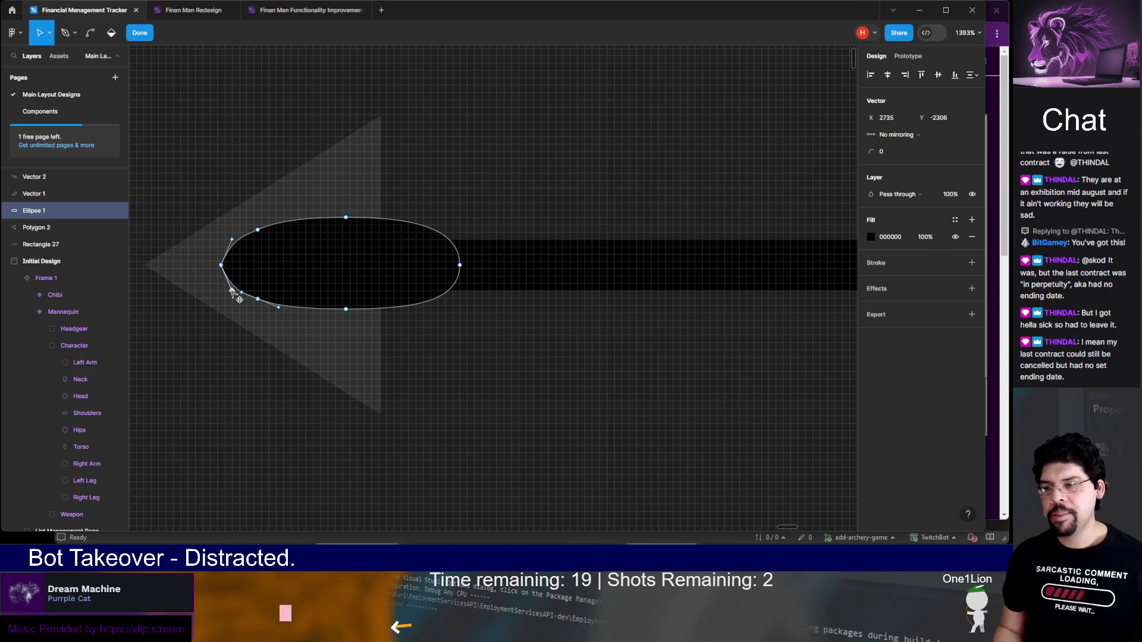
pyautogui.click(259, 230)
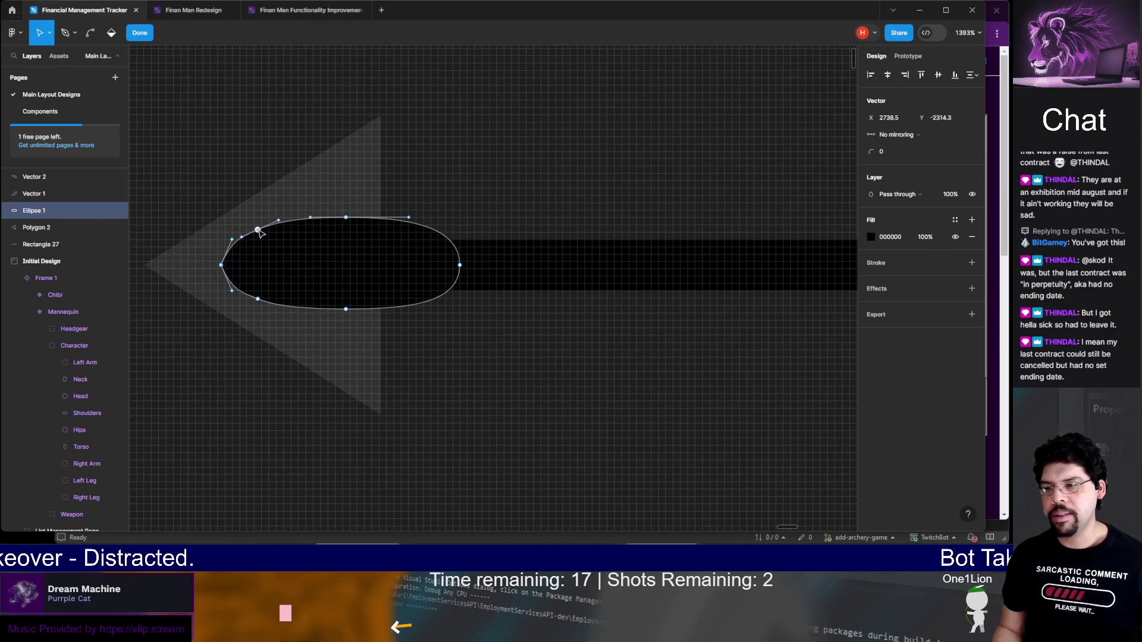
pyautogui.moveTo(258, 232)
pyautogui.mouseDown()
pyautogui.moveTo(299, 221)
pyautogui.moveTo(256, 236)
pyautogui.mouseUp()
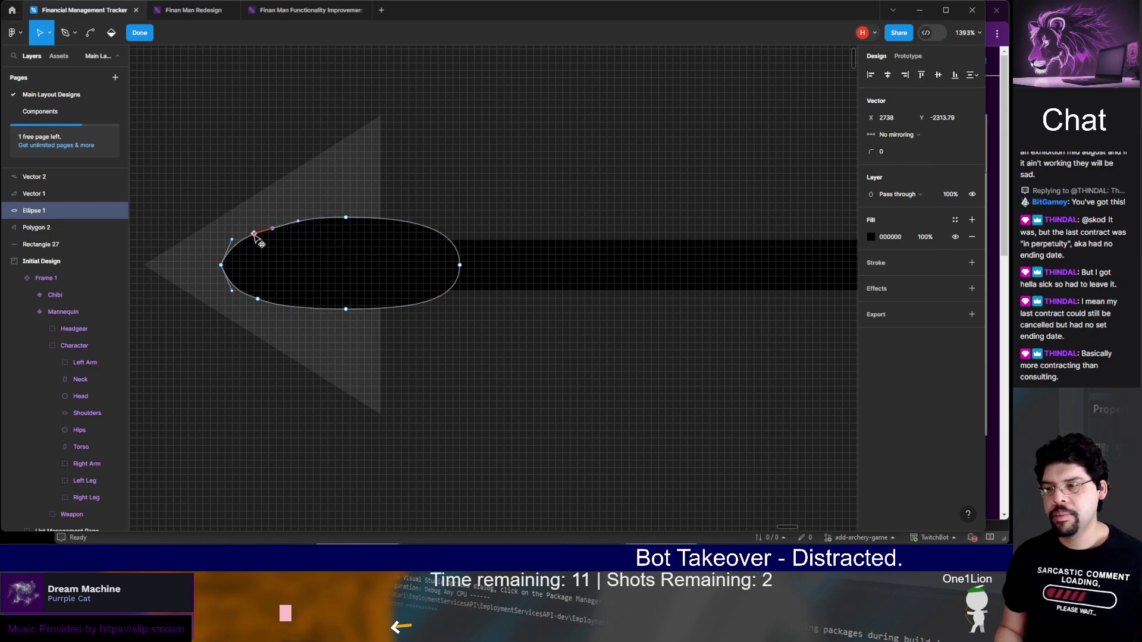
# Try deleting all of the ellipse's anchor points, and undo the deletion
pyautogui.click(277, 230)
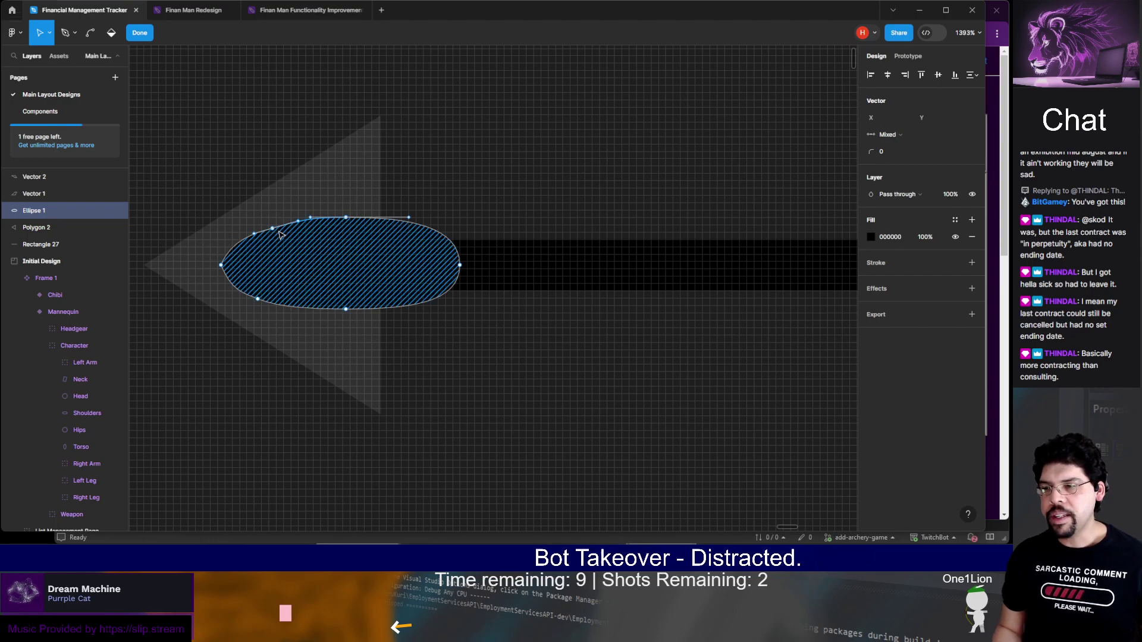
pyautogui.hotkey('ctrl', 'a')
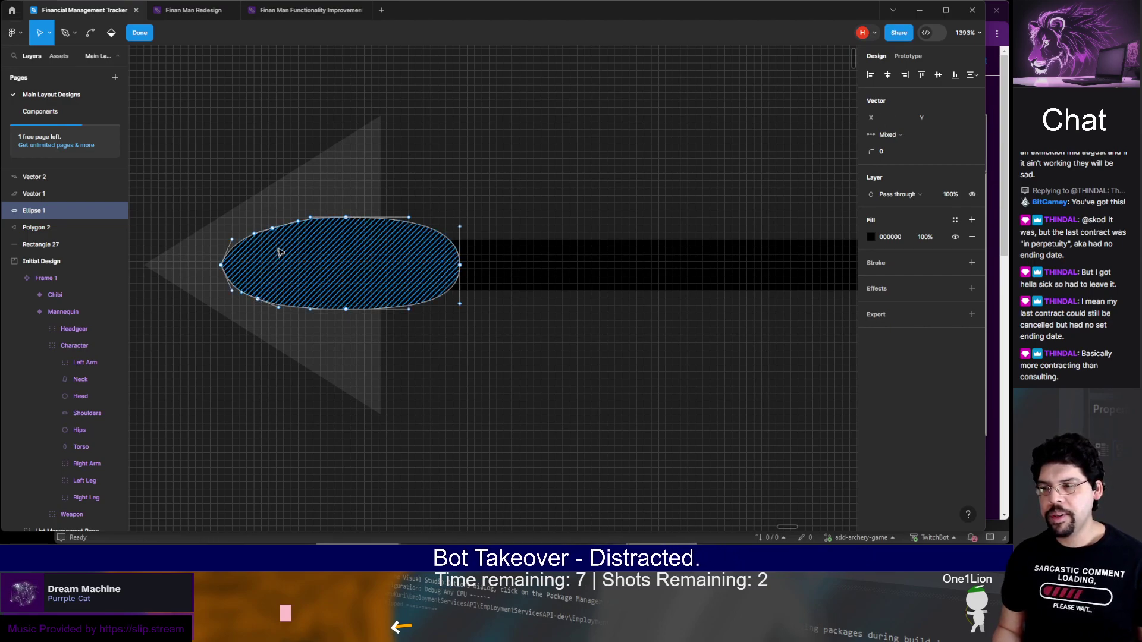
pyautogui.press('Delete')
pyautogui.hotkey('ctrl', 'z')
pyautogui.hotkey('ctrl', 'a')
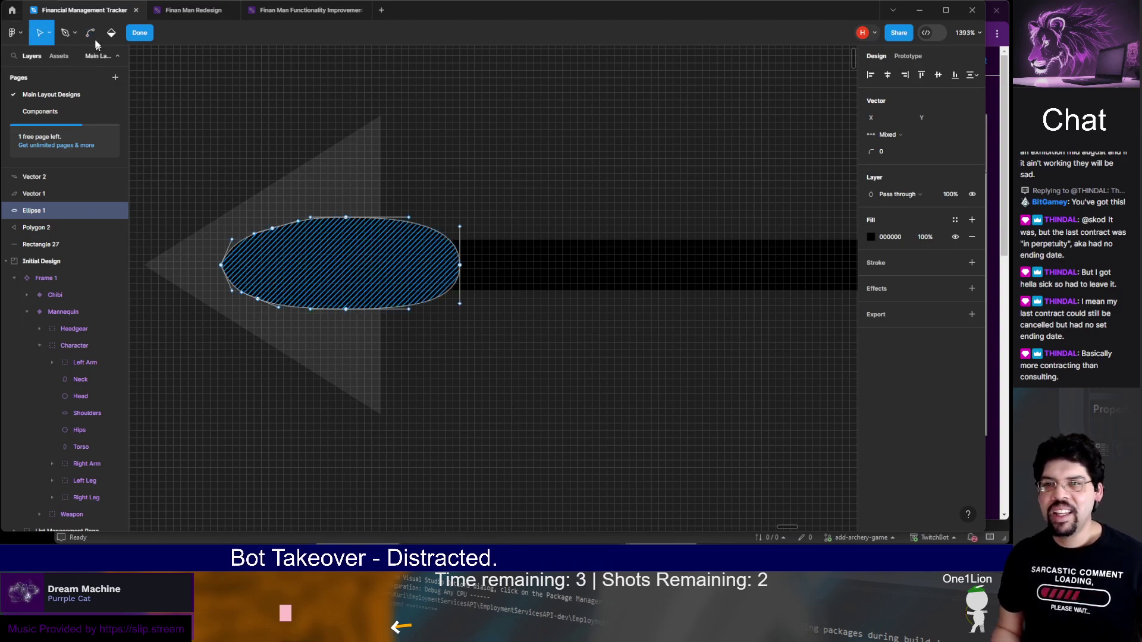
# Remove the extra anchor points from the ellipse's upper and lower curves with the Pen tool
pyautogui.click(75, 32)
pyautogui.click(60, 58)
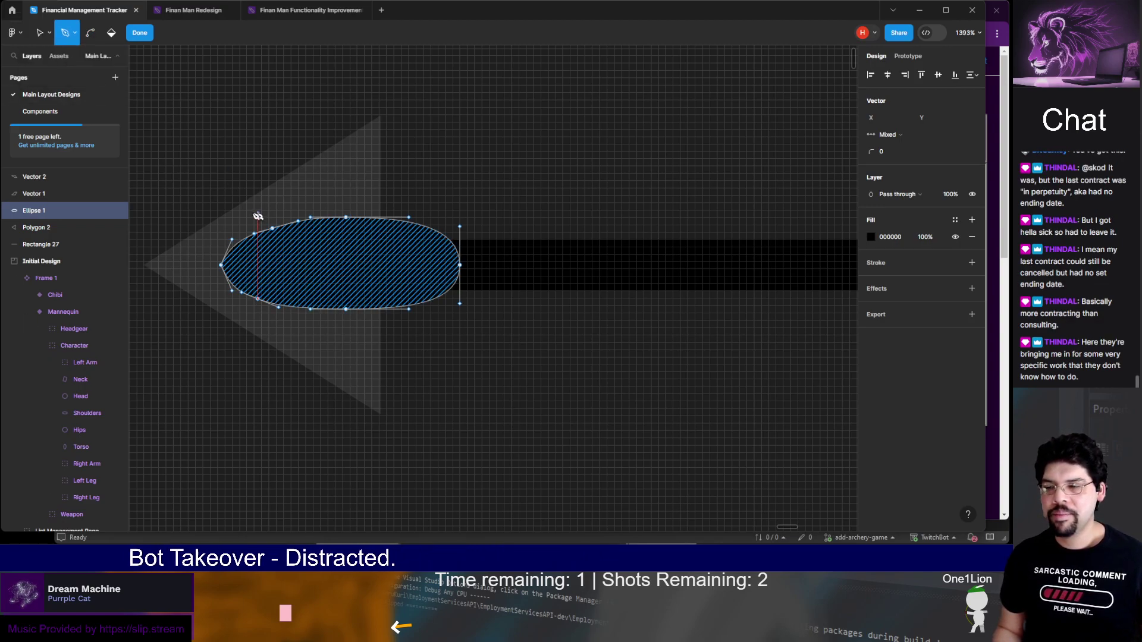
pyautogui.press('Escape')
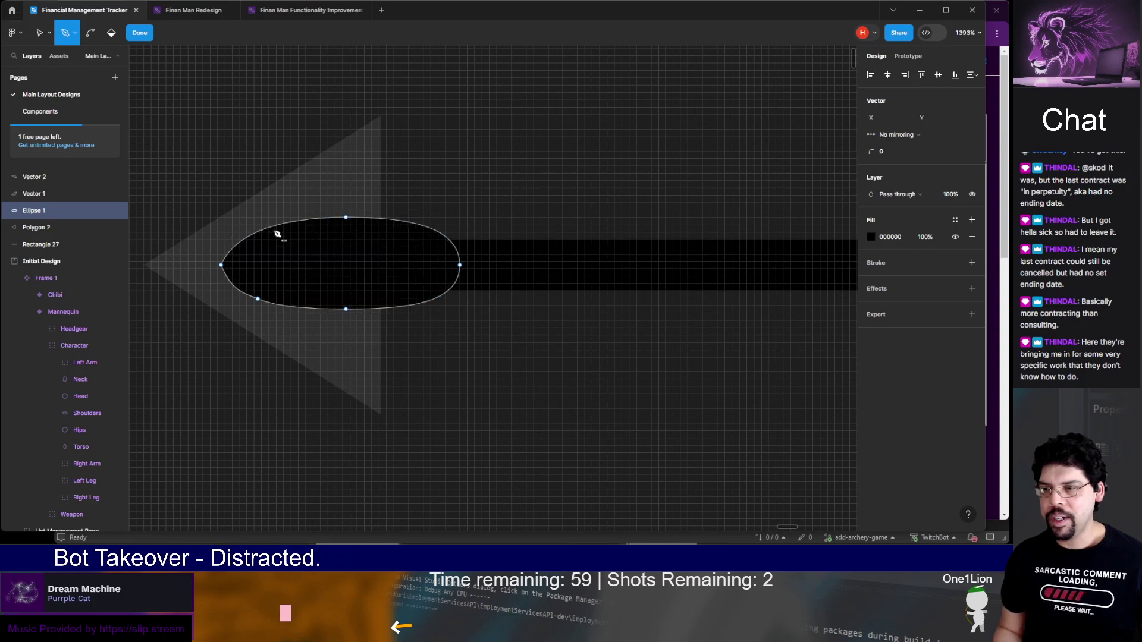
pyautogui.click(39, 37)
# Lower the upper anchor's front handle to X 2747, Y -2315.5, and angle both front-anchor handles back towards the shaft for a sharper point
pyautogui.click(346, 217)
pyautogui.moveTo(313, 220)
pyautogui.mouseDown()
pyautogui.moveTo(275, 232)
pyautogui.moveTo(320, 221)
pyautogui.mouseUp()
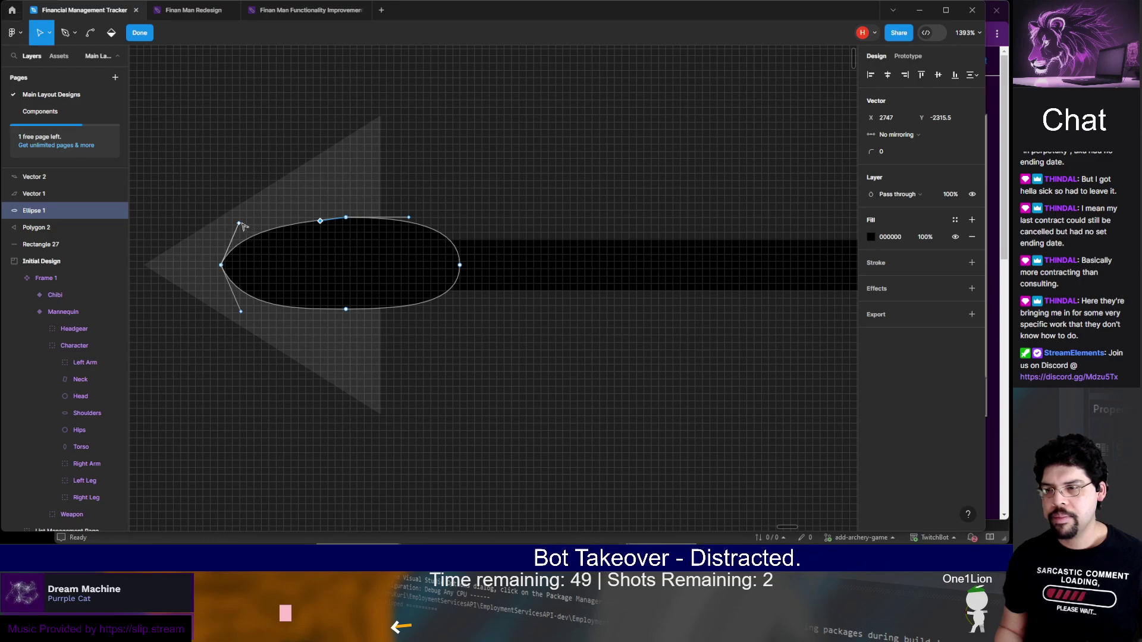
pyautogui.moveTo(239, 224); pyautogui.dragTo(263, 227)
pyautogui.moveTo(241, 312); pyautogui.dragTo(266, 314)
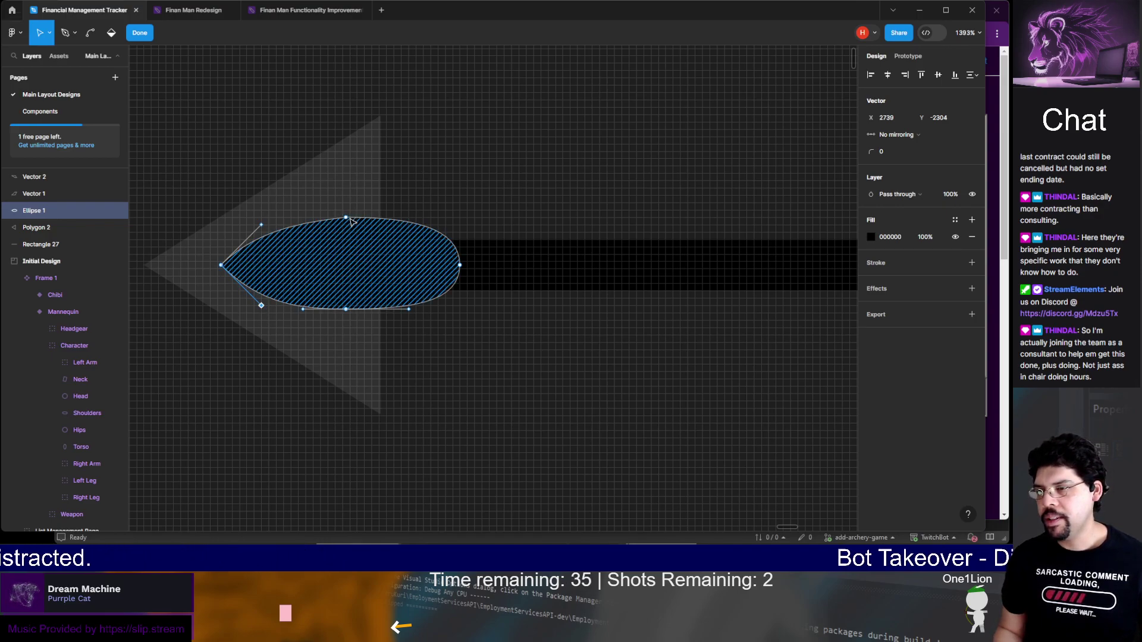
# Level the upper anchor's front handle at X 2746, Y -2316 and shorten the lower anchor's front handle to X 2748, Y -2303.5
pyautogui.click(346, 218)
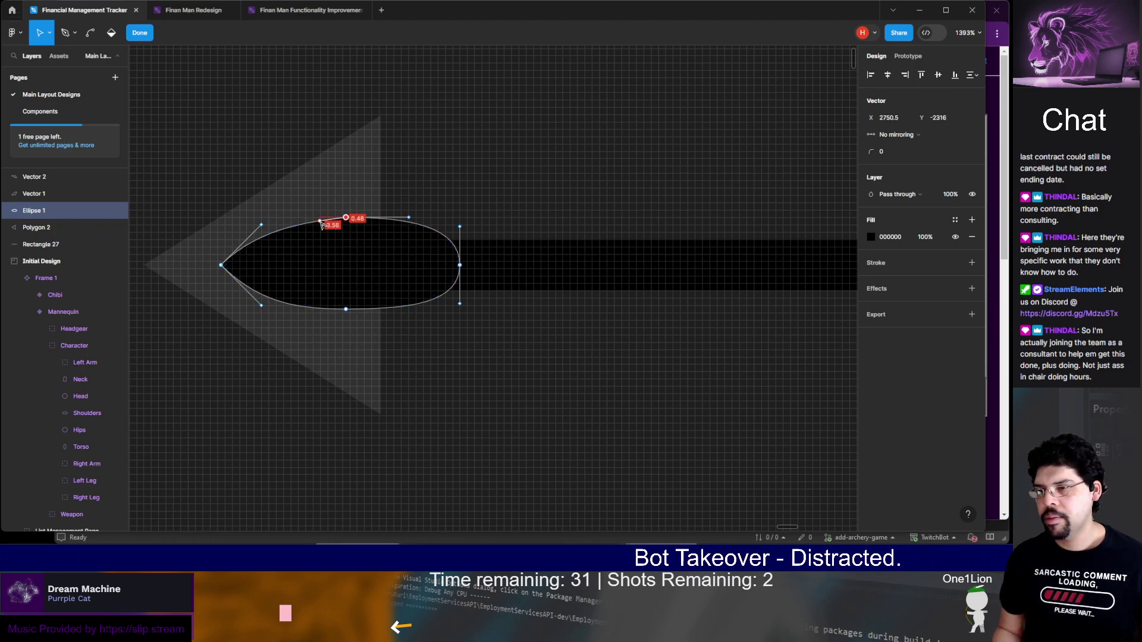
pyautogui.rightClick(321, 221)
pyautogui.moveTo(320, 222); pyautogui.dragTo(313, 218)
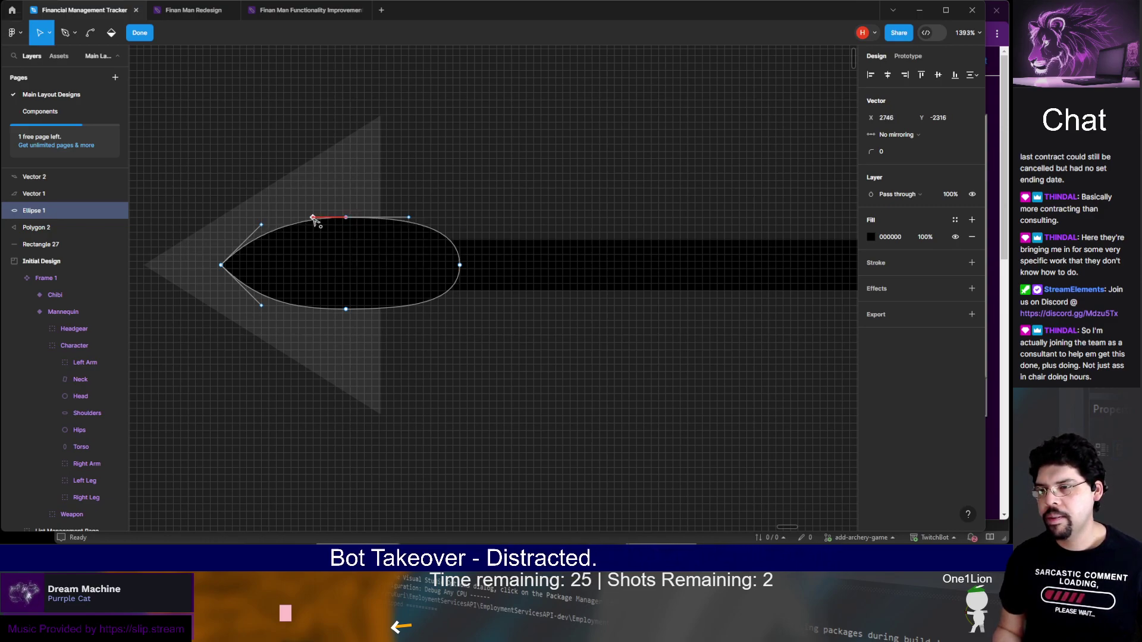
pyautogui.click(345, 310)
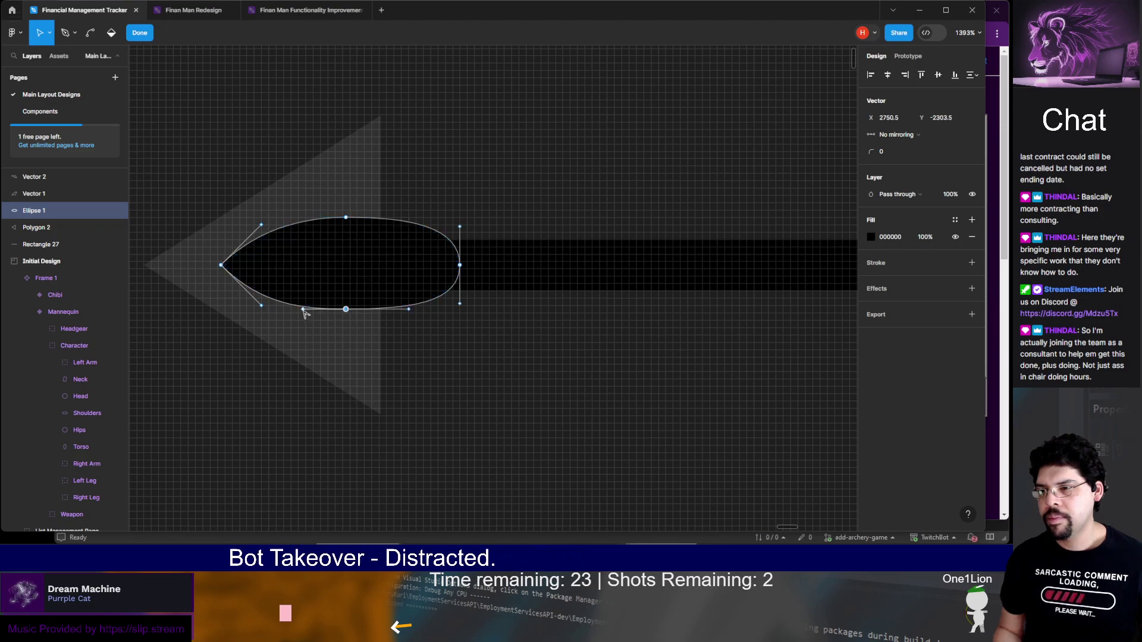
pyautogui.moveTo(304, 310); pyautogui.dragTo(327, 311)
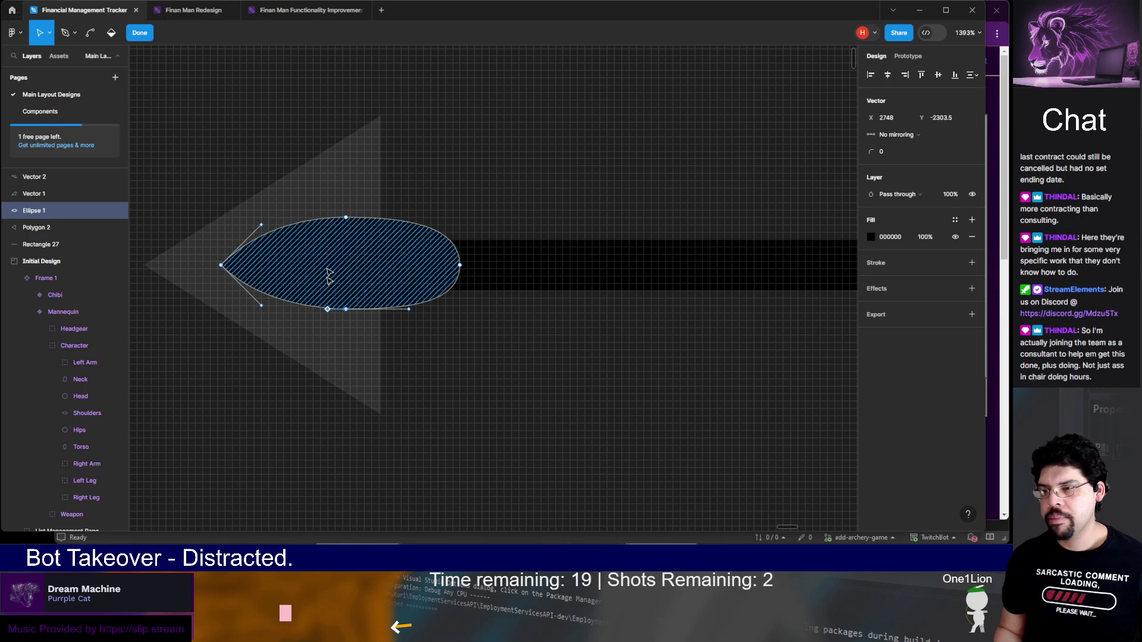
# Lengthen the lower anchor's front handle to X 2746, Y -2303.5 so it mirrors the upper one
pyautogui.click(346, 217)
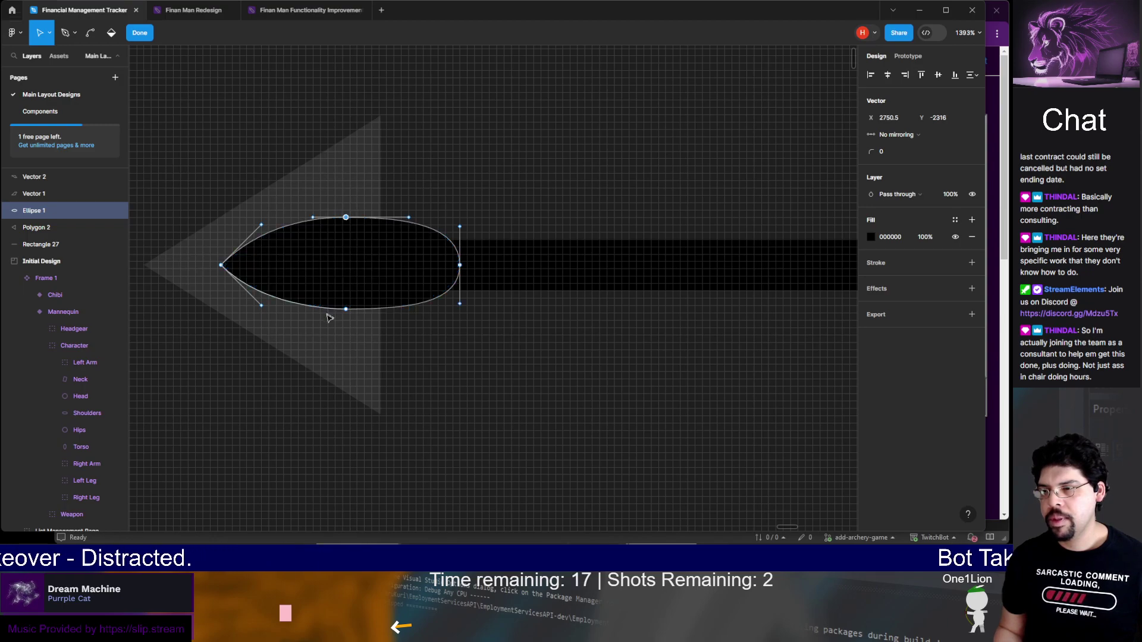
pyautogui.click(347, 311)
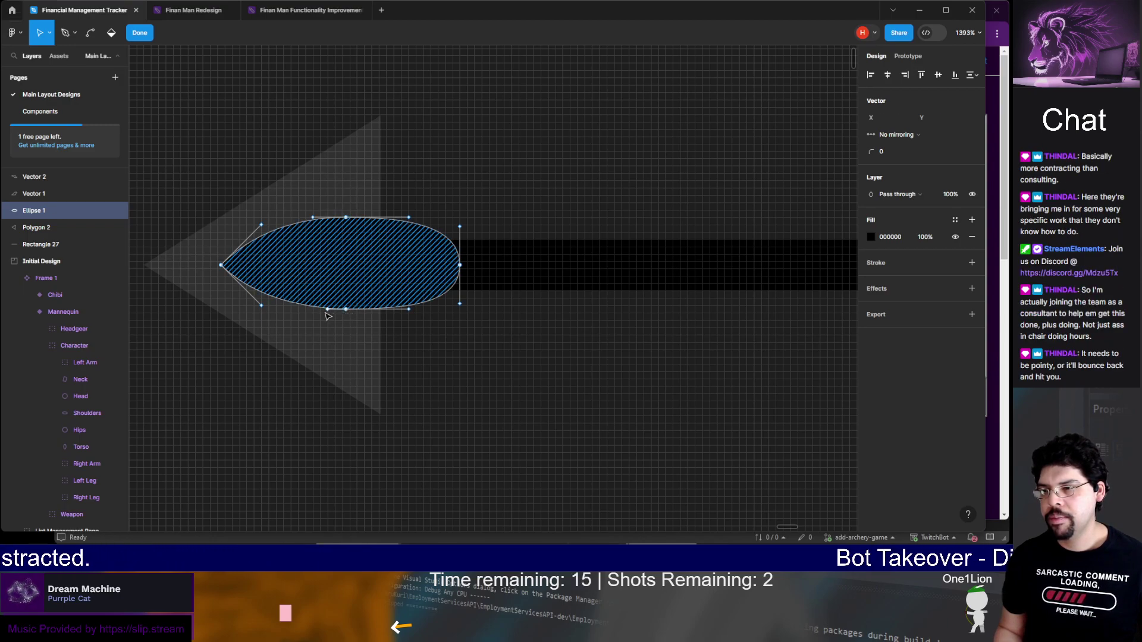
pyautogui.moveTo(328, 311); pyautogui.dragTo(315, 310)
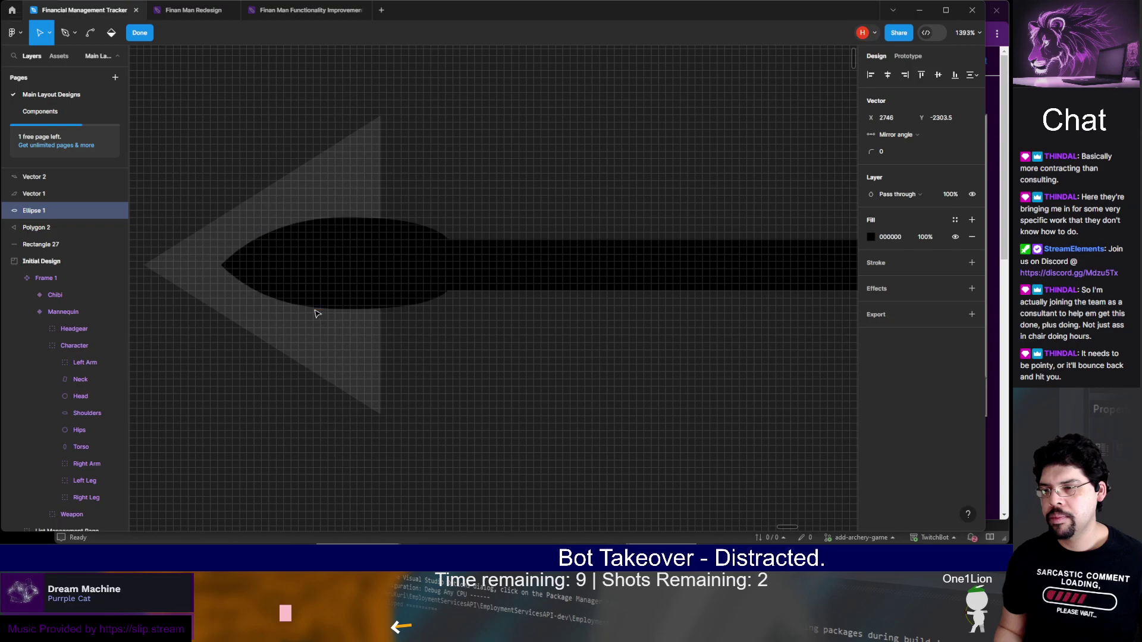
pyautogui.click(352, 309)
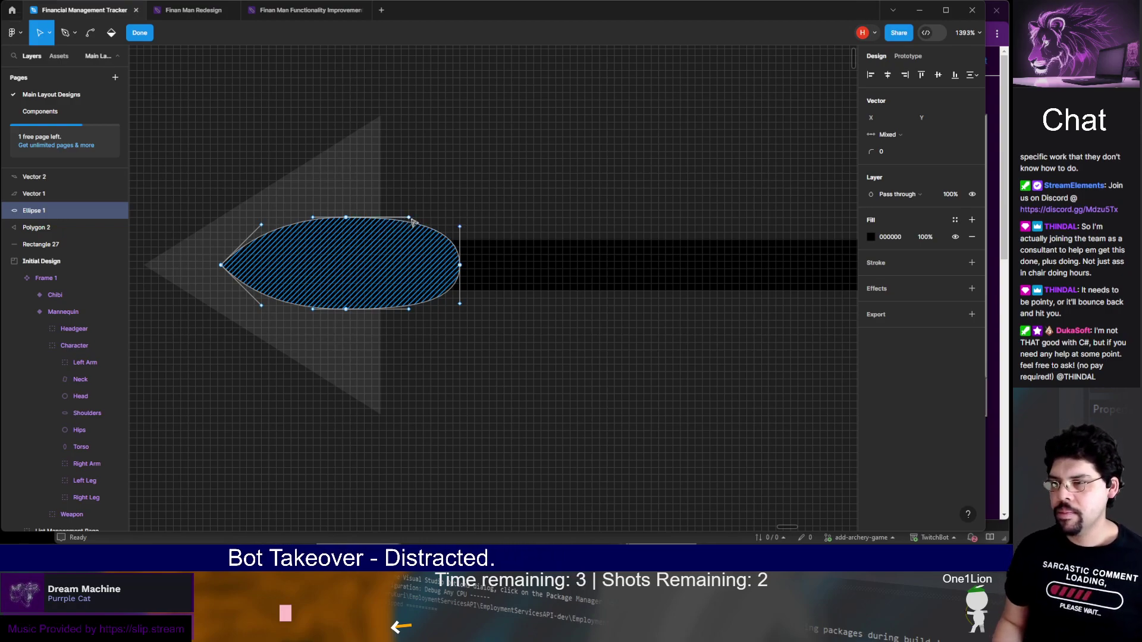
# Angle the upper anchor's rear handle slightly downwards and move the collar's rear anchor forward to X 2762.5, Y -2309.5
pyautogui.moveTo(410, 220); pyautogui.dragTo(456, 237)
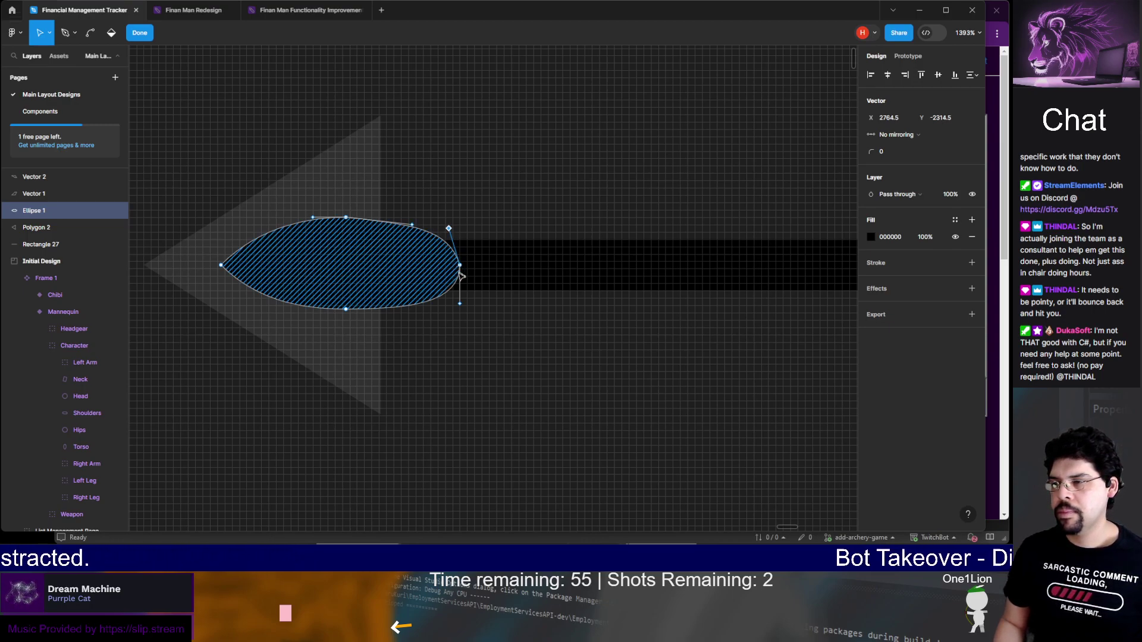
pyautogui.hotkey('ctrl', 'z')
pyautogui.moveTo(462, 268); pyautogui.dragTo(443, 274)
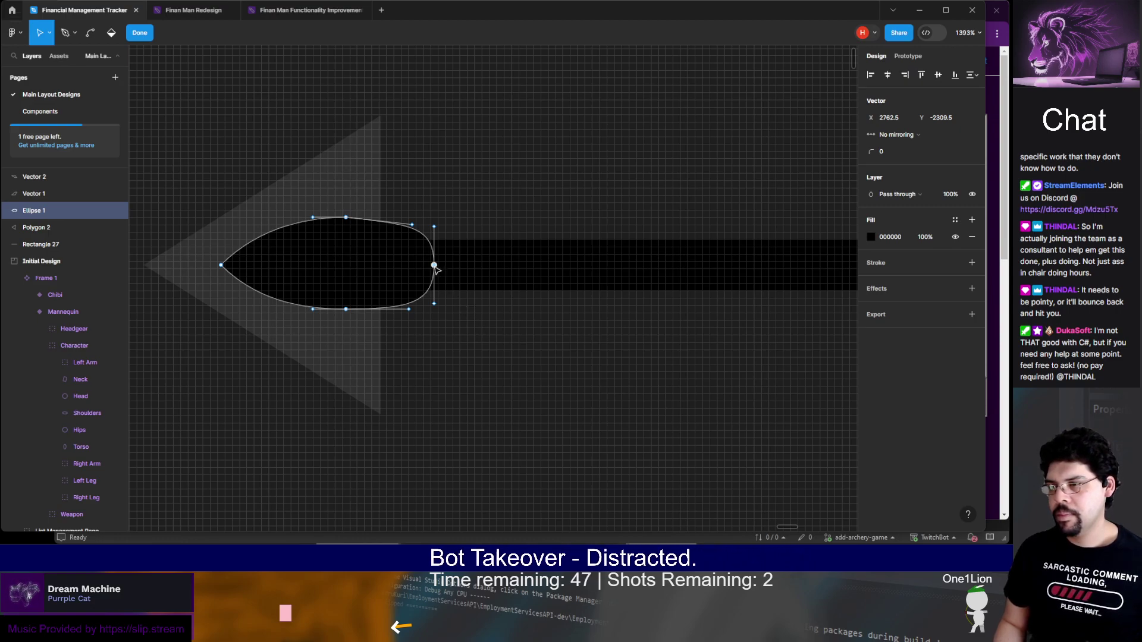
pyautogui.click(479, 327)
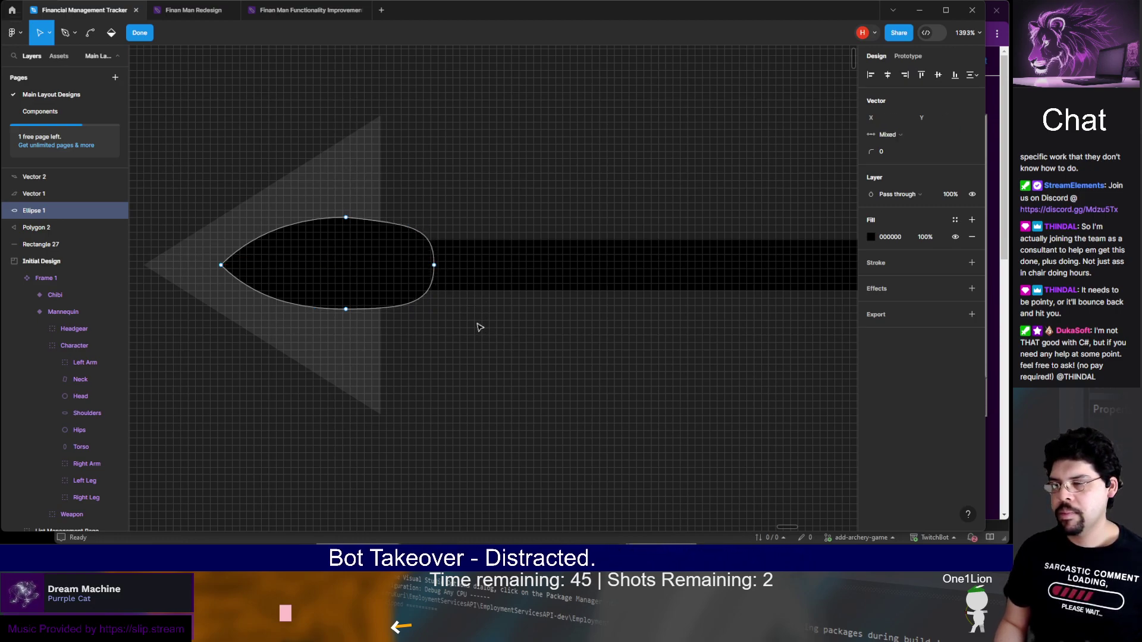
# Change the collar's fill colour to the dark grey 211F1F
pyautogui.scroll(-2, 462, 309)
pyautogui.scroll(-4, 462, 307)
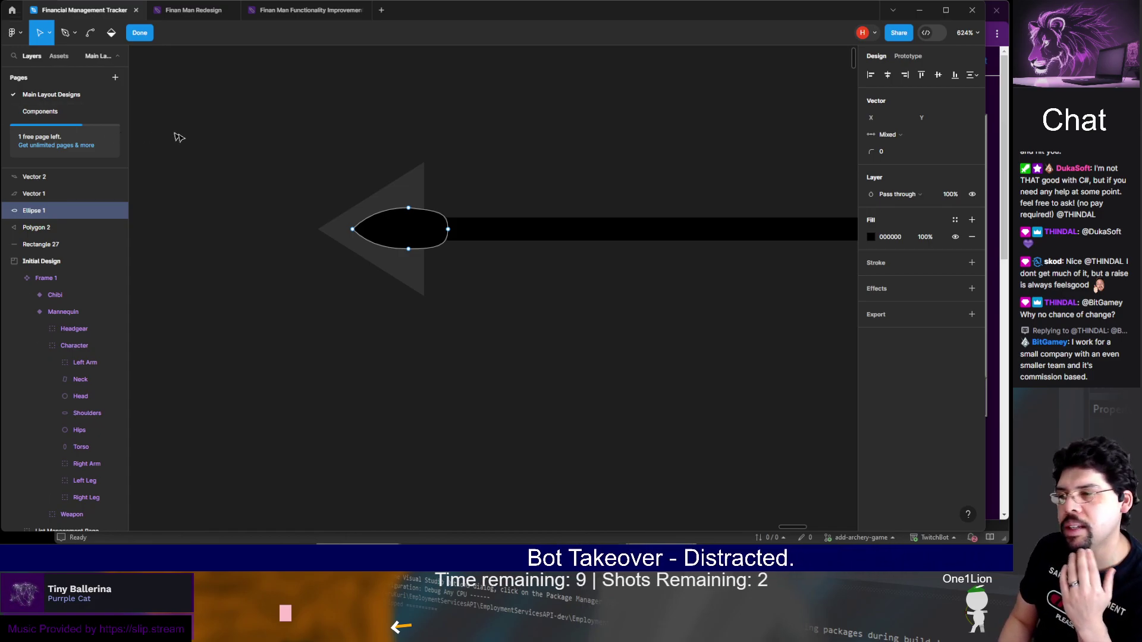
pyautogui.click(873, 237)
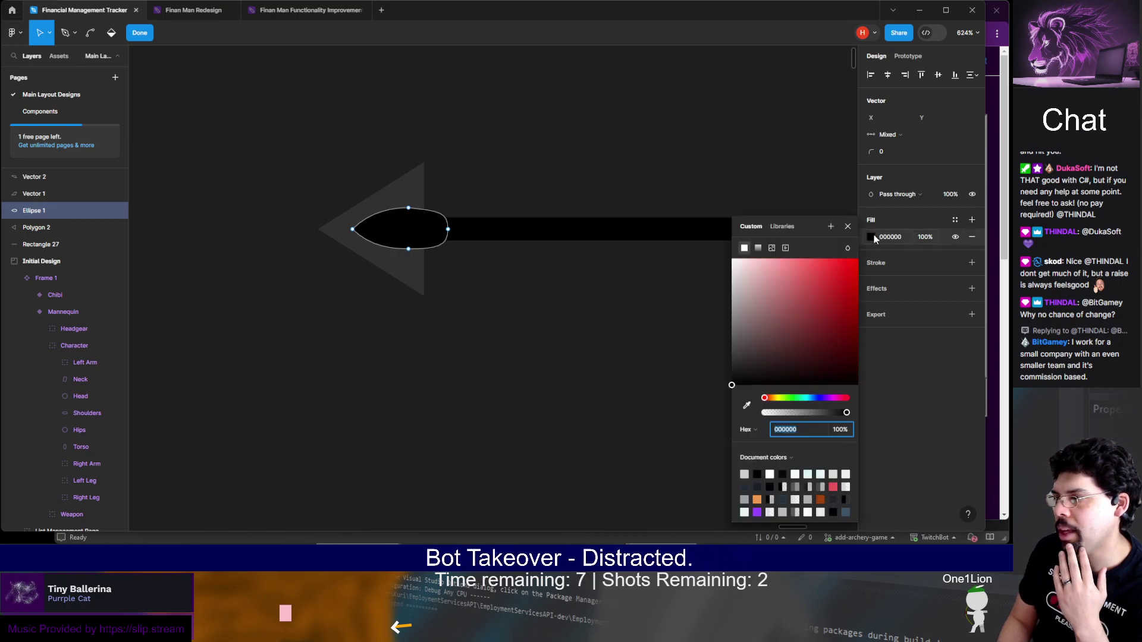
pyautogui.moveTo(815, 293); pyautogui.dragTo(740, 369)
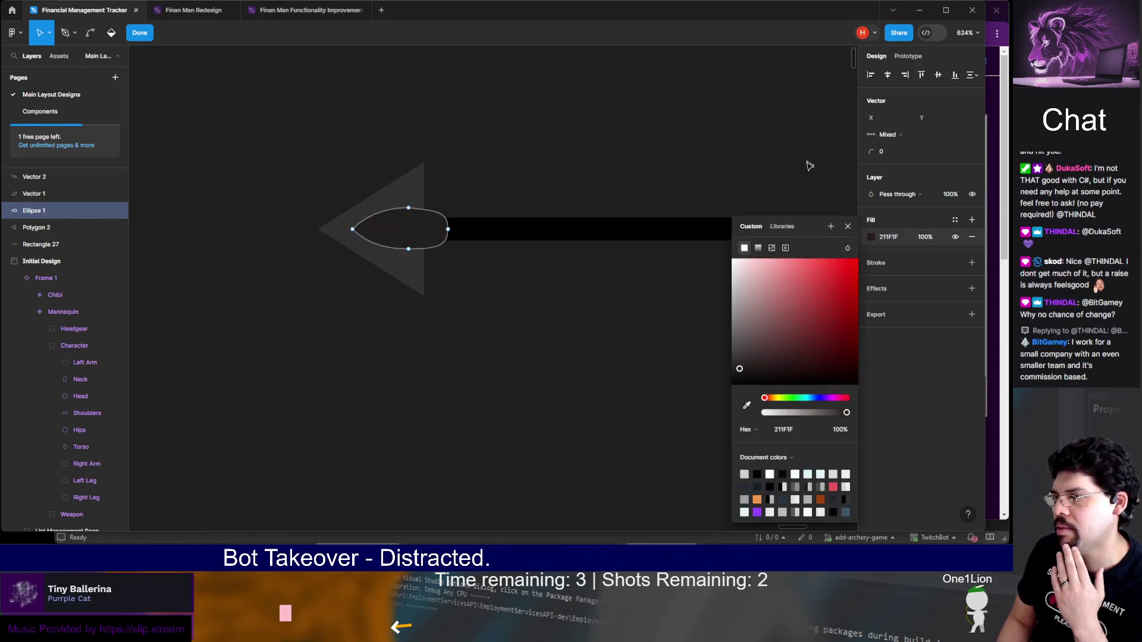
pyautogui.click(729, 293)
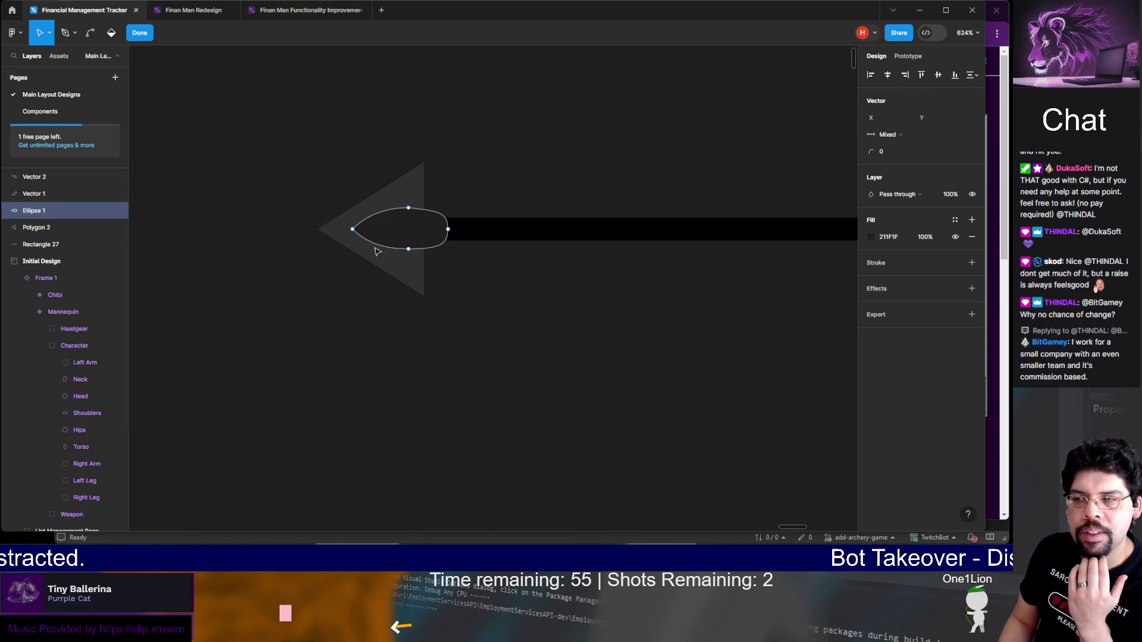
# Move the collar's front tip back towards the shaft to X 2738, Y -2309.5 and leave vector editing
pyautogui.moveTo(353, 231); pyautogui.dragTo(367, 231)
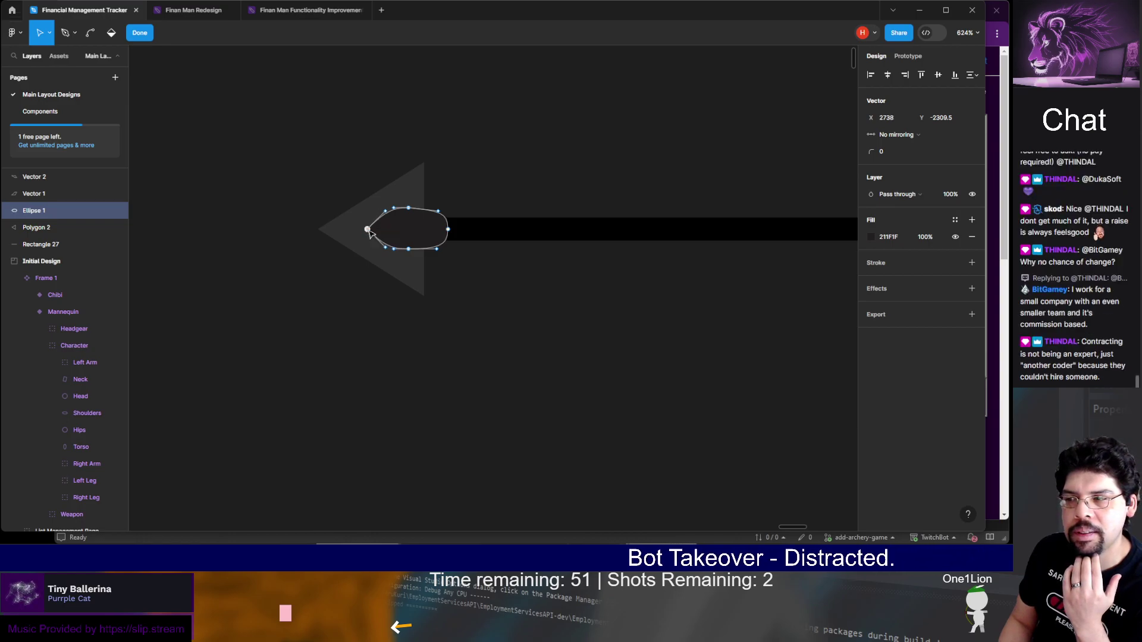
pyautogui.click(427, 351)
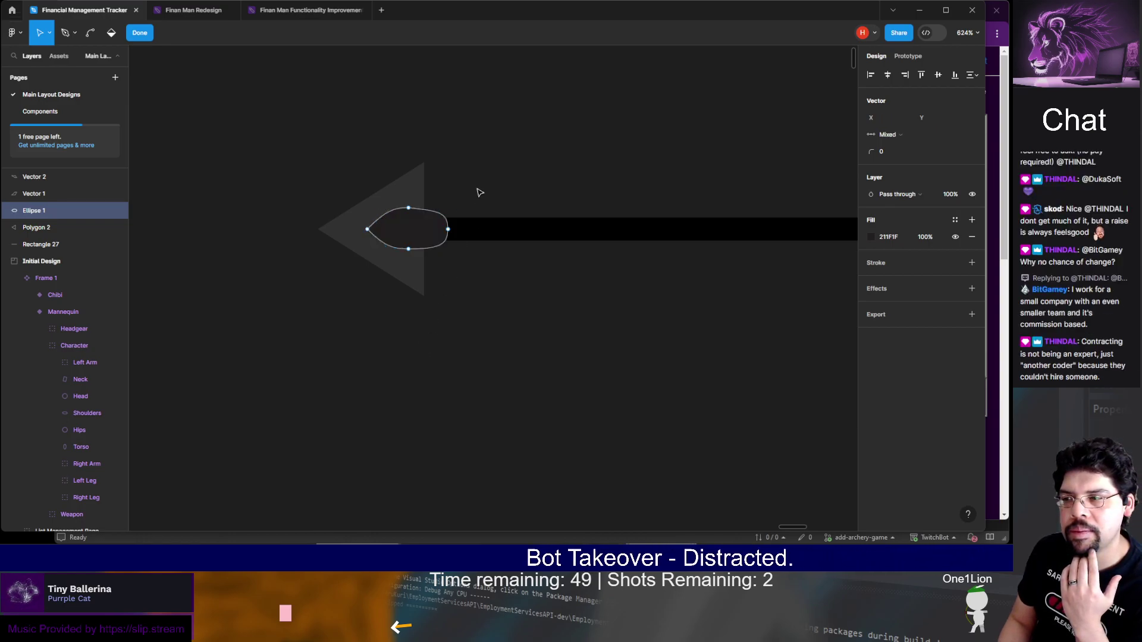
pyautogui.click(457, 195)
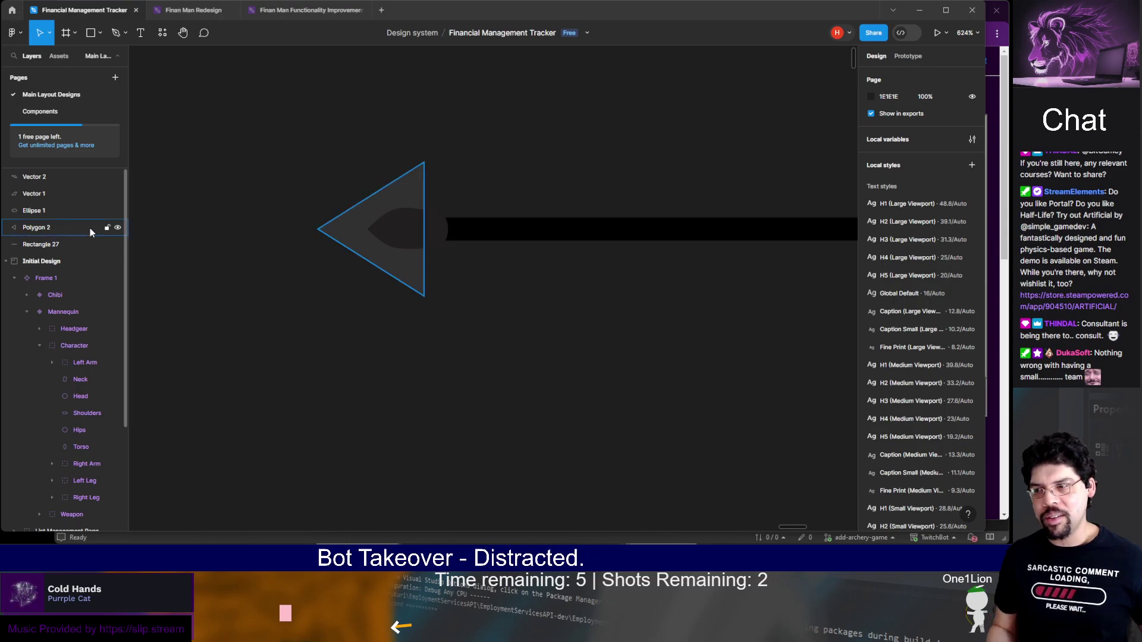
# Resize the collar ellipse to 25 × 12 with its upper edge at Y -2316
pyautogui.click(436, 221)
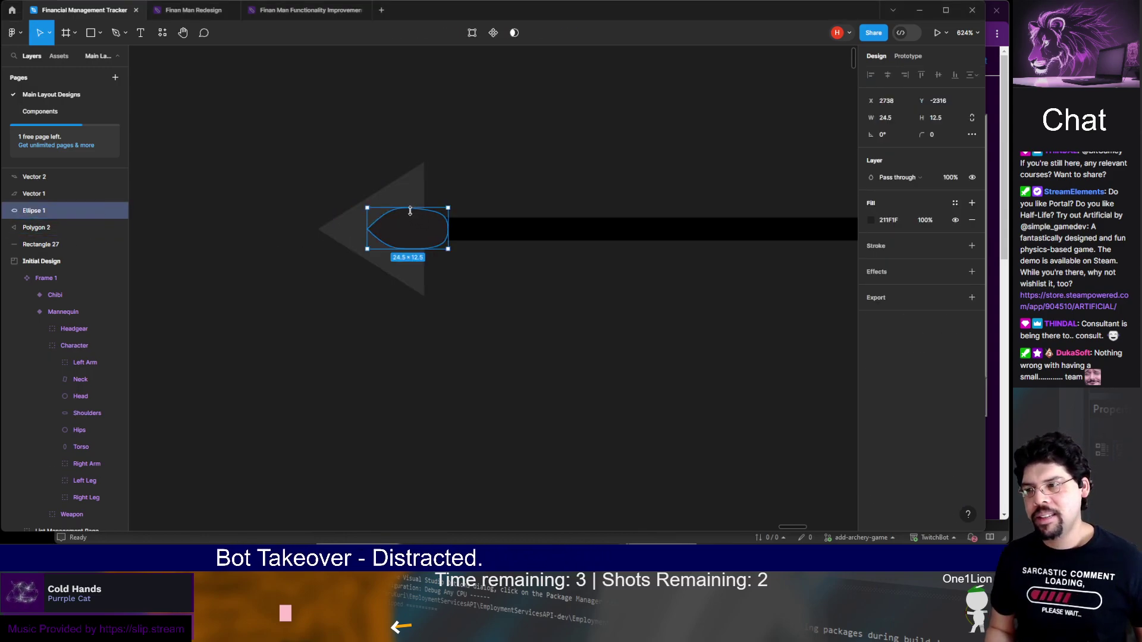
pyautogui.hotkey('ctrl', 'Up')
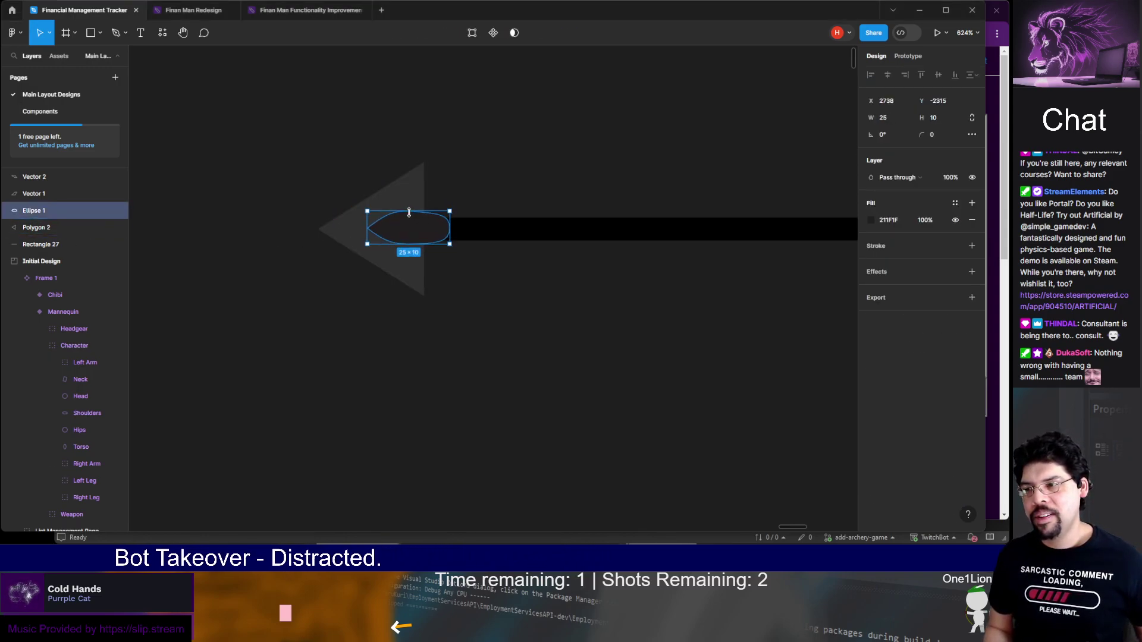
pyautogui.moveTo(409, 210); pyautogui.dragTo(409, 208)
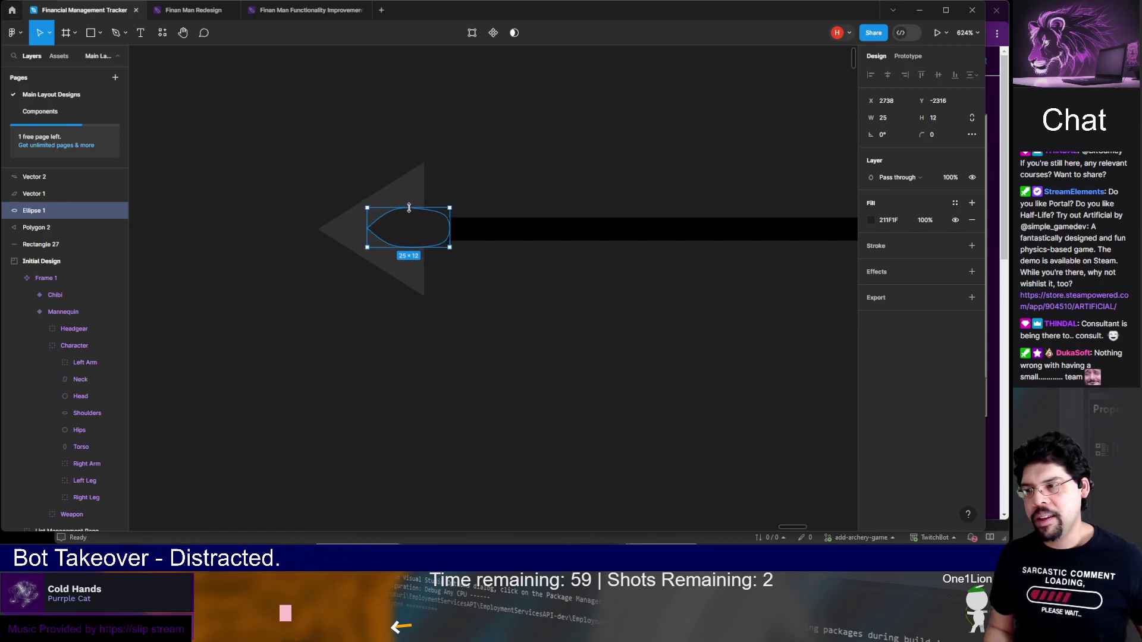
pyautogui.moveTo(447, 227); pyautogui.dragTo(450, 226)
# Move the collar's rear anchor forward to X 2761.5 and square its upper rear corner with the handle at X 2761.5, Y -2316
pyautogui.doubleClick(444, 235)
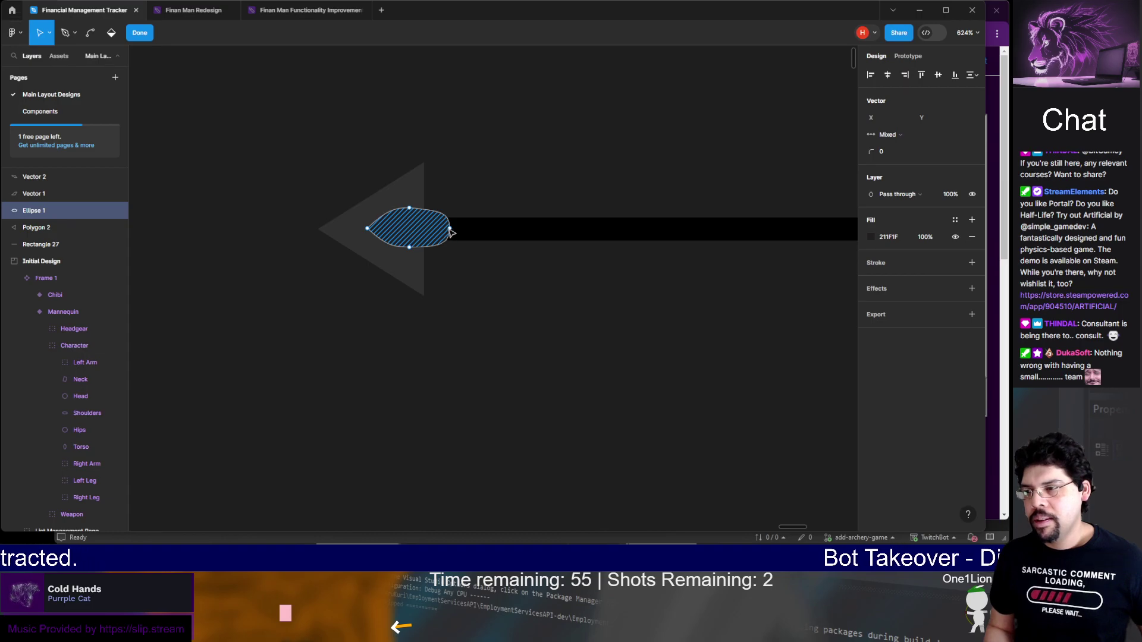
pyautogui.click(449, 229)
pyautogui.moveTo(449, 229); pyautogui.dragTo(446, 211)
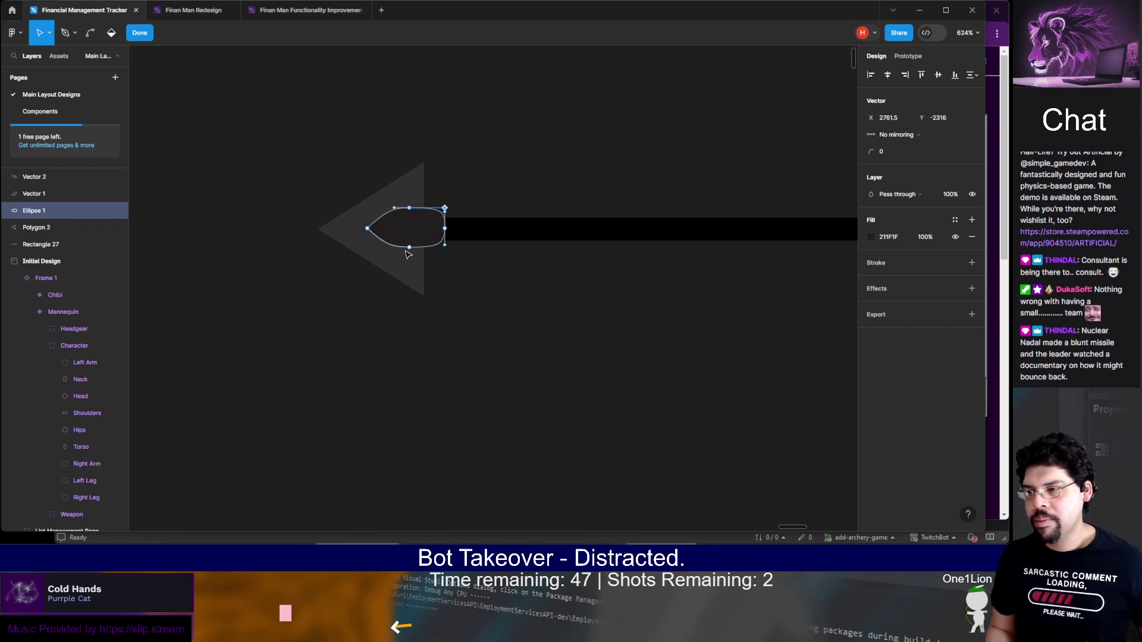
pyautogui.hotkey('ctrl', 'z')
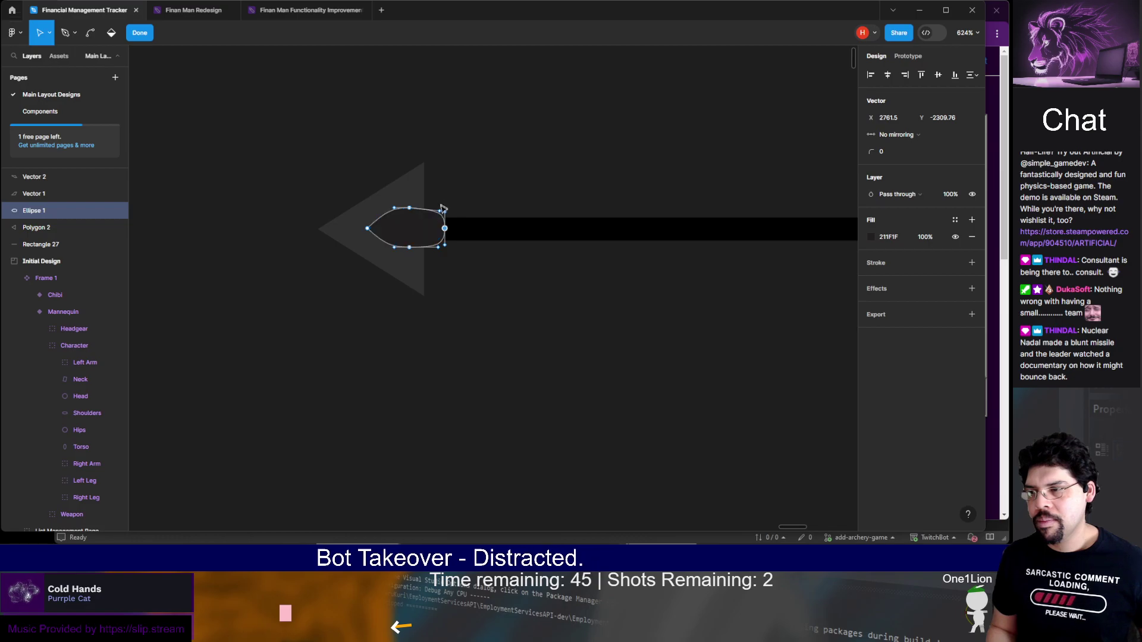
pyautogui.hotkey('ctrl', 'shift', 'z')
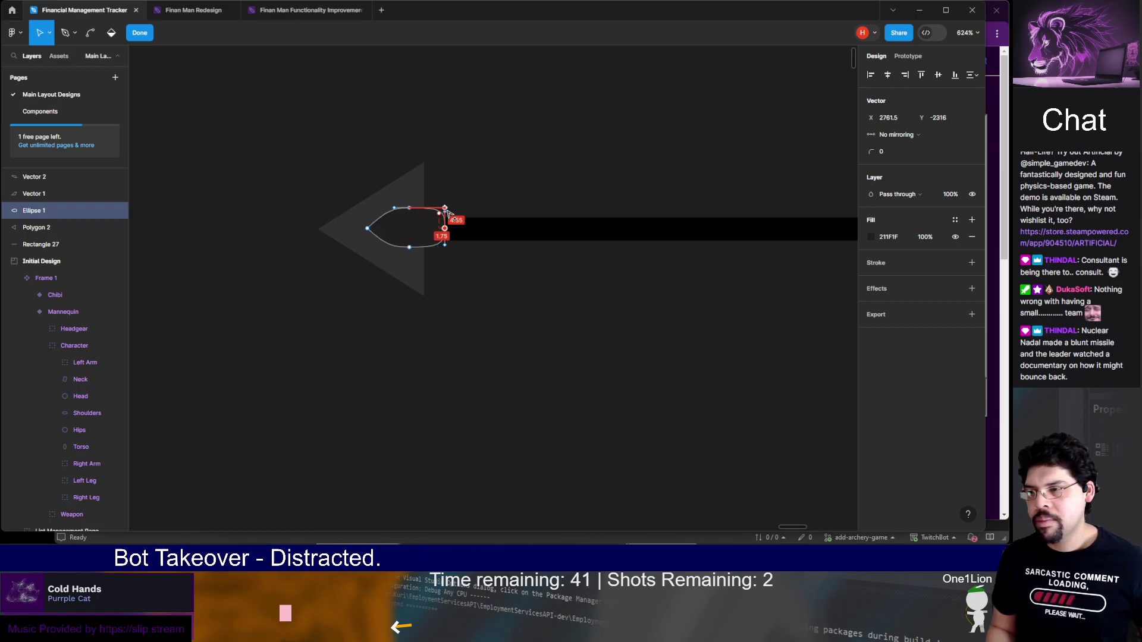
# Square the collar's lower rear corner with the handle at X 2761.5, Y -2304, and leave vector editing
pyautogui.click(409, 247)
pyautogui.moveTo(438, 249); pyautogui.dragTo(444, 253)
pyautogui.click(438, 265)
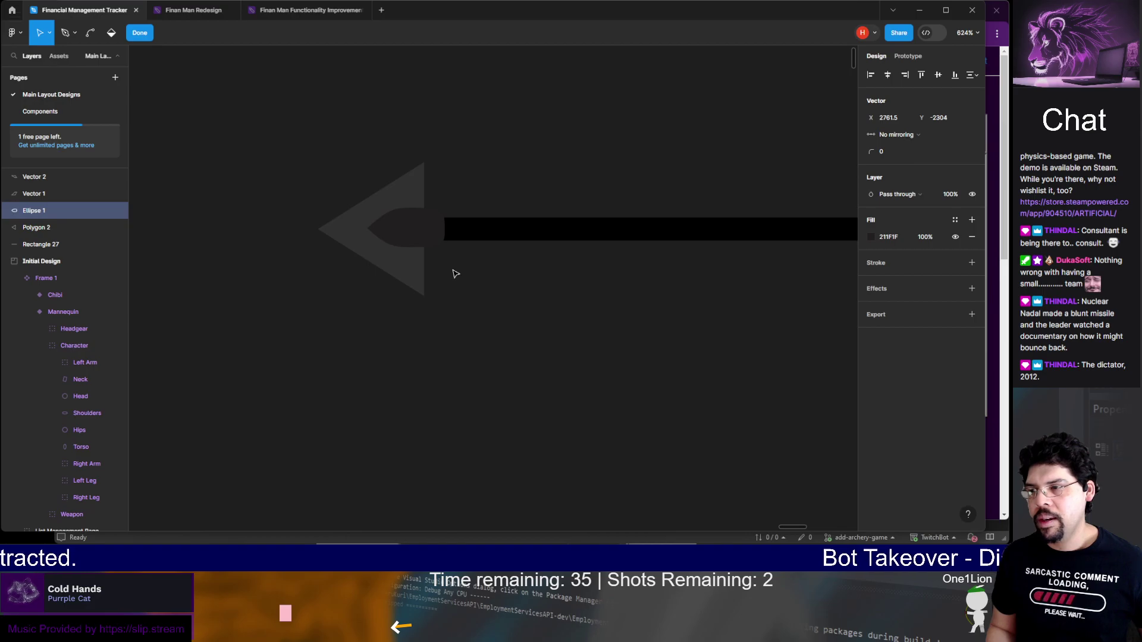
pyautogui.click(447, 271)
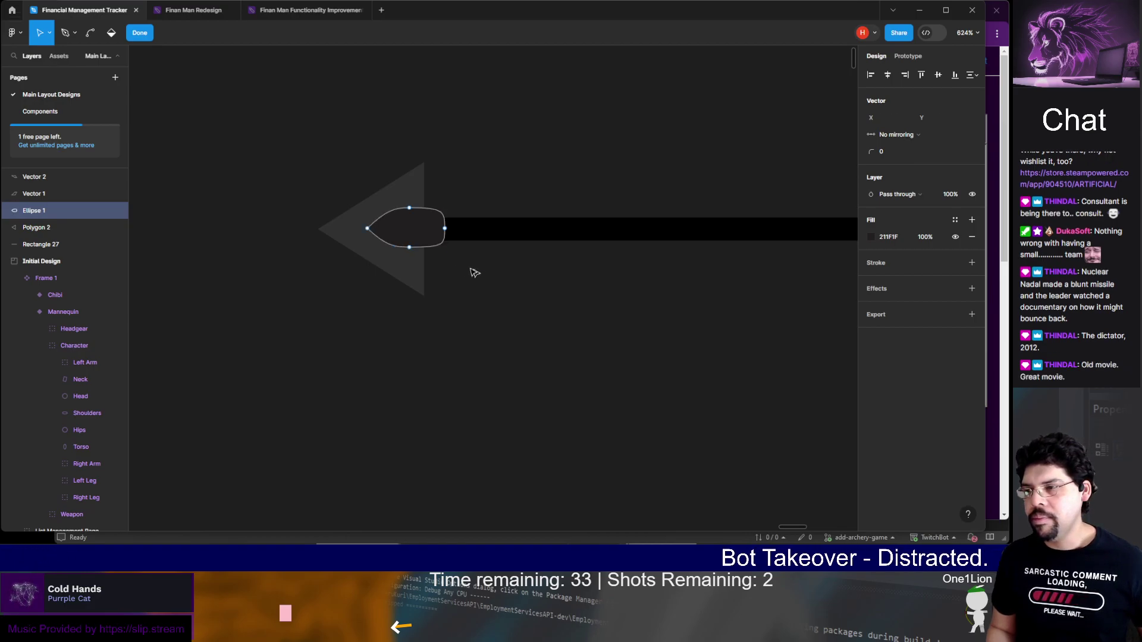
pyautogui.press('Escape')
pyautogui.press('Escape')
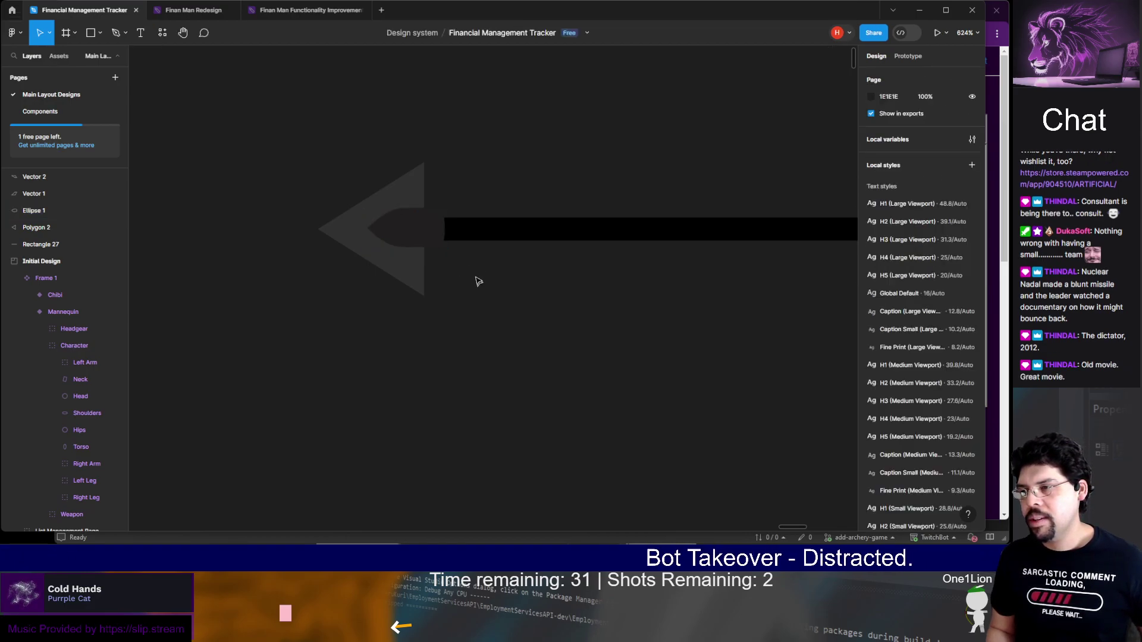
# Slim the collar to 24 × 10, nudge it down to Y -2314 and extend its upper edge slightly upwards
pyautogui.click(415, 229)
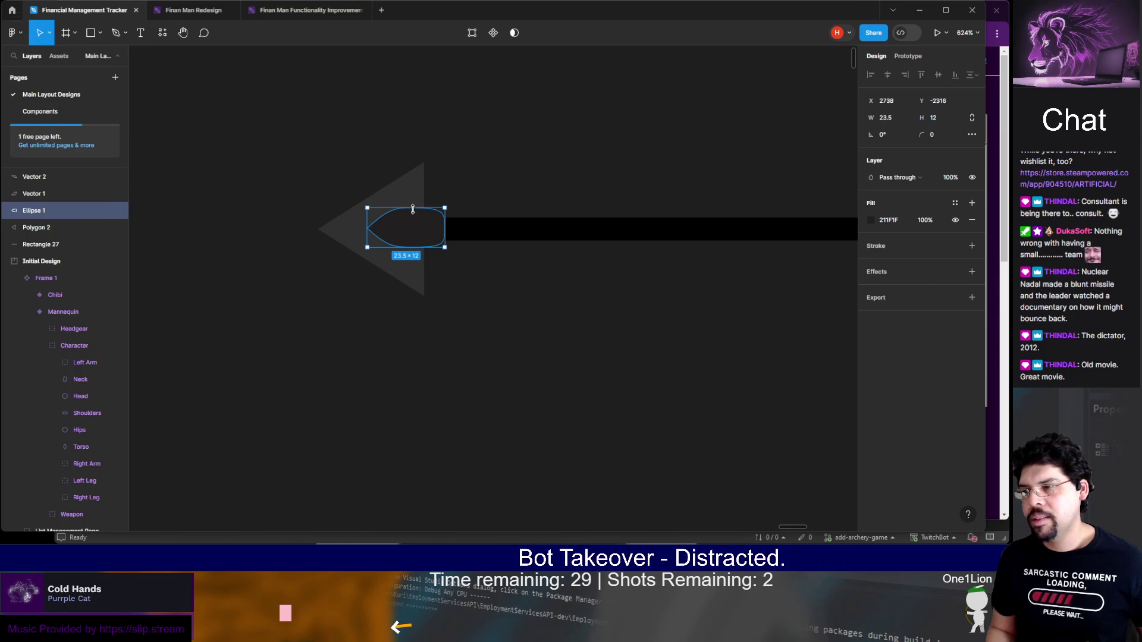
pyautogui.moveTo(413, 209); pyautogui.dragTo(412, 212)
pyautogui.click(446, 283)
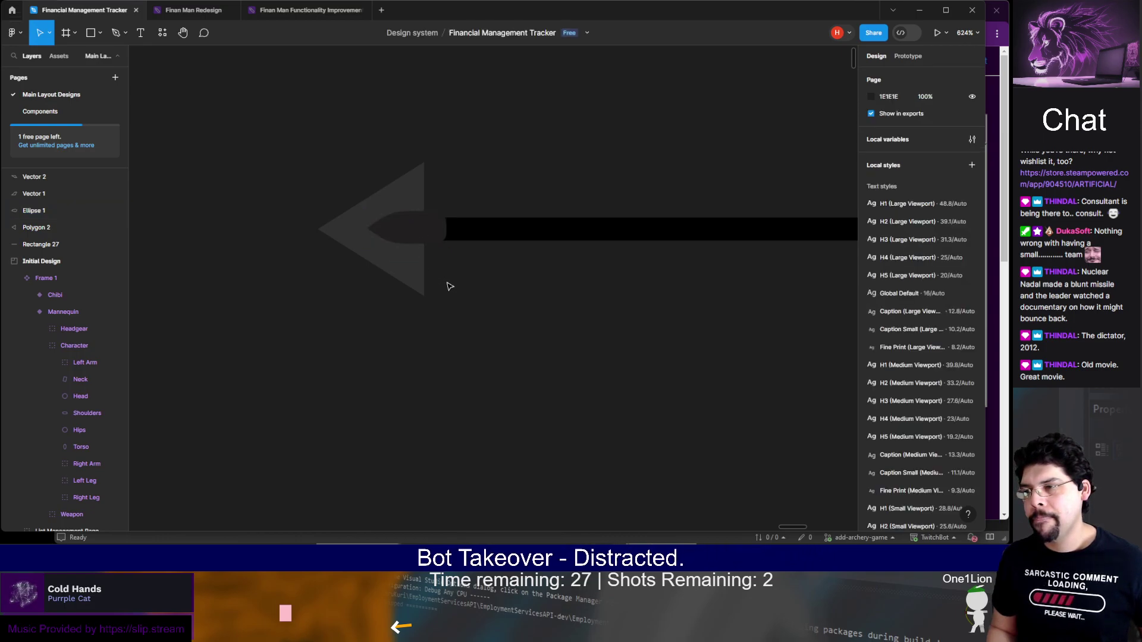
pyautogui.click(422, 238)
pyautogui.press('Down')
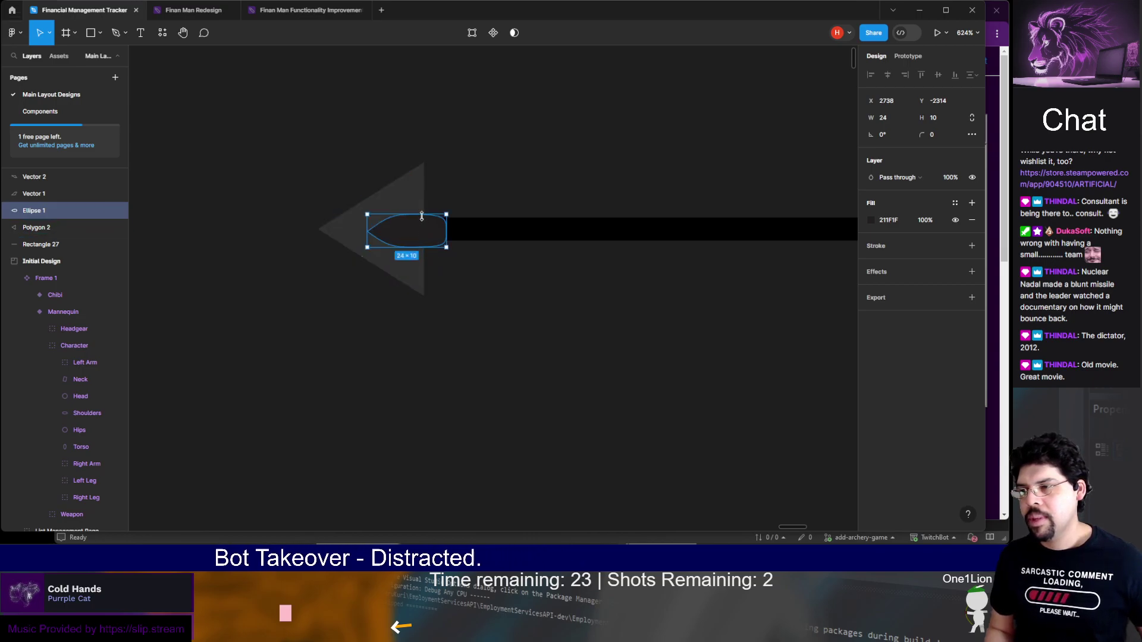
pyautogui.moveTo(424, 214); pyautogui.dragTo(423, 210)
pyautogui.click(462, 288)
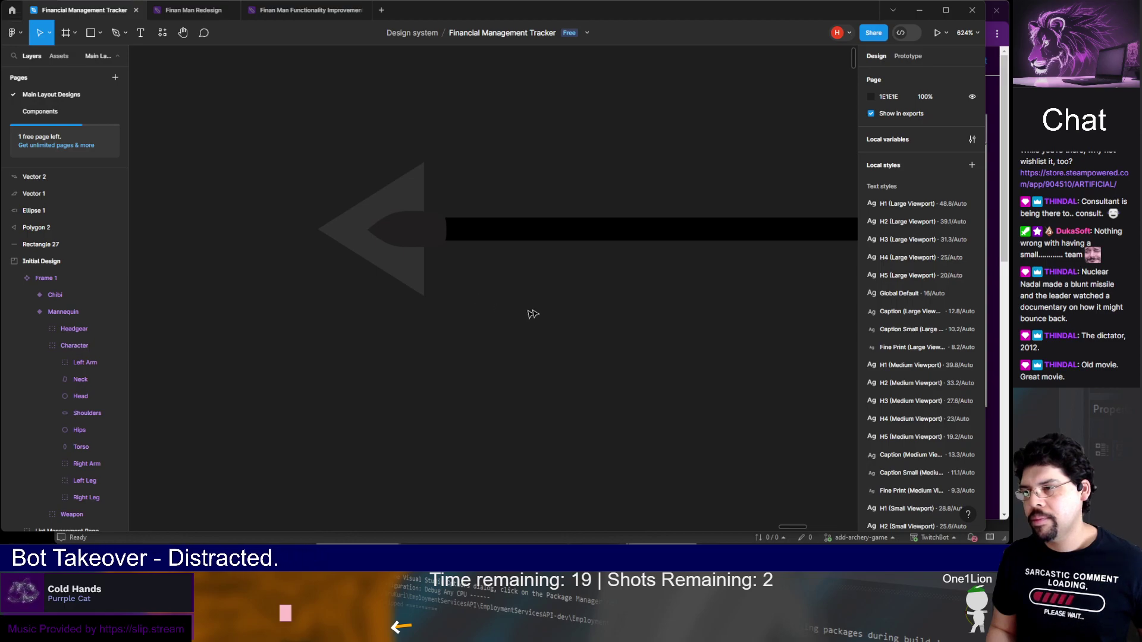
# Select both white fletching vanes at the arrow's tail and scale them down together to a width of 29
pyautogui.scroll(-3, 594, 308)
pyautogui.scroll(2, 595, 310)
pyautogui.scroll(-5, 595, 310)
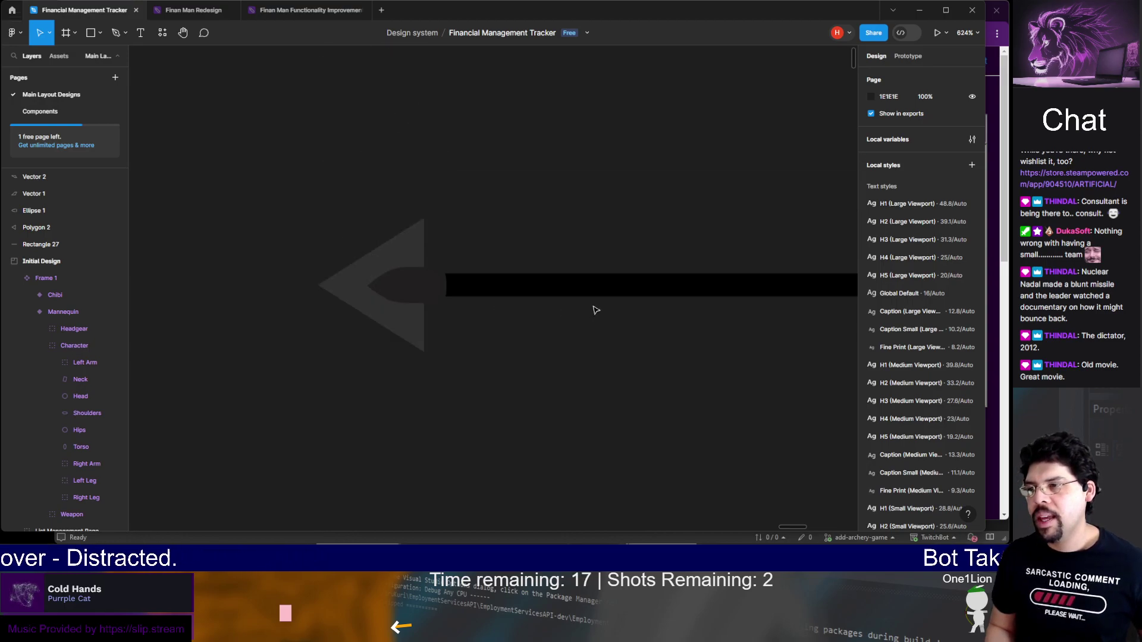
pyautogui.scroll(-4, 595, 310)
pyautogui.moveTo(664, 359); pyautogui.dragTo(493, 329)
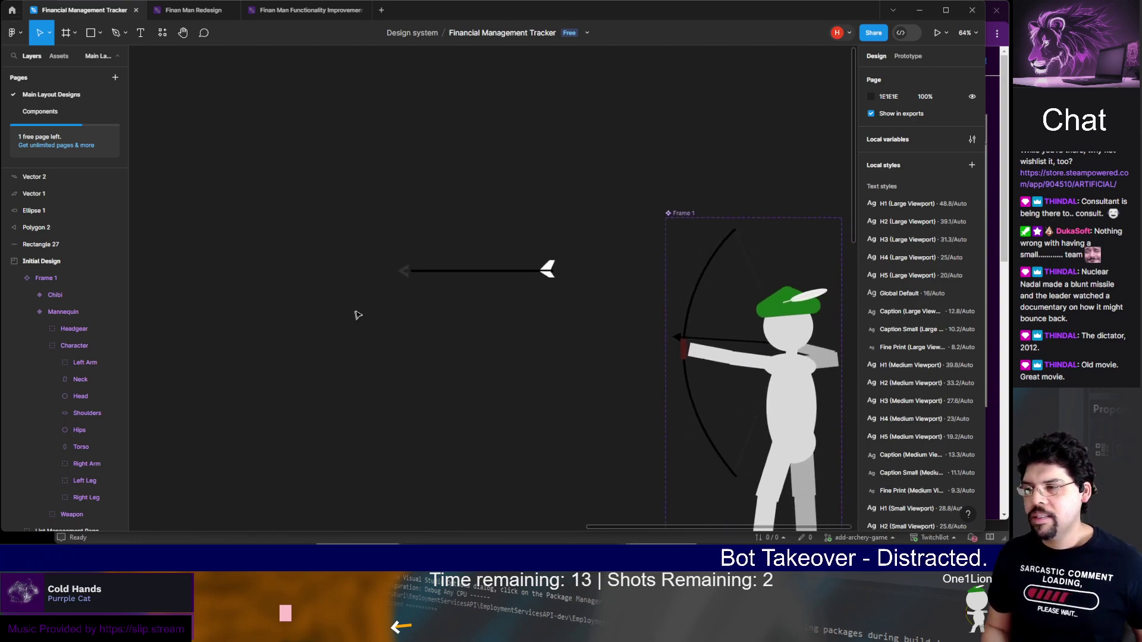
pyautogui.click(544, 273)
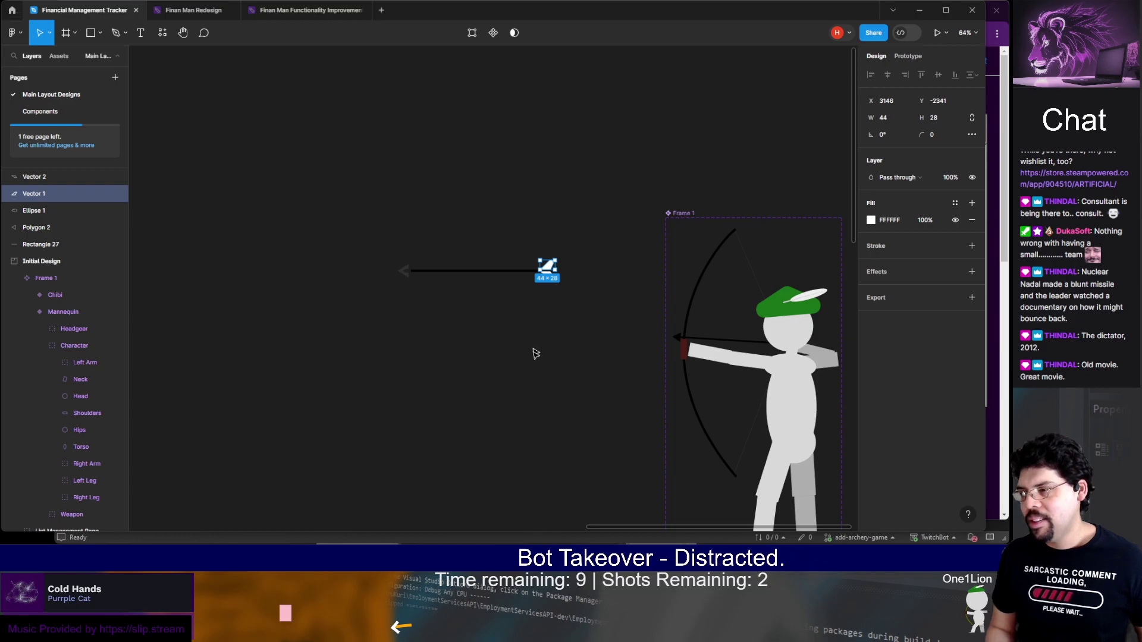
pyautogui.scroll(5, 566, 314)
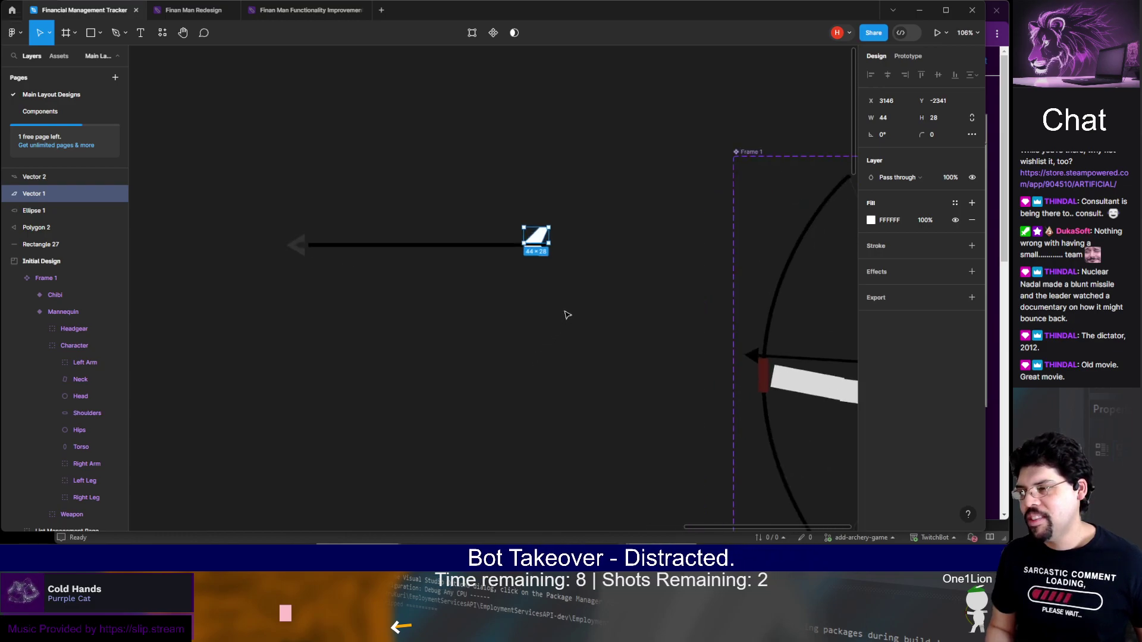
pyautogui.keyDown('shift'); pyautogui.click(539, 248); pyautogui.keyUp('shift')
pyautogui.moveTo(549, 218); pyautogui.dragTo(541, 230)
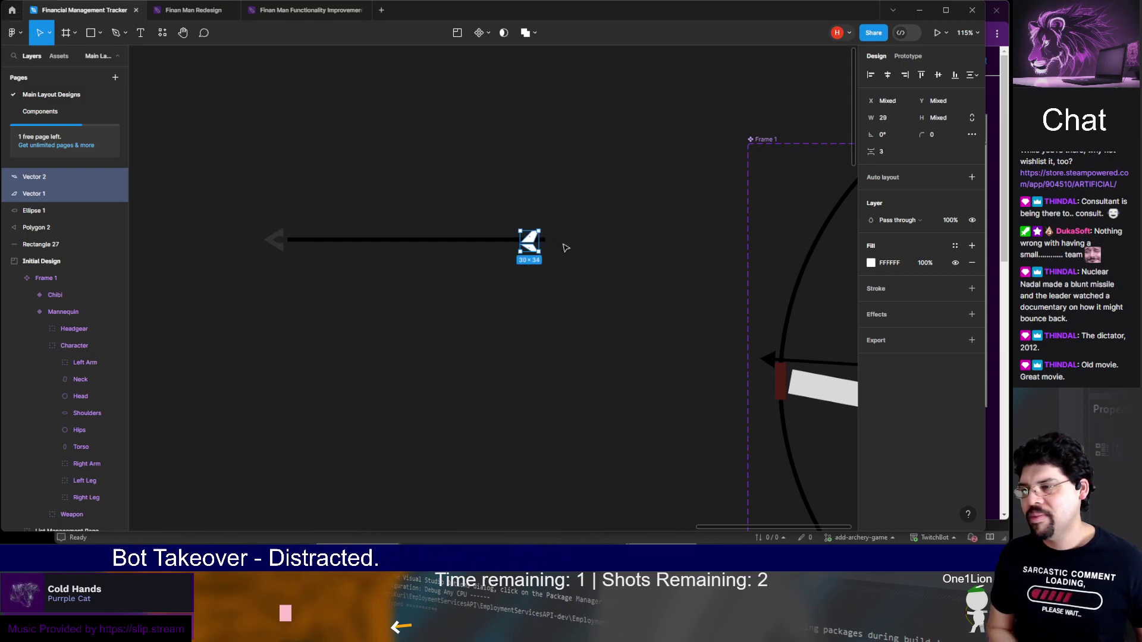
# Nudge both fletching vanes up and back so they sit around the shaft at its rear end
pyautogui.press('Up')
pyautogui.press('Up')
pyautogui.press('Up')
pyautogui.press('Up')
pyautogui.press('Up')
pyautogui.press('Up')
pyautogui.press('Up')
pyautogui.press('Right')
pyautogui.press('Right')
pyautogui.press('Right')
pyautogui.press('Right')
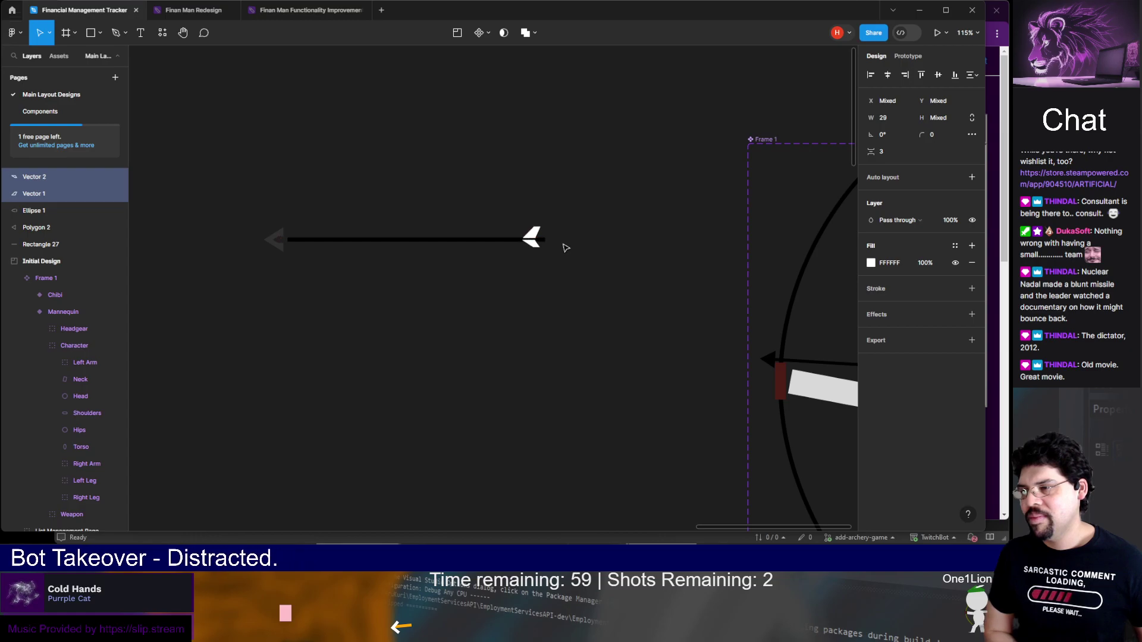
pyautogui.press('Up')
pyautogui.press('Up')
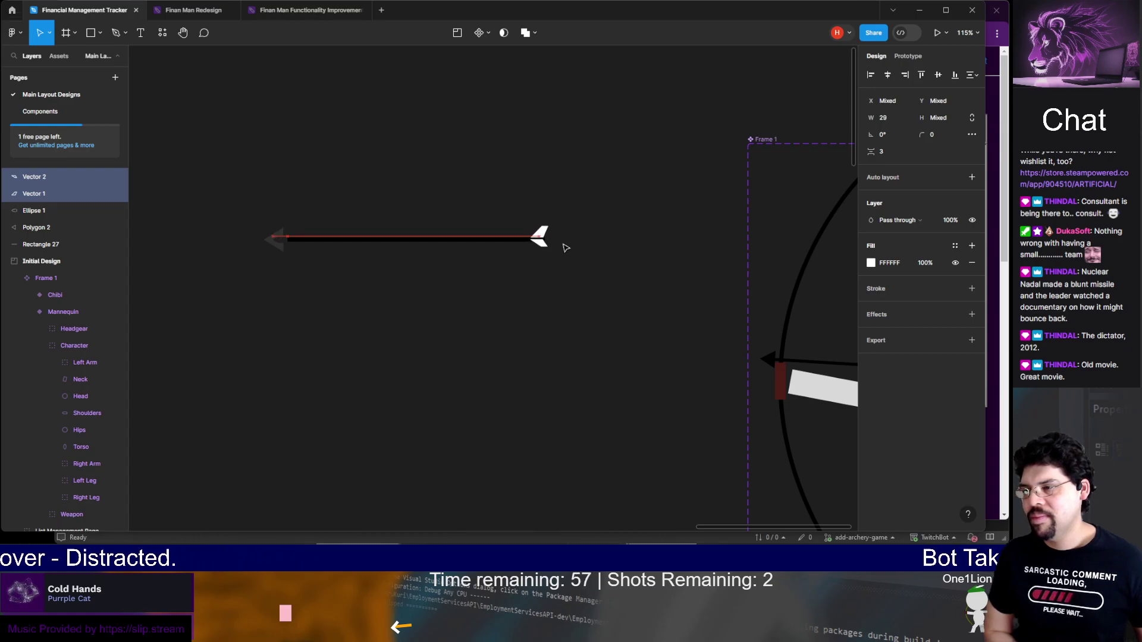
# Nudge both fletching vanes up, and nudge the lower vane down on its own to Y -2297
pyautogui.press('Up')
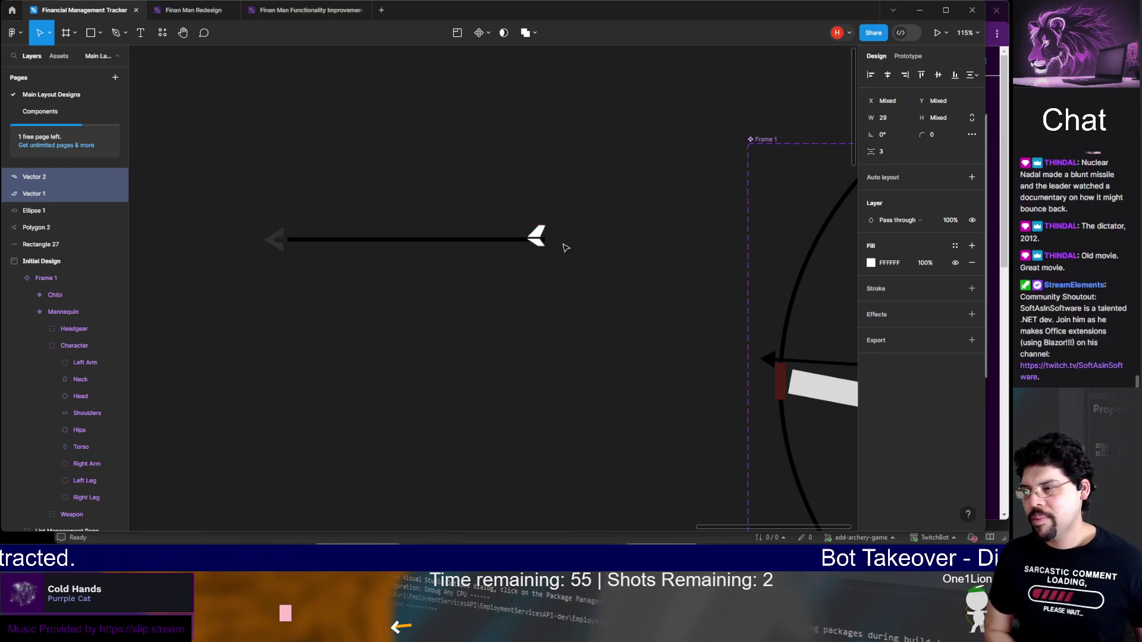
pyautogui.click(550, 285)
pyautogui.press('Tab')
pyautogui.press('Down')
pyautogui.press('Down')
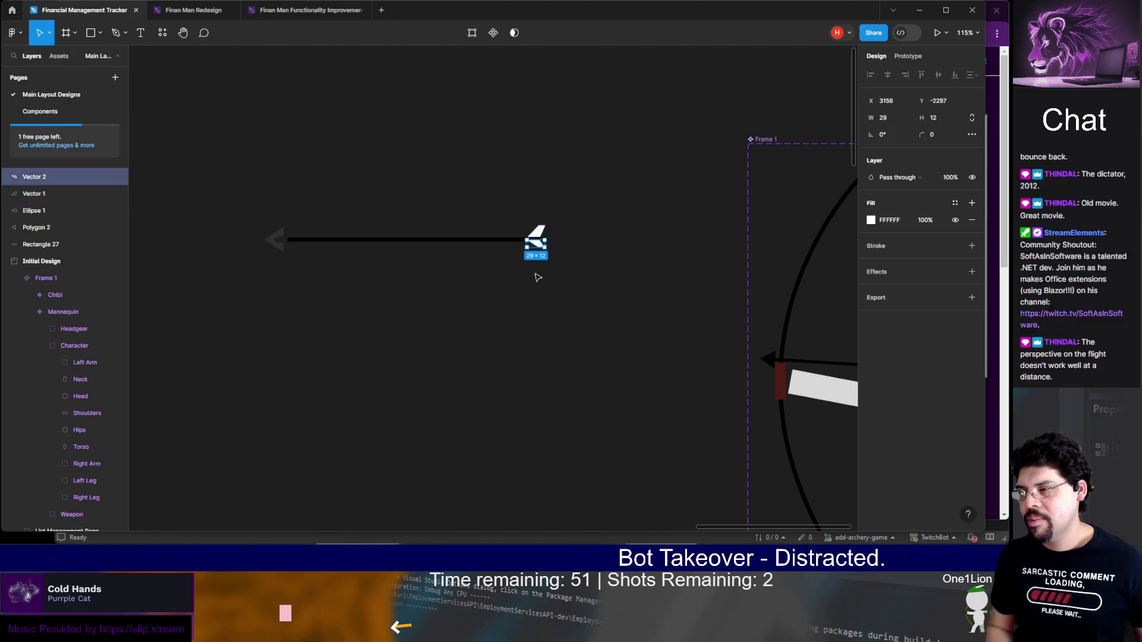
pyautogui.click(561, 289)
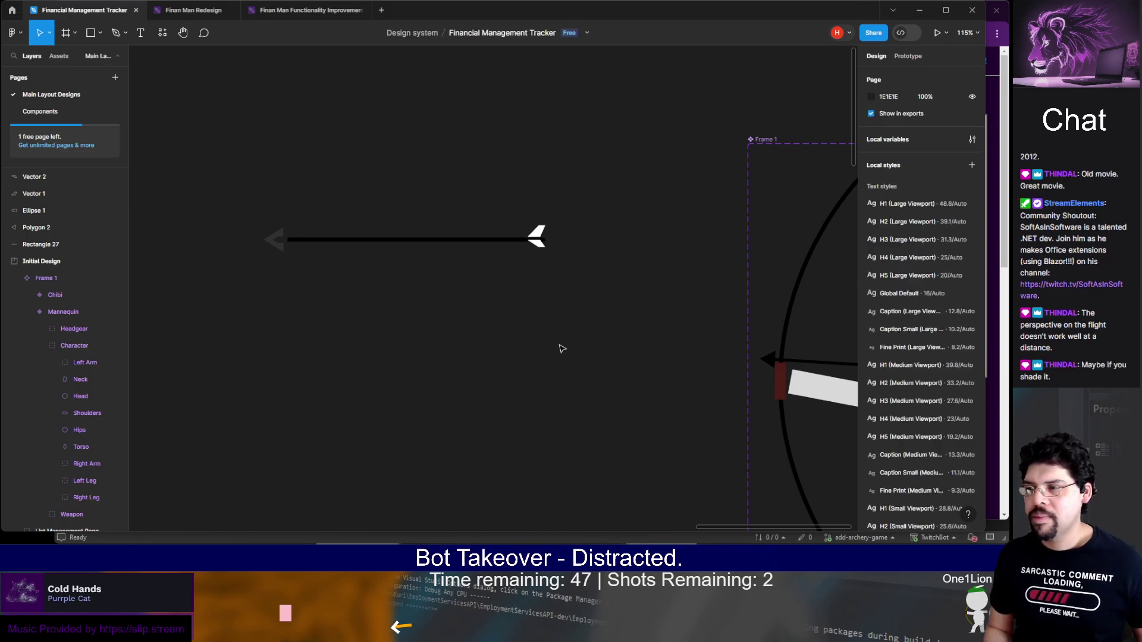
# Stretch both fletching vanes forward along the shaft to a width of 49, and nudge the lower vane down to Y -2296
pyautogui.scroll(-6, 561, 350)
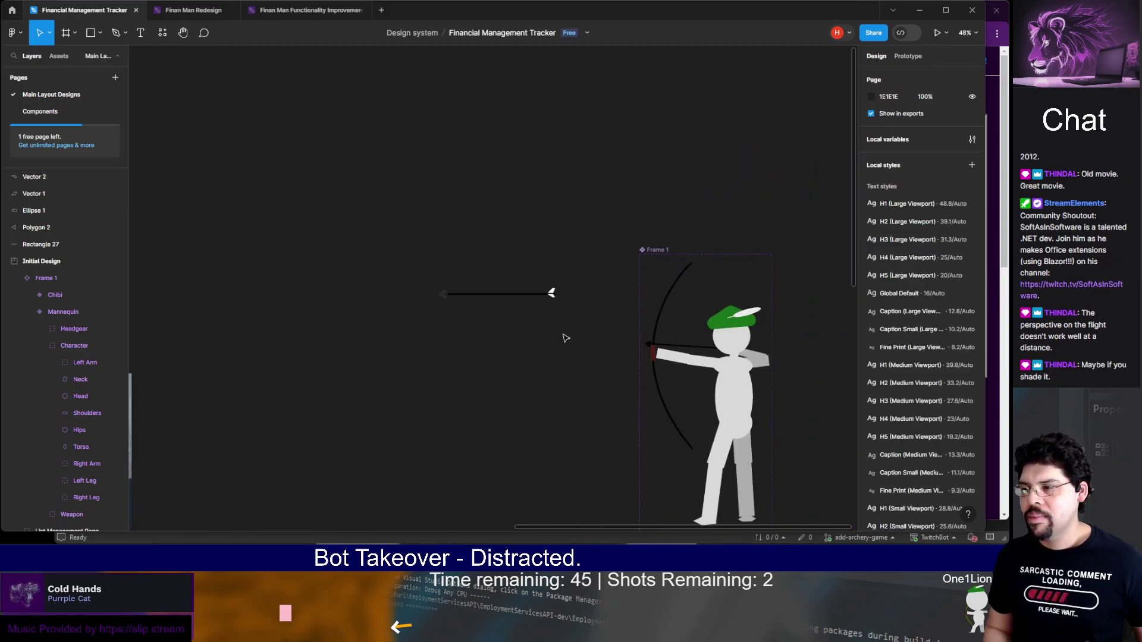
pyautogui.click(552, 295)
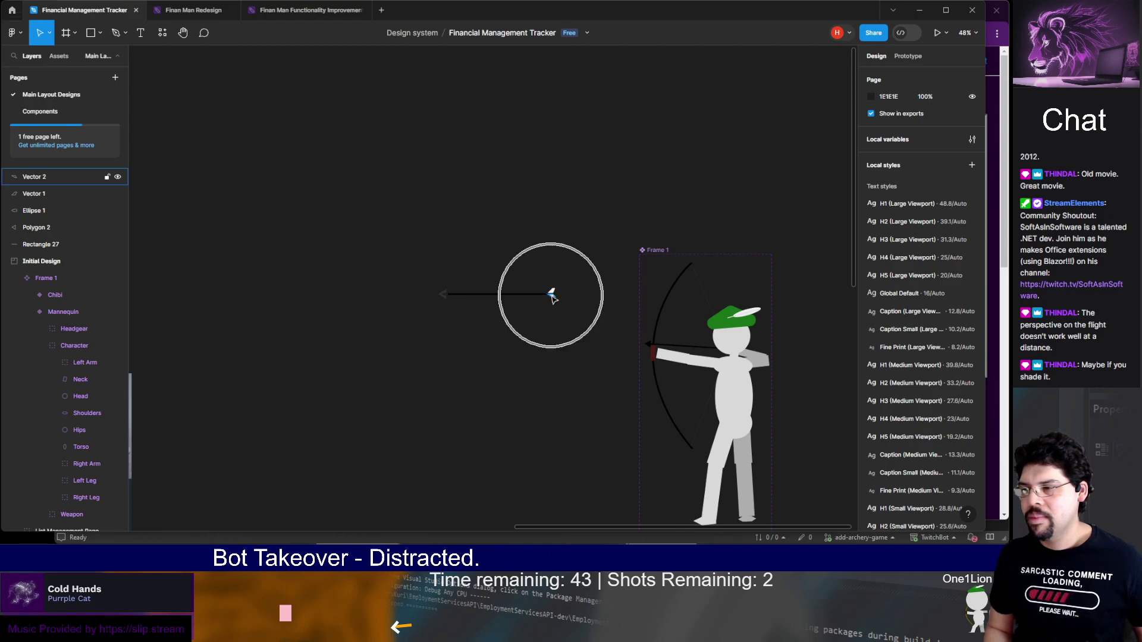
pyautogui.click(552, 293)
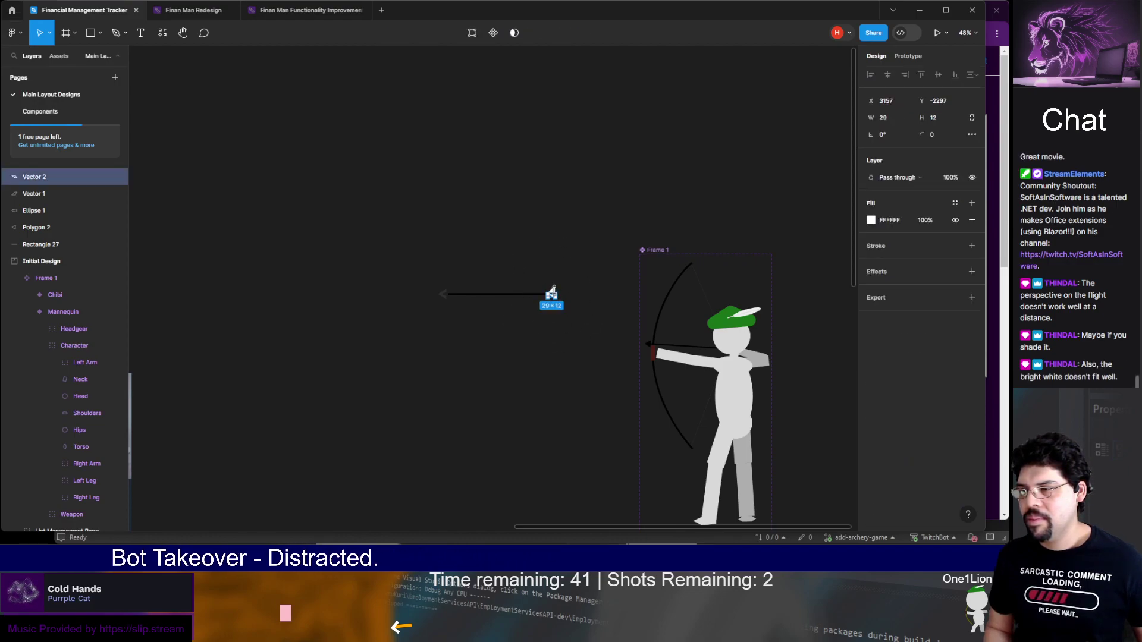
pyautogui.moveTo(548, 286)
pyautogui.mouseDown()
pyautogui.moveTo(559, 314)
pyautogui.moveTo(554, 306)
pyautogui.mouseUp()
pyautogui.keyDown('shift'); pyautogui.click(522, 297); pyautogui.keyUp('shift')
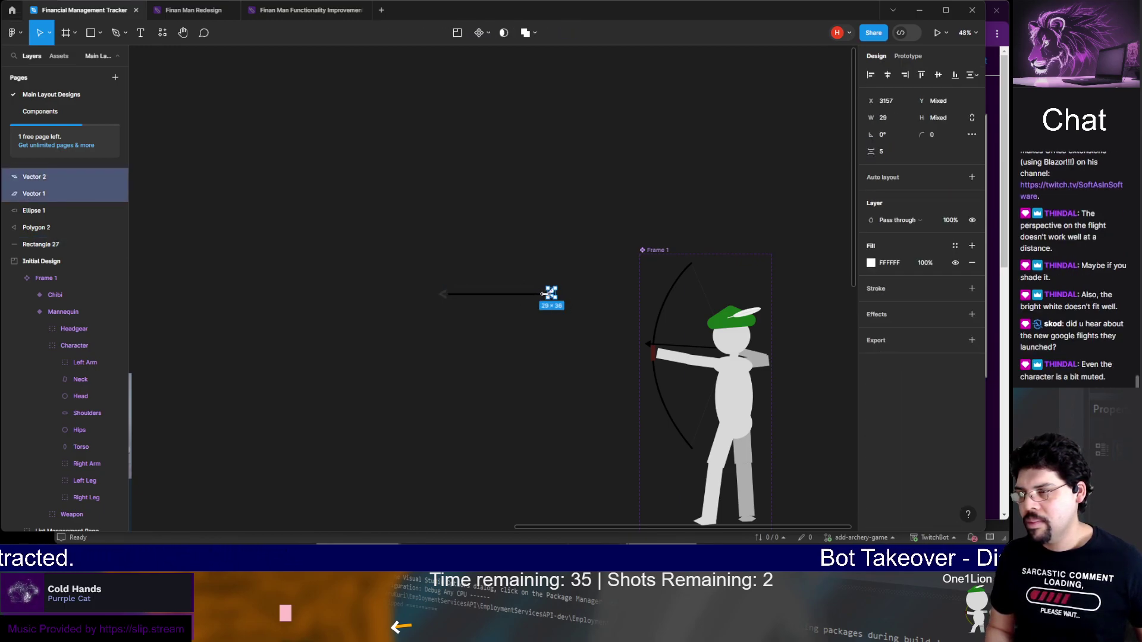
pyautogui.click(552, 332)
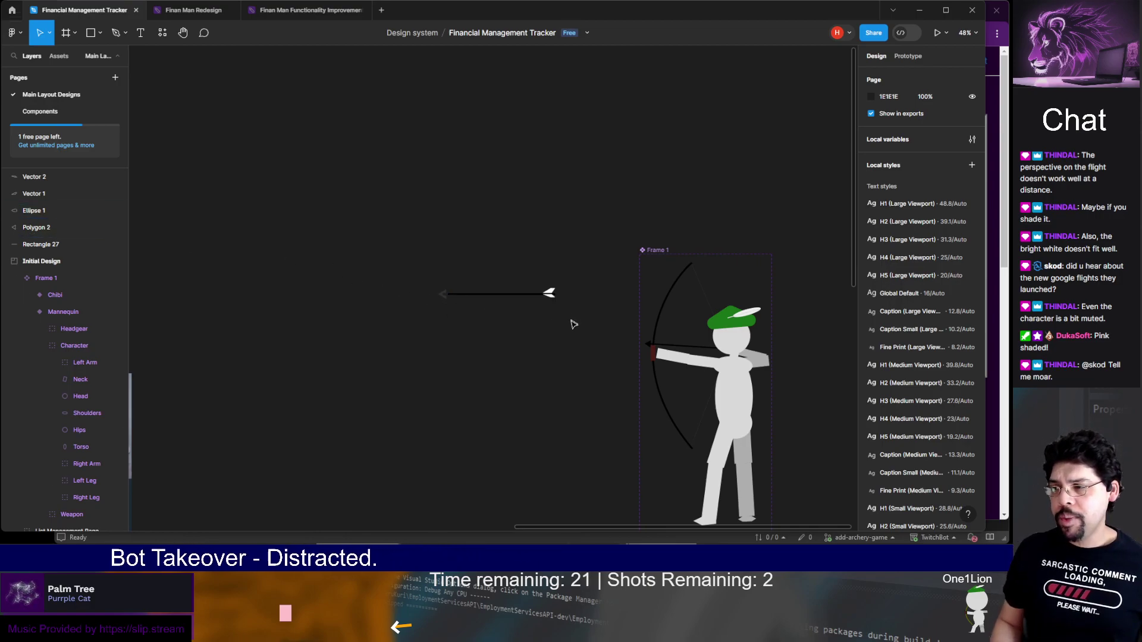
pyautogui.click(551, 300)
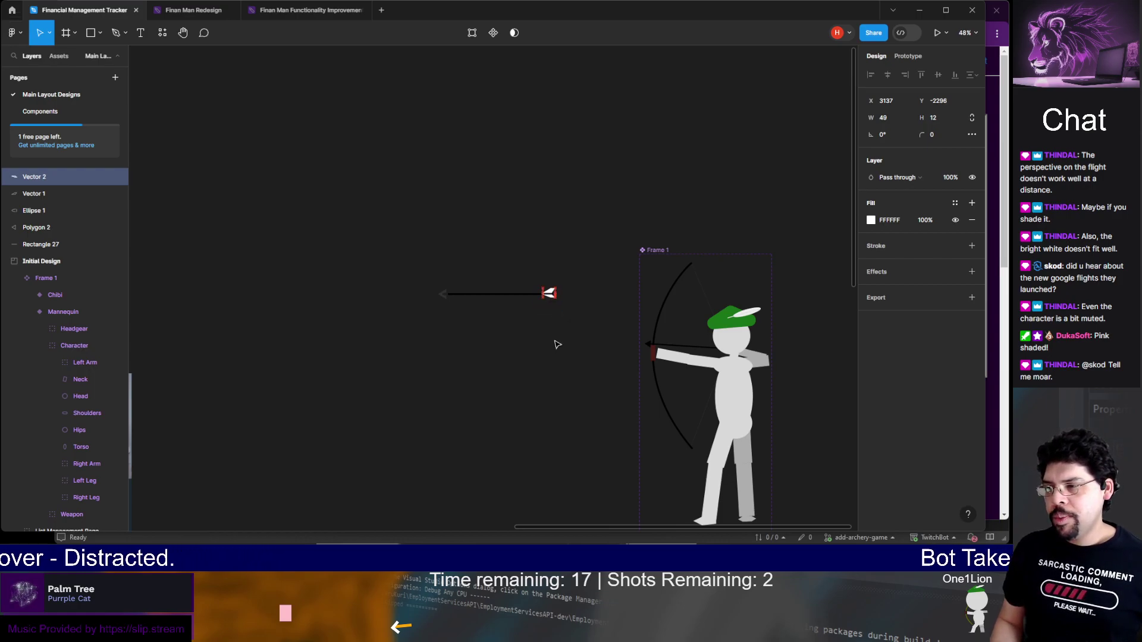
pyautogui.press('Escape')
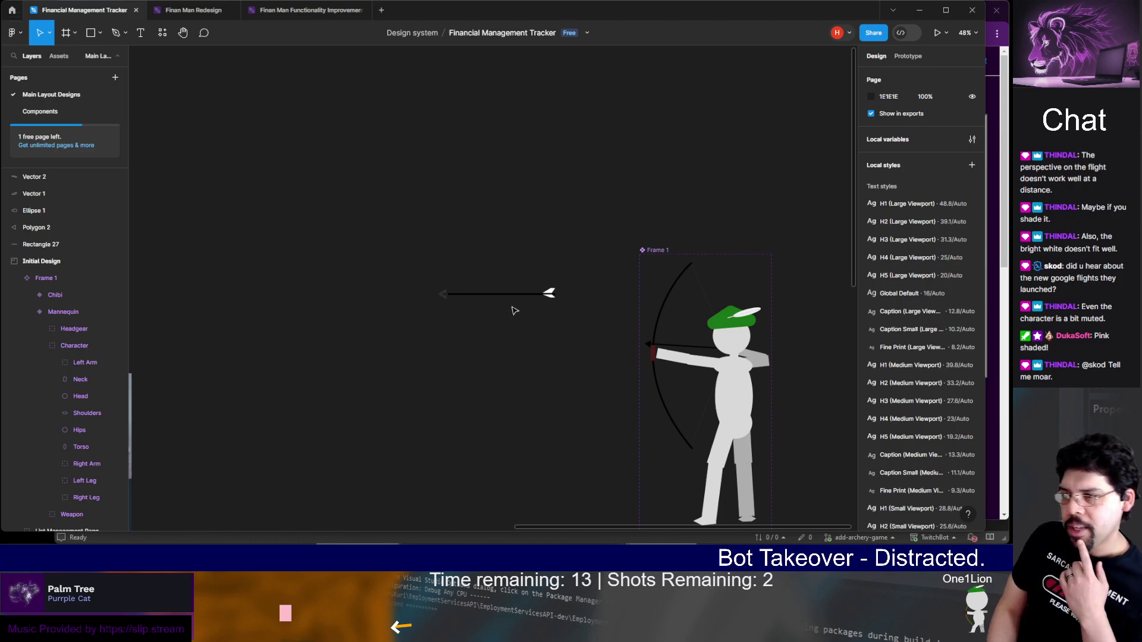
# Select the arrowhead, collar, shaft and upper fletching vane in turn to review their sizes and fills
pyautogui.click(443, 295)
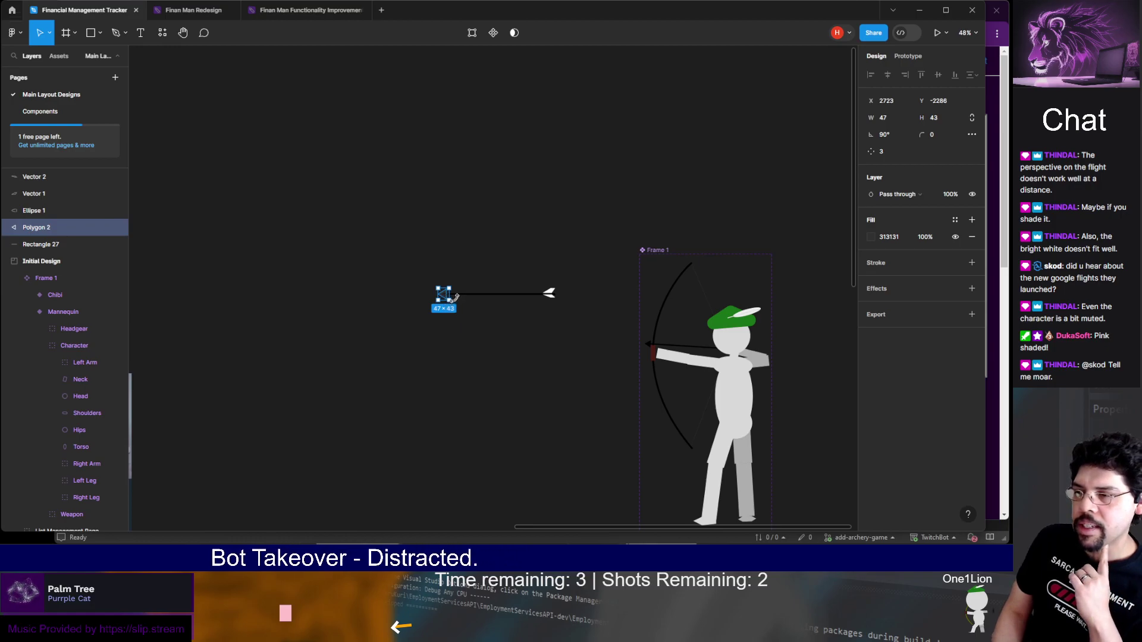
pyautogui.click(446, 295)
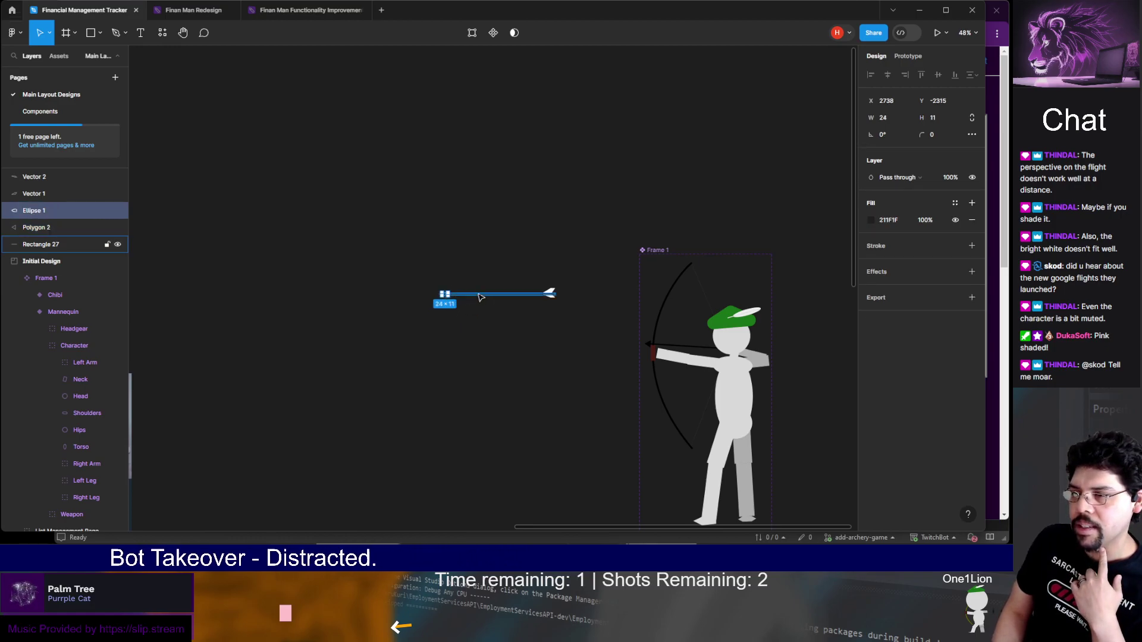
pyautogui.click(481, 295)
pyautogui.click(548, 306)
pyautogui.click(550, 294)
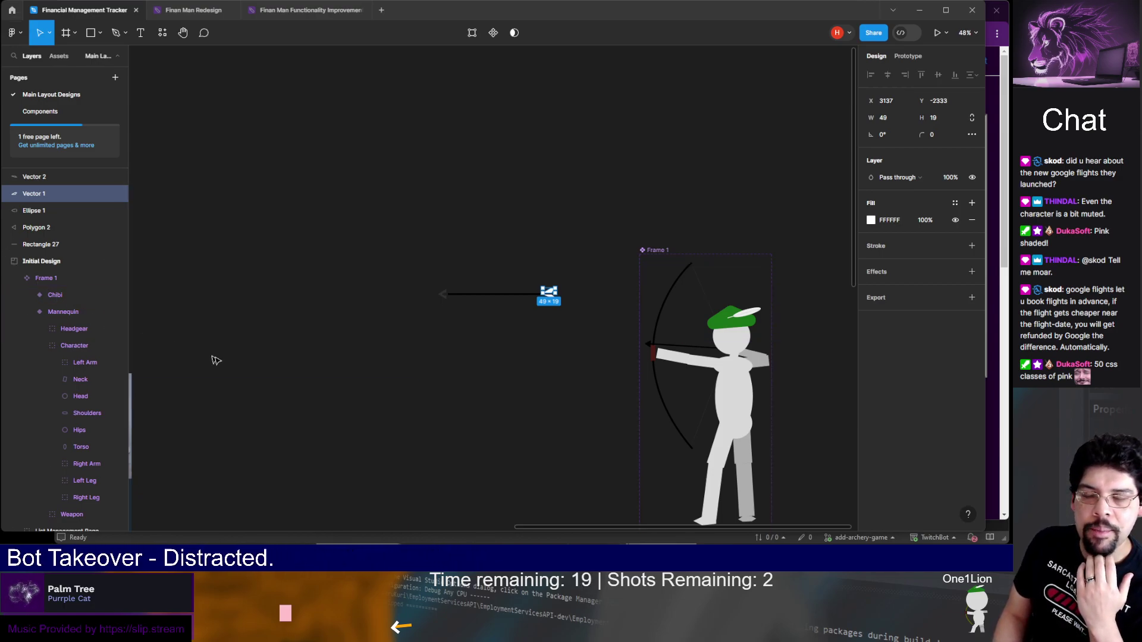
pyautogui.click(395, 361)
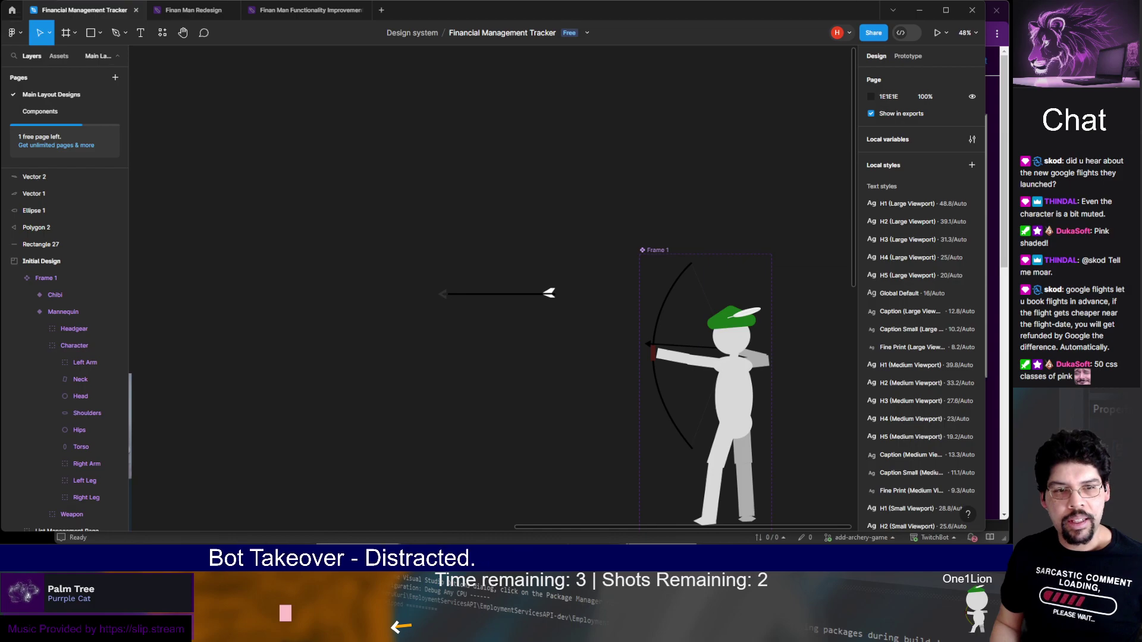
pyautogui.press('f')
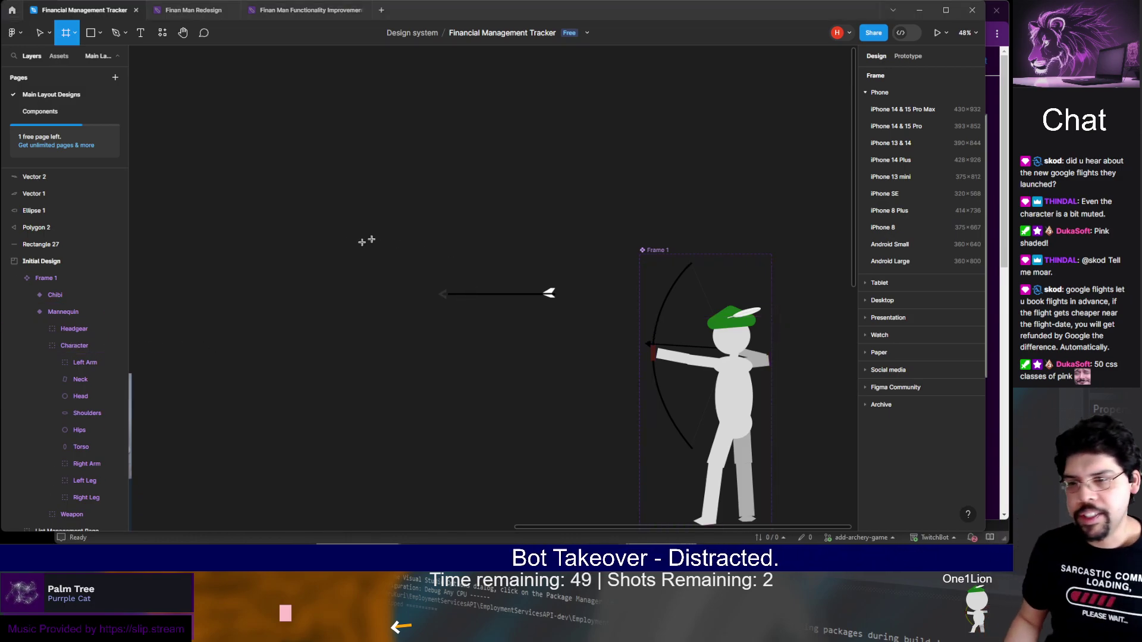
pyautogui.moveTo(391, 241); pyautogui.dragTo(590, 338)
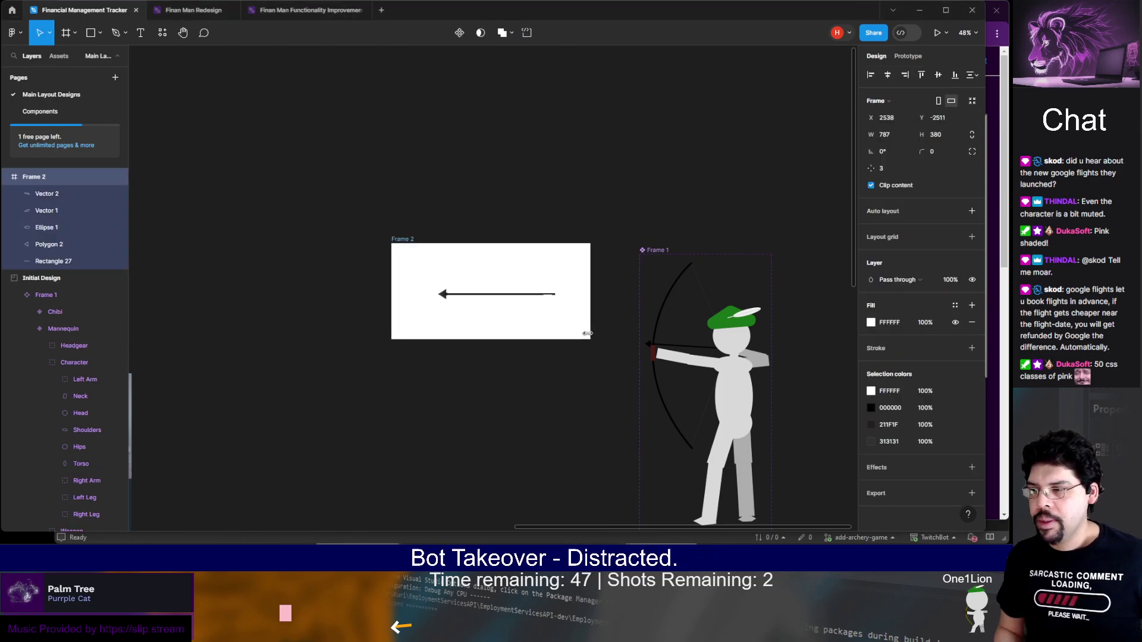
pyautogui.hotkey('ctrl', 'z')
pyautogui.click(15, 33)
pyautogui.click(43, 35)
pyautogui.moveTo(369, 214); pyautogui.dragTo(558, 363)
pyautogui.hotkey('ctrl', 'f')
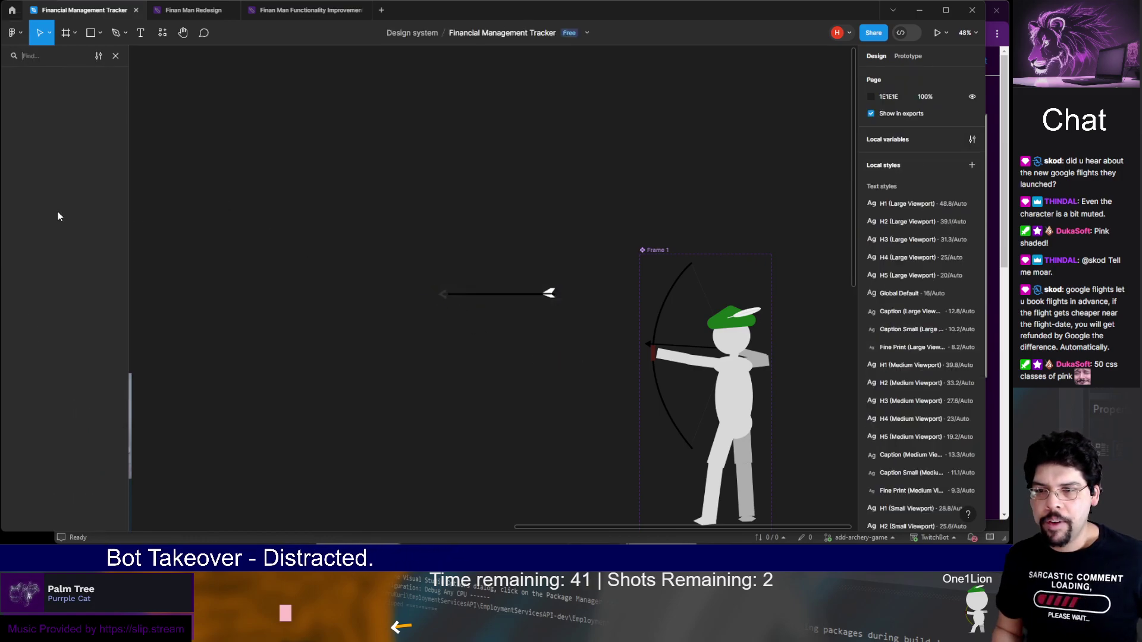
pyautogui.press('Escape')
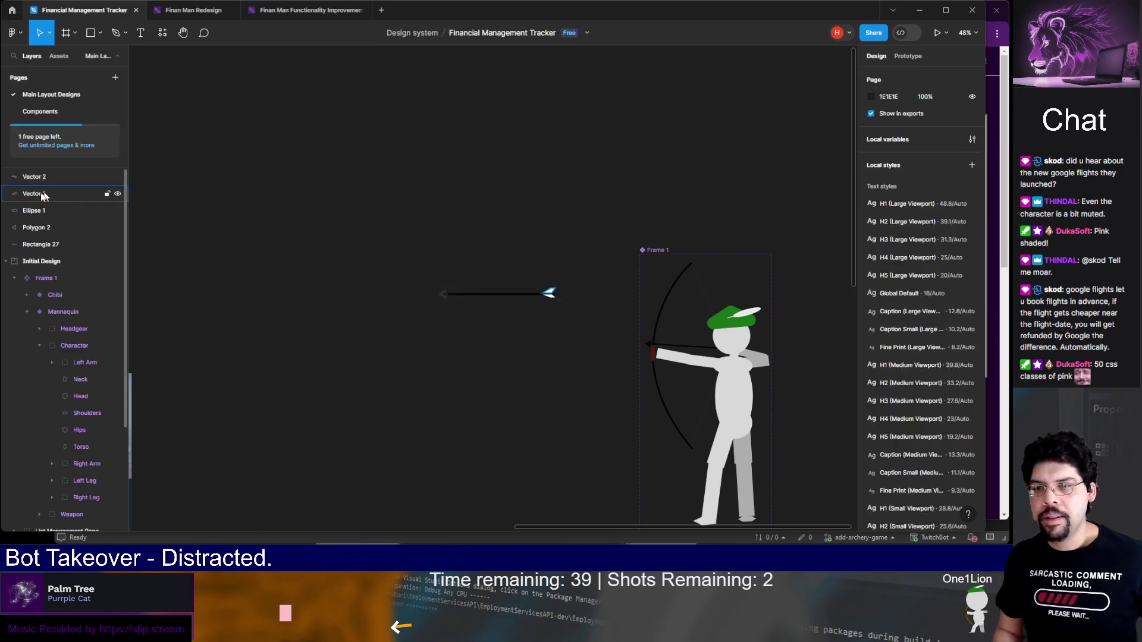
# Select all five arrow parts and wrap them together in a frame fitted to the arrow
pyautogui.moveTo(566, 345); pyautogui.dragTo(393, 253)
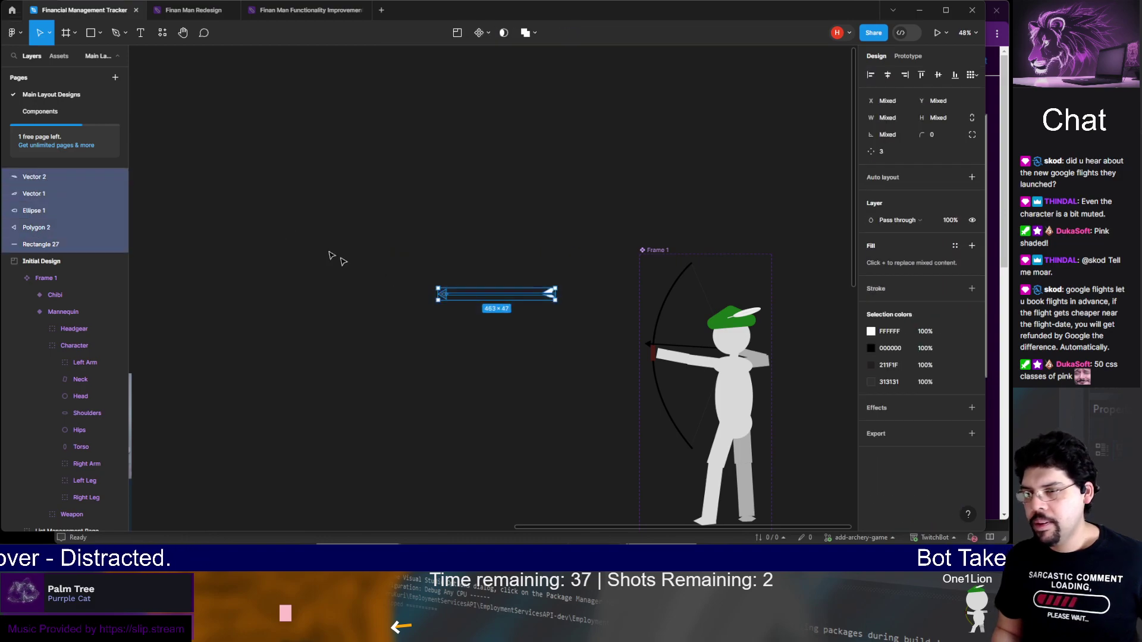
pyautogui.rightClick(482, 296)
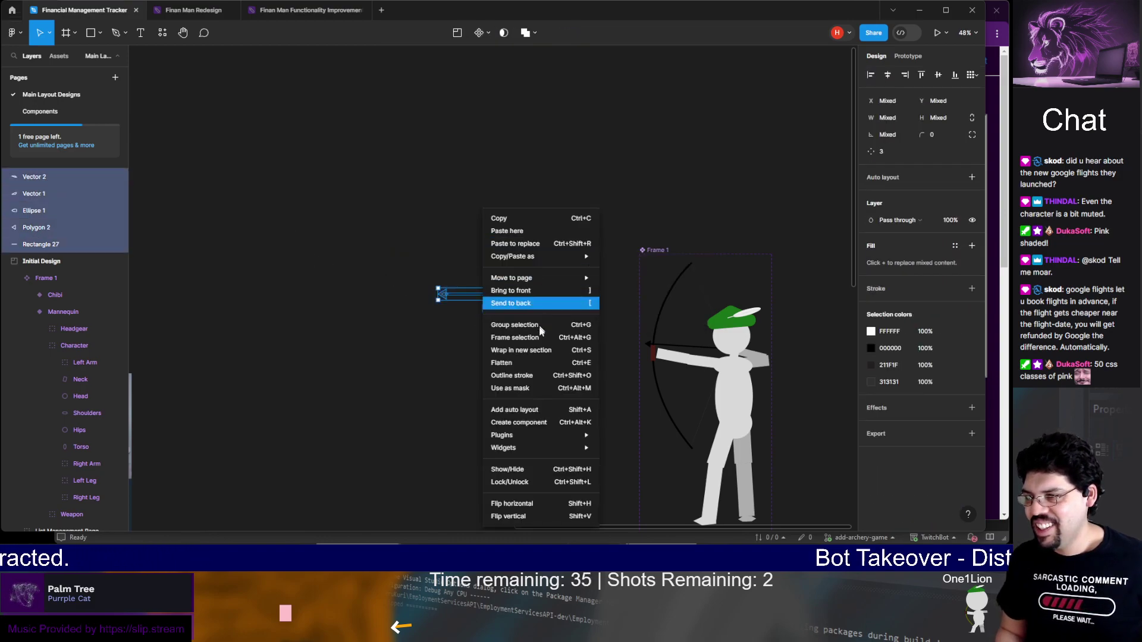
pyautogui.click(516, 338)
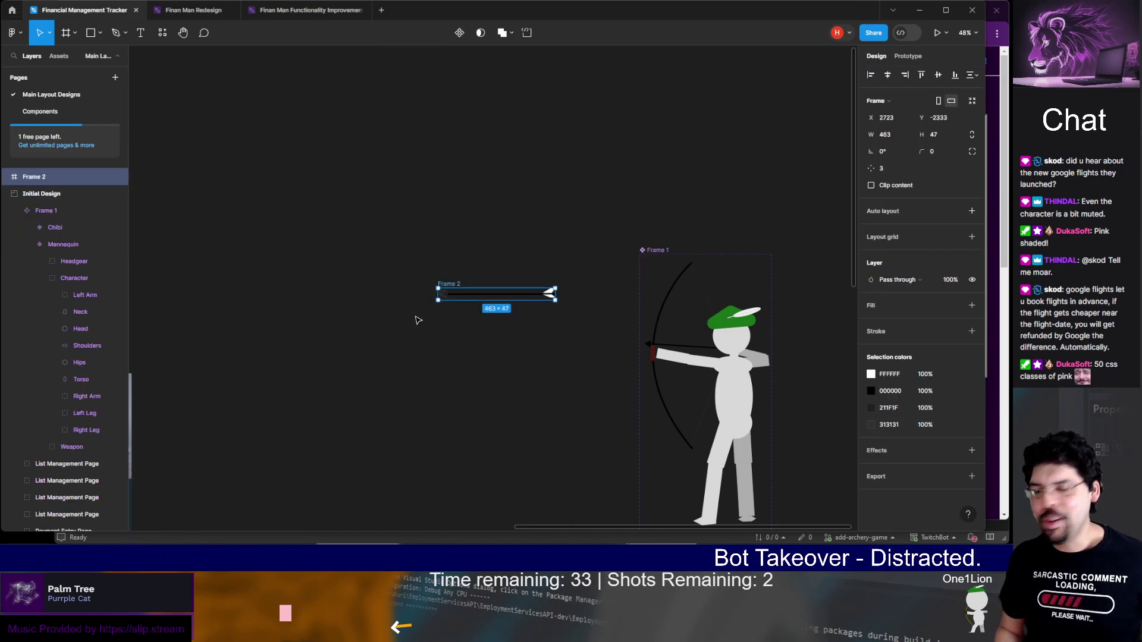
pyautogui.click(547, 375)
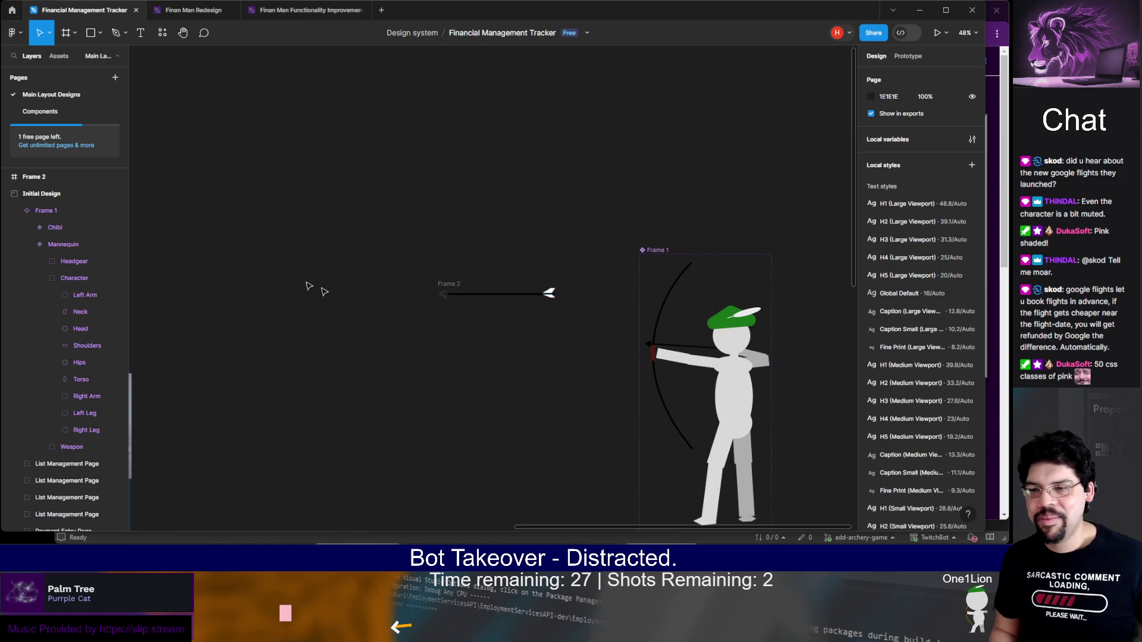
# Rename the frame around the arrow parts as Arrow
pyautogui.doubleClick(45, 211)
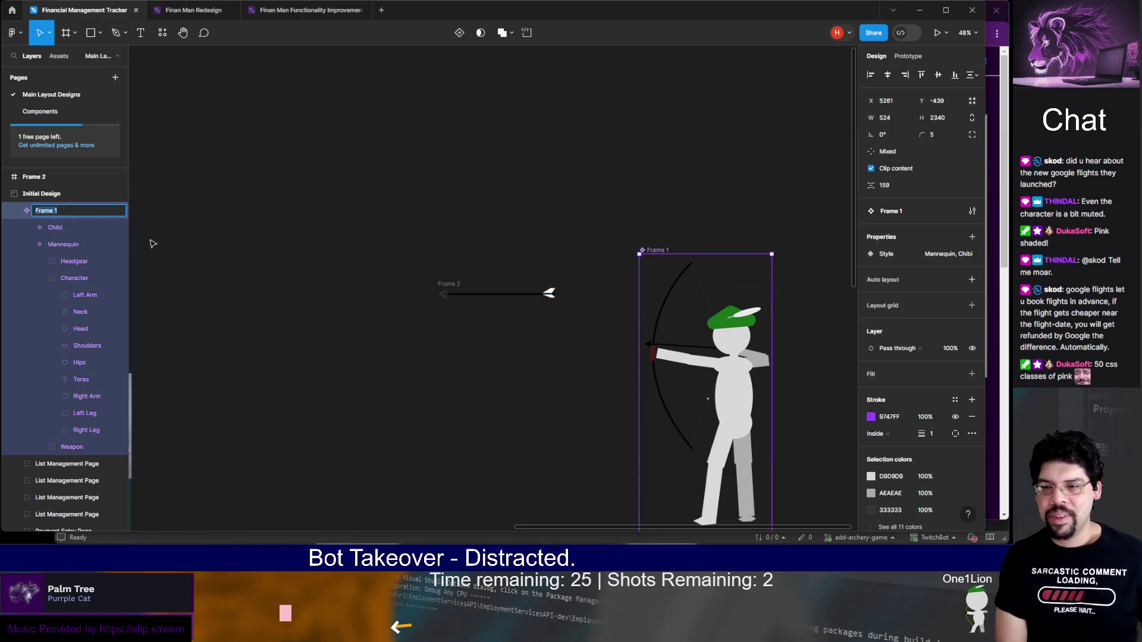
pyautogui.click(225, 265)
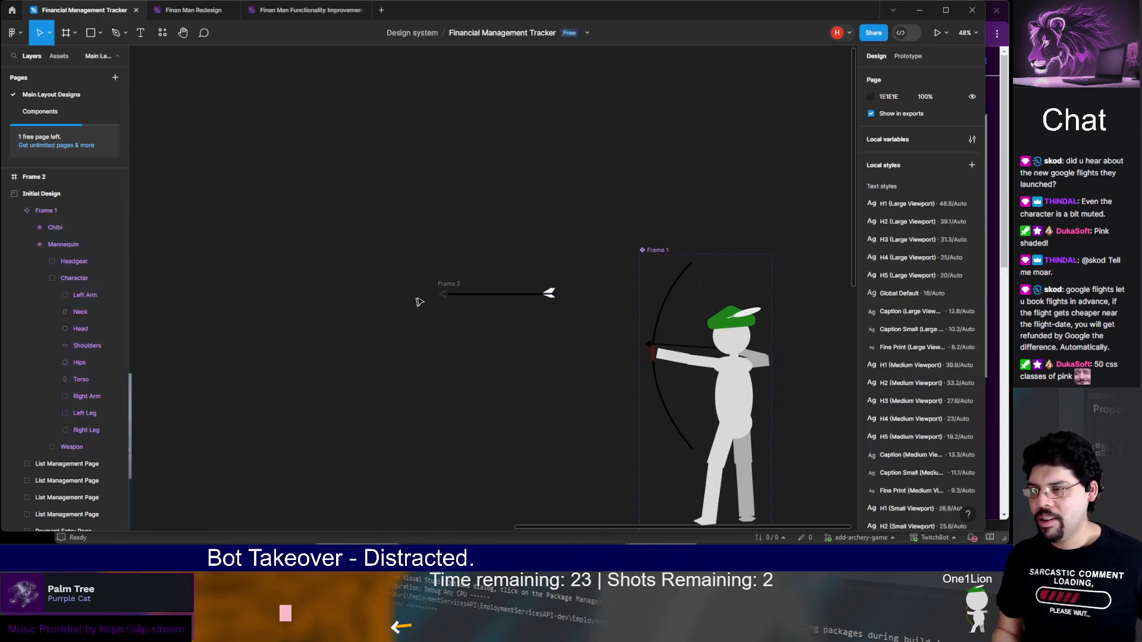
pyautogui.click(482, 295)
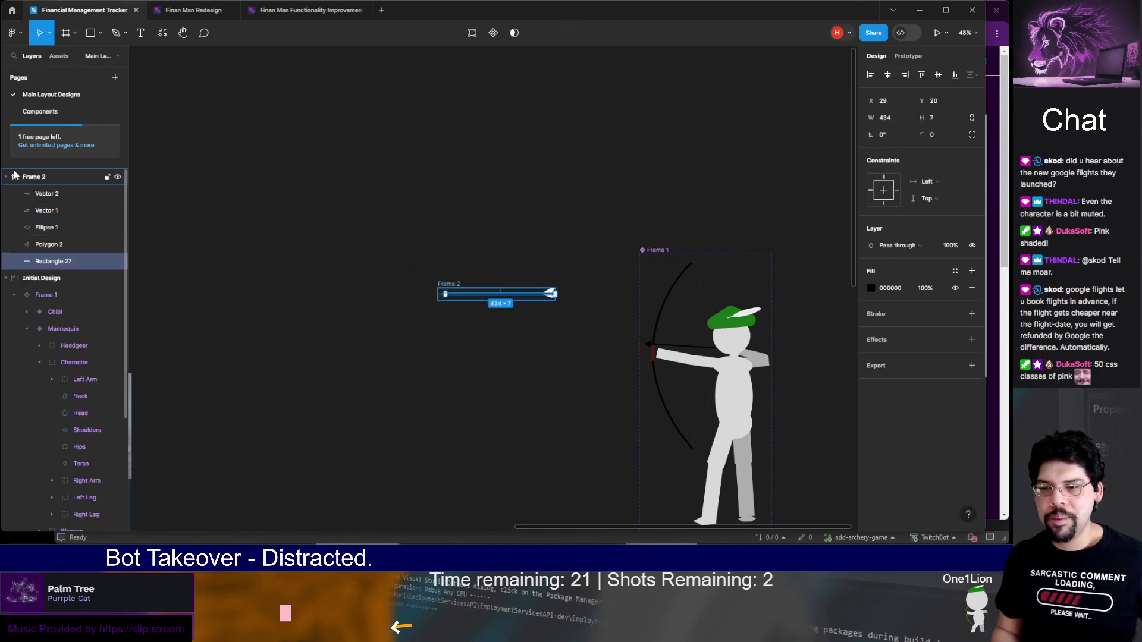
pyautogui.doubleClick(39, 178)
pyautogui.write('F')
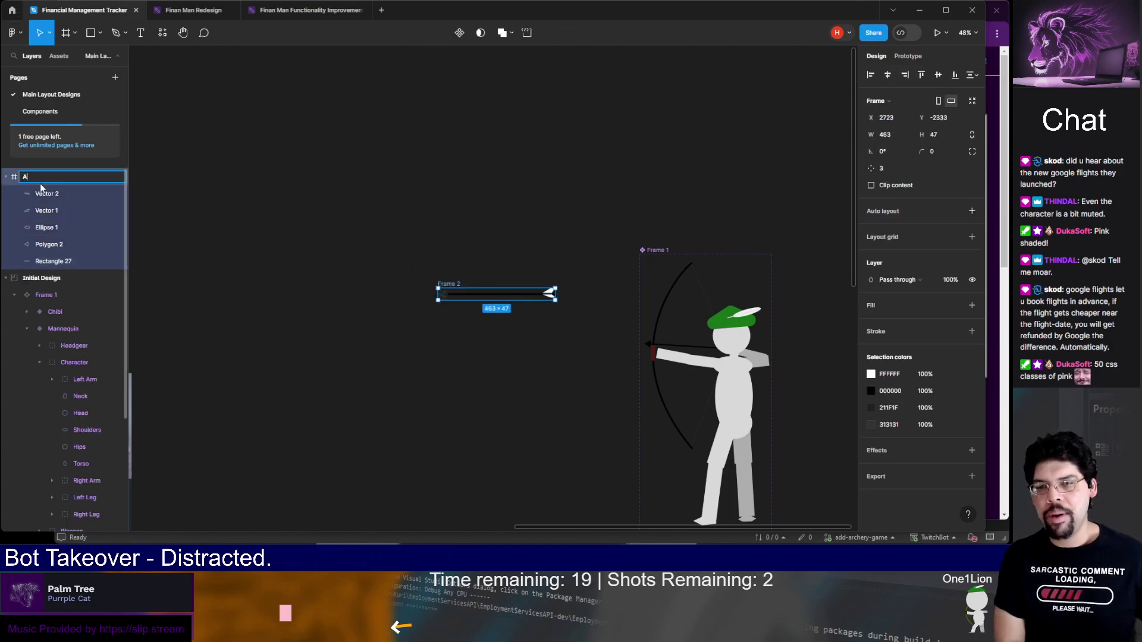
pyautogui.write('rrow')
pyautogui.press('Return')
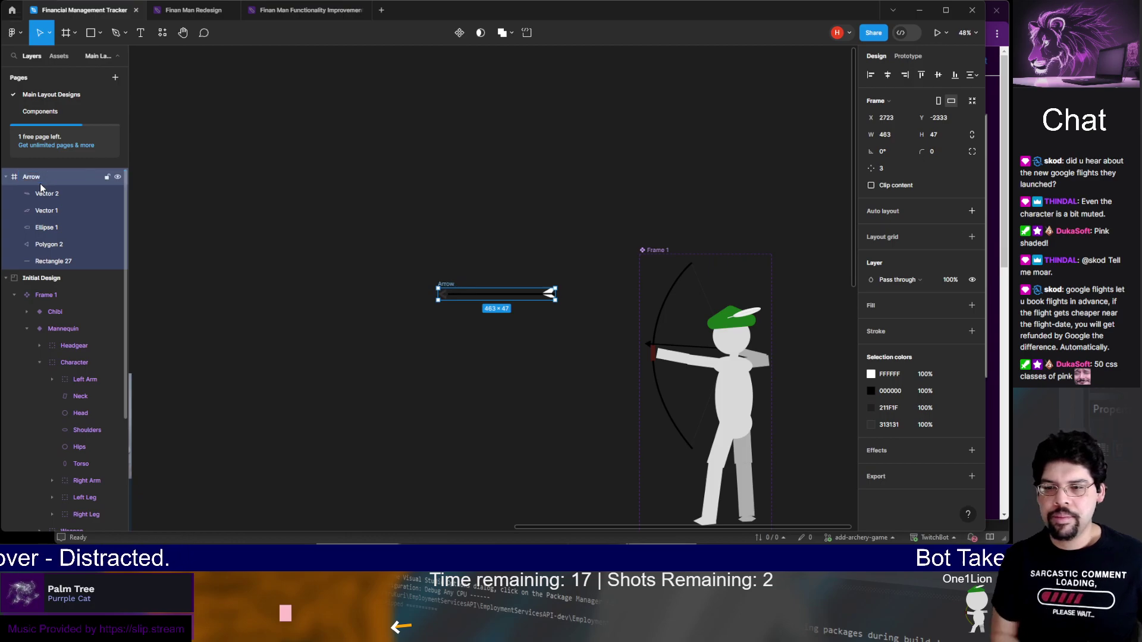
# Move the archer component Frame 1 out of the Initial Design section, placing it above Arrow in the layer order
pyautogui.click(15, 295)
pyautogui.moveTo(37, 299); pyautogui.dragTo(36, 174)
# Turn the Arrow frame into a component and clear the selection
pyautogui.click(26, 194)
pyautogui.rightClick(24, 189)
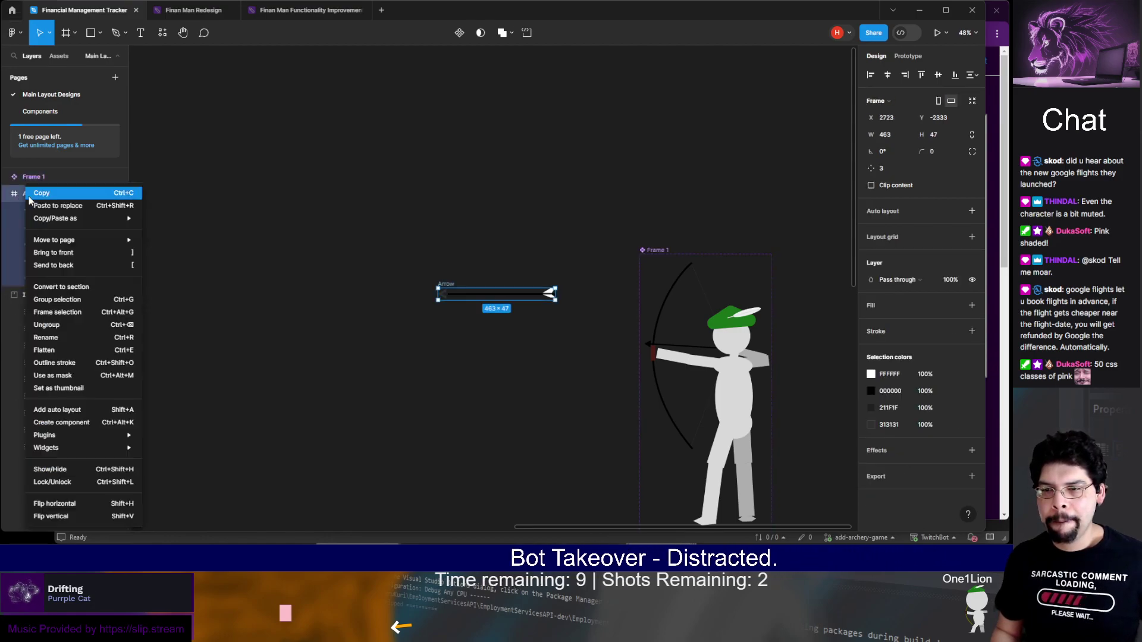
pyautogui.click(62, 423)
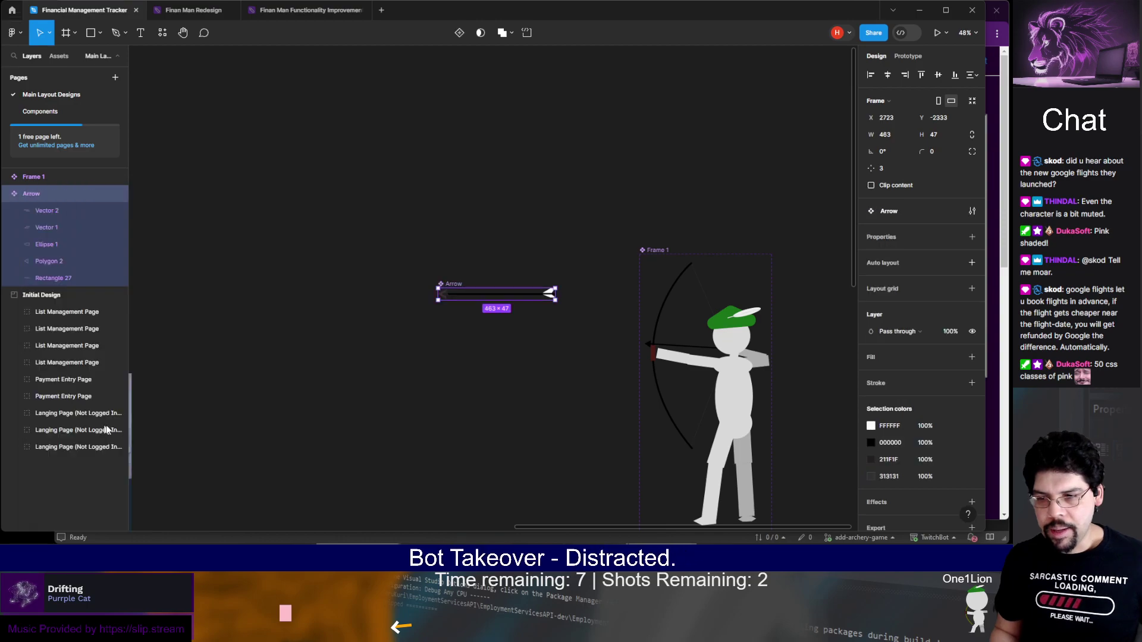
pyautogui.click(197, 214)
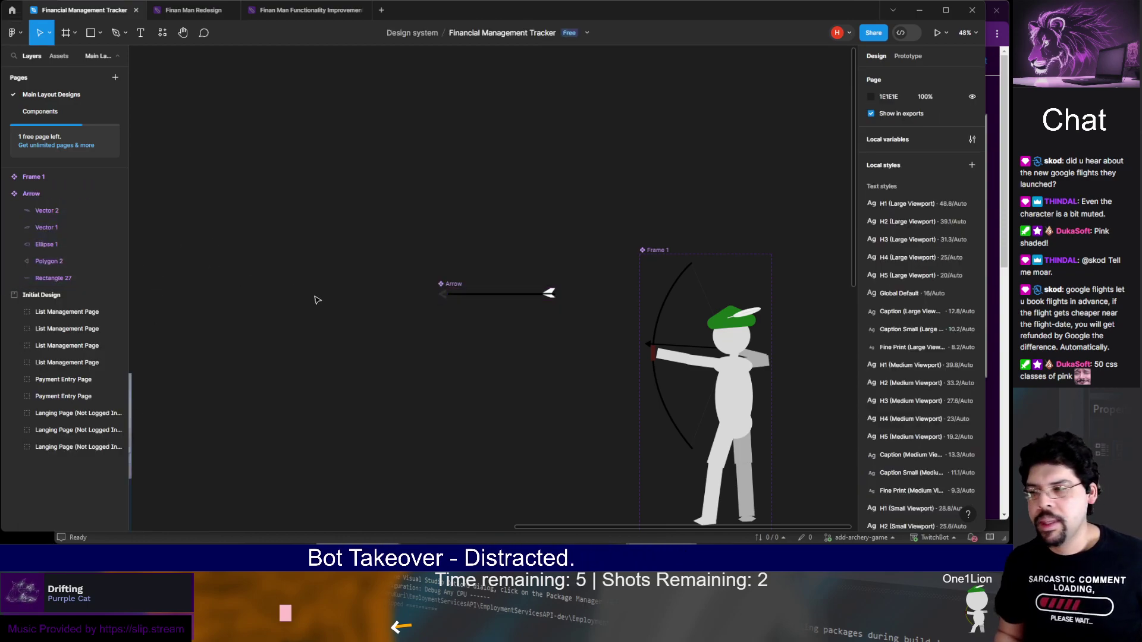
# Copy the Arrow component as SVG
pyautogui.rightClick(478, 301)
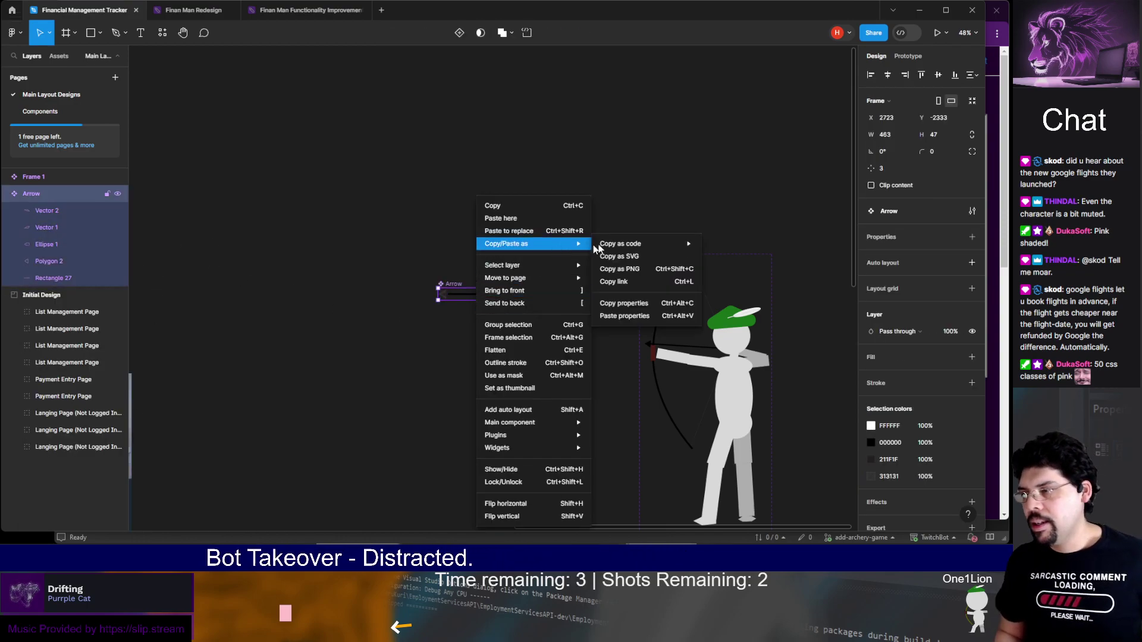
pyautogui.click(595, 257)
pyautogui.press('alt')
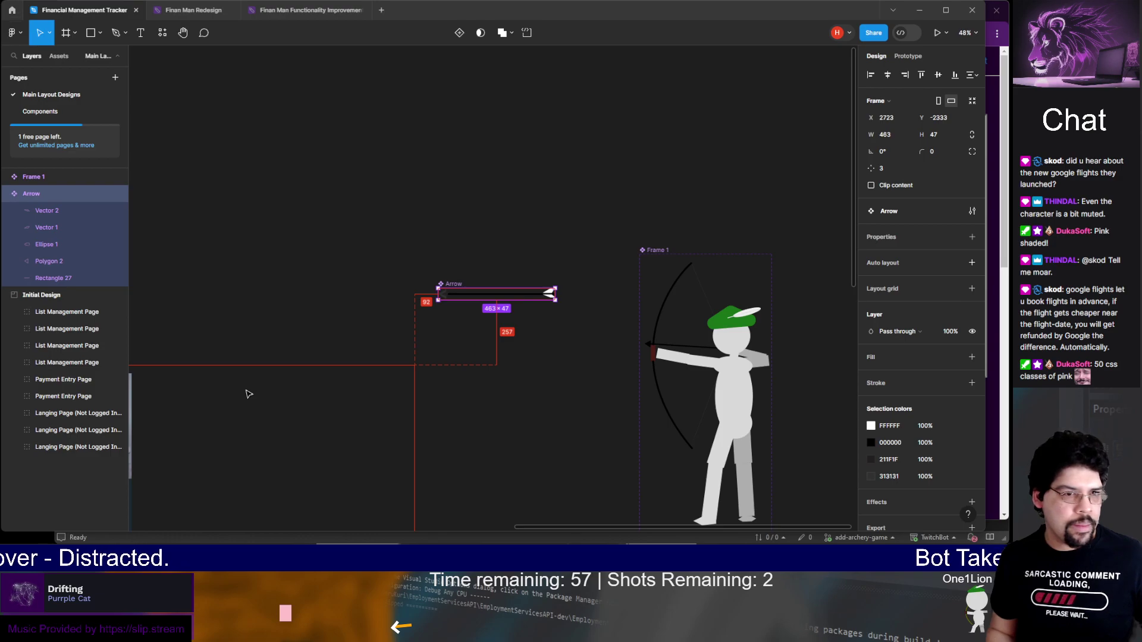
# Switch to Visual Studio and close the Projectile.cs comparison and its source file
pyautogui.hotkey('alt', 'Tab')
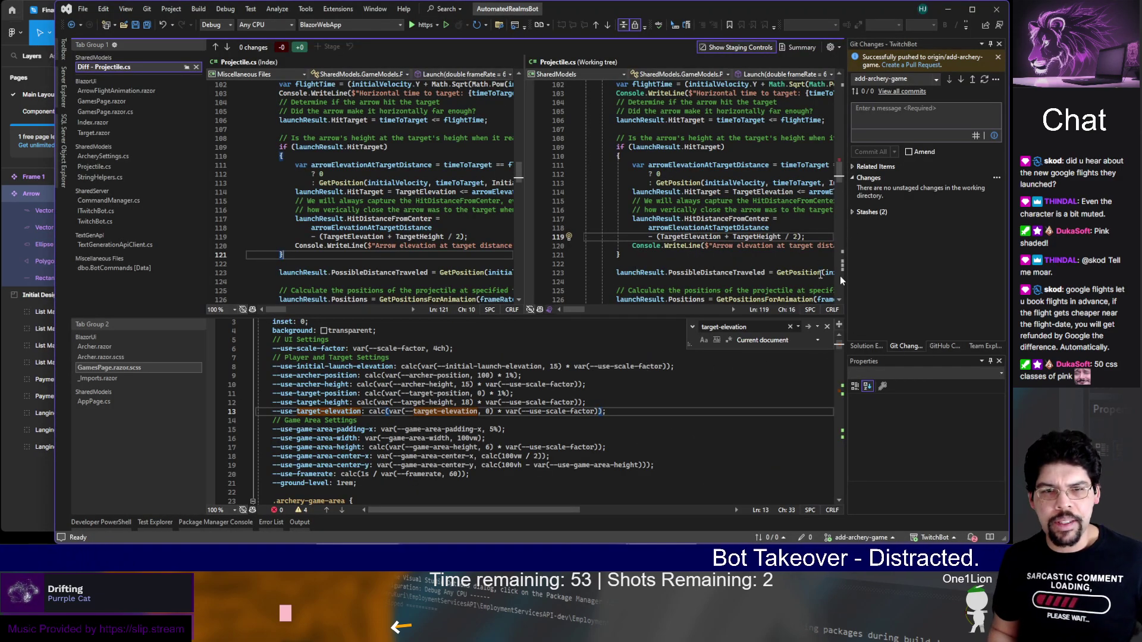
pyautogui.moveTo(690, 222)
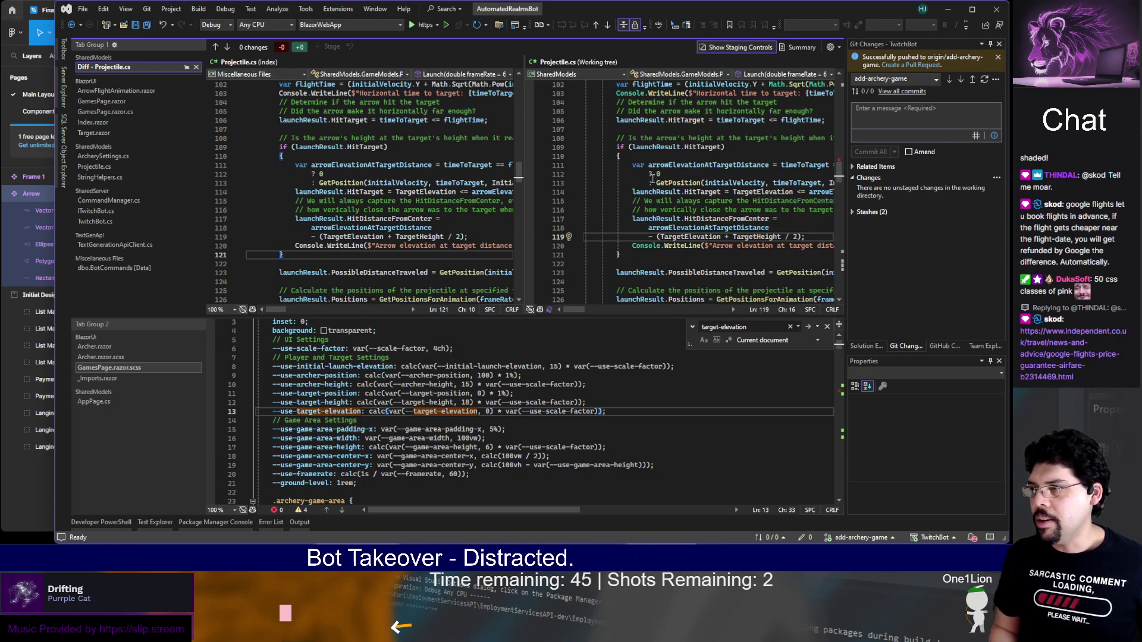
pyautogui.click(320, 183)
pyautogui.hotkey('ctrl', 'F4')
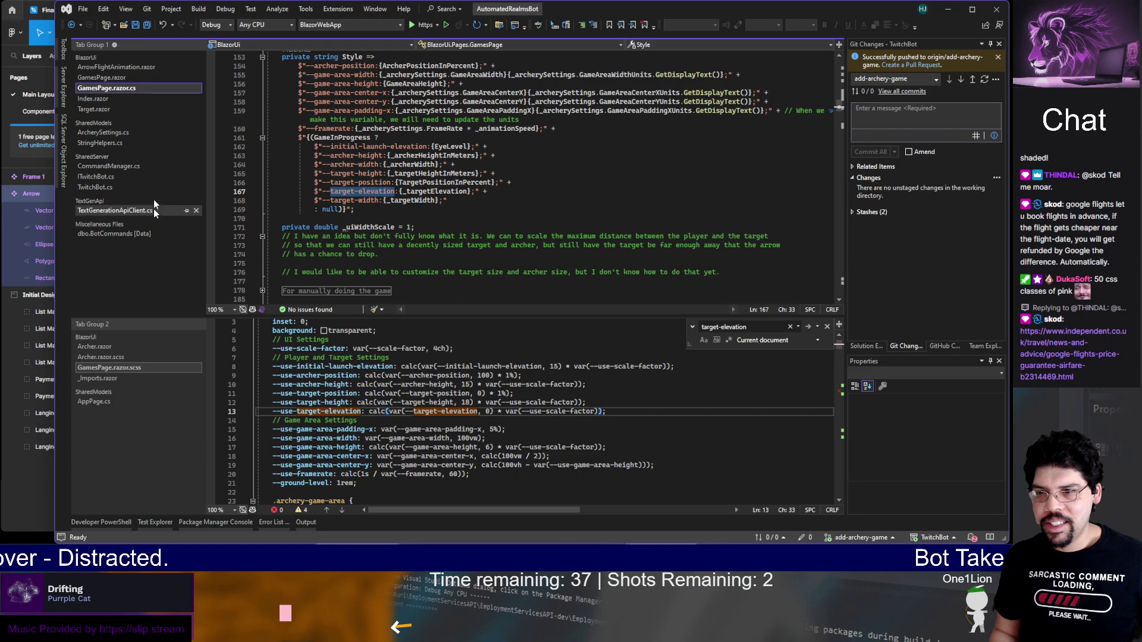
# Open ArrowFlightAnimation.razor from the AnimatedComponents folder of the BlazorUi project and save it
pyautogui.click(874, 347)
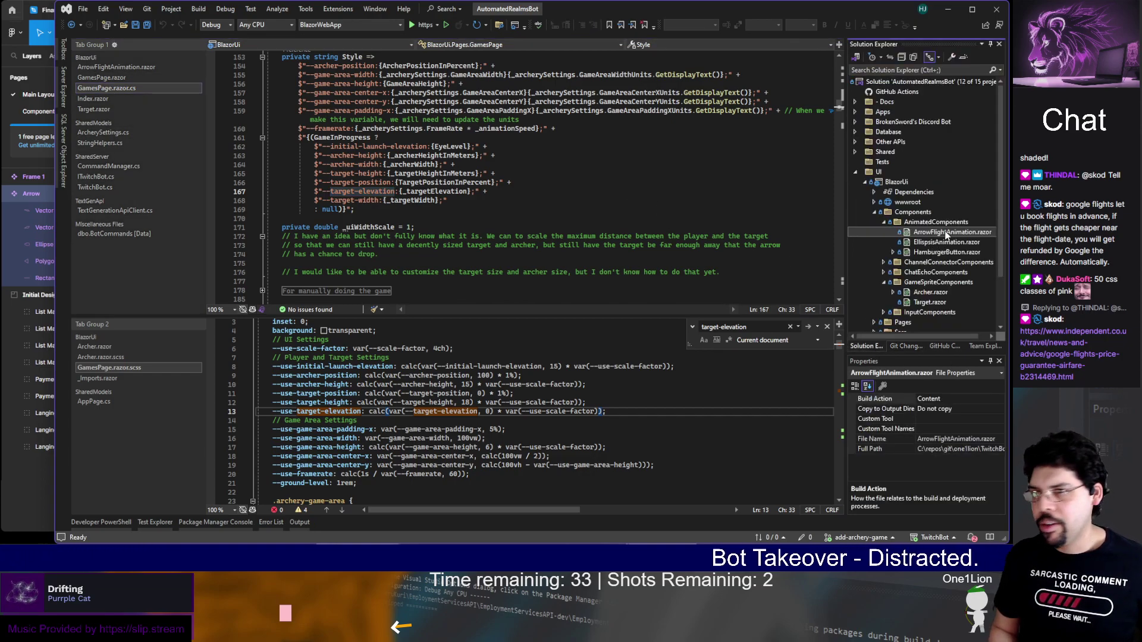
pyautogui.doubleClick(947, 234)
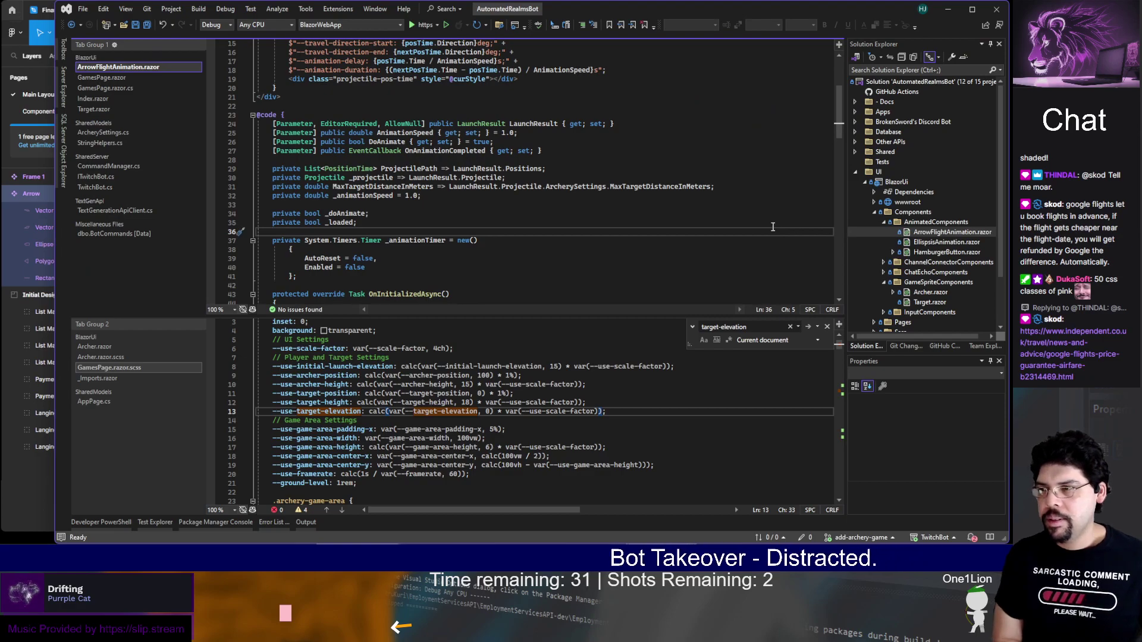
pyautogui.hotkey('ctrl', 's')
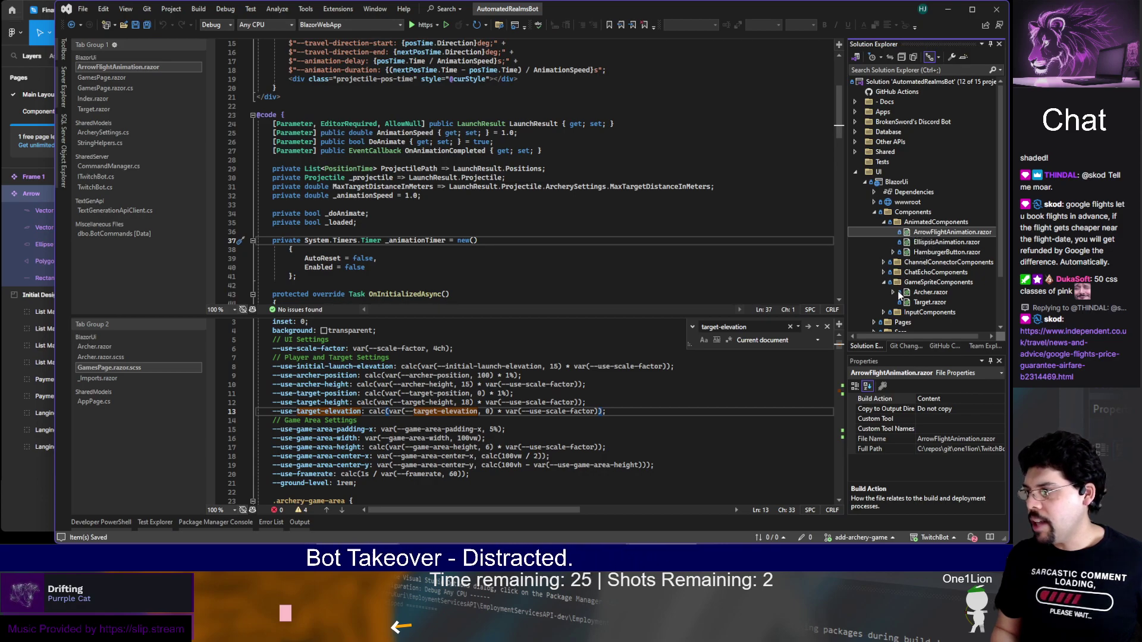
# Add a new Razor component file named Arrow.razor to the GameSpriteComponents folder
pyautogui.scroll(-2, 892, 292)
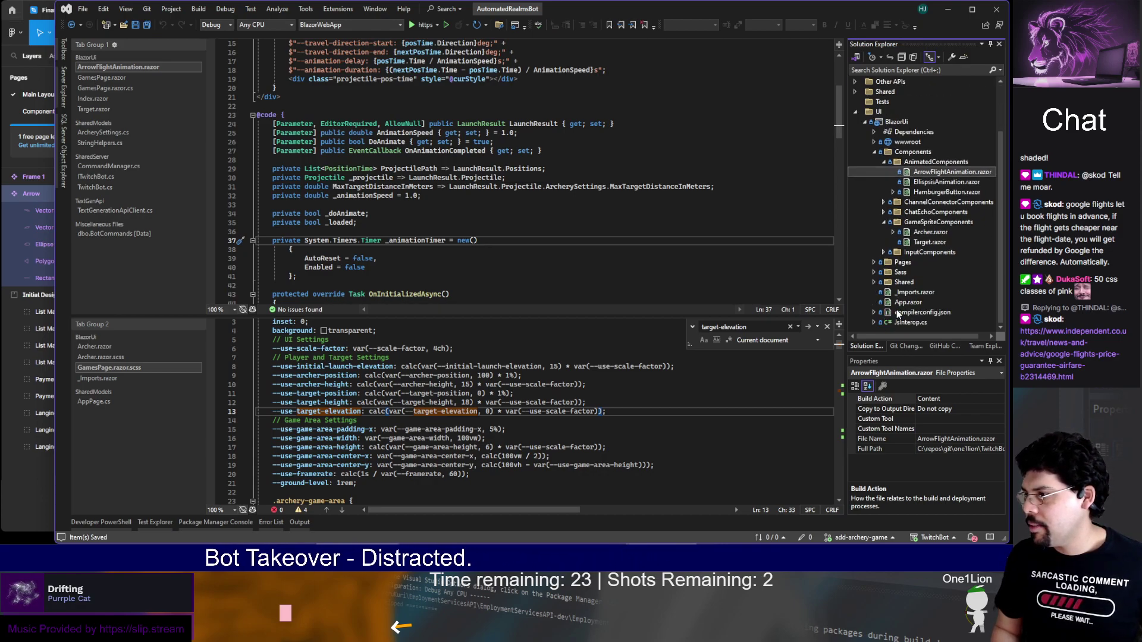
pyautogui.click(880, 255)
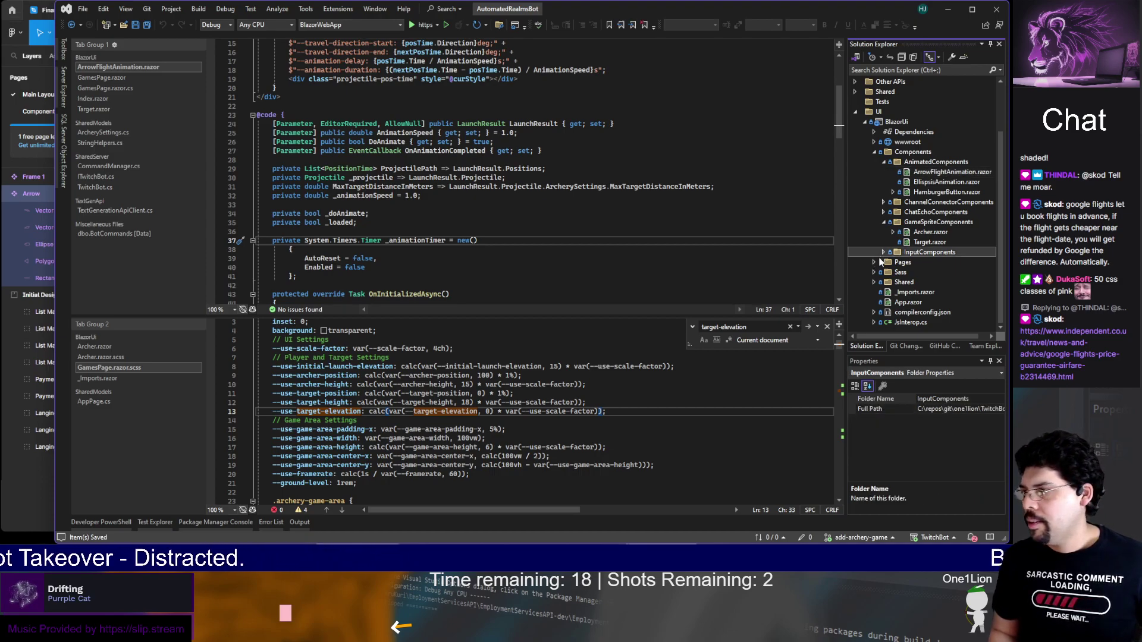
pyautogui.click(885, 223)
pyautogui.click(875, 272)
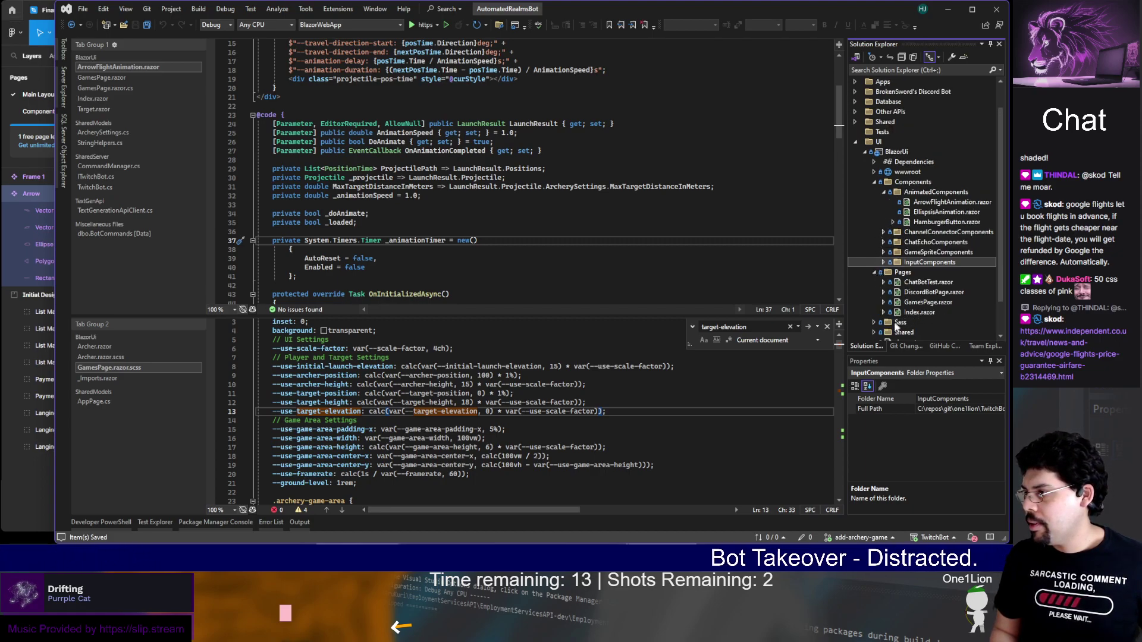
pyautogui.click(884, 253)
pyautogui.click(919, 263)
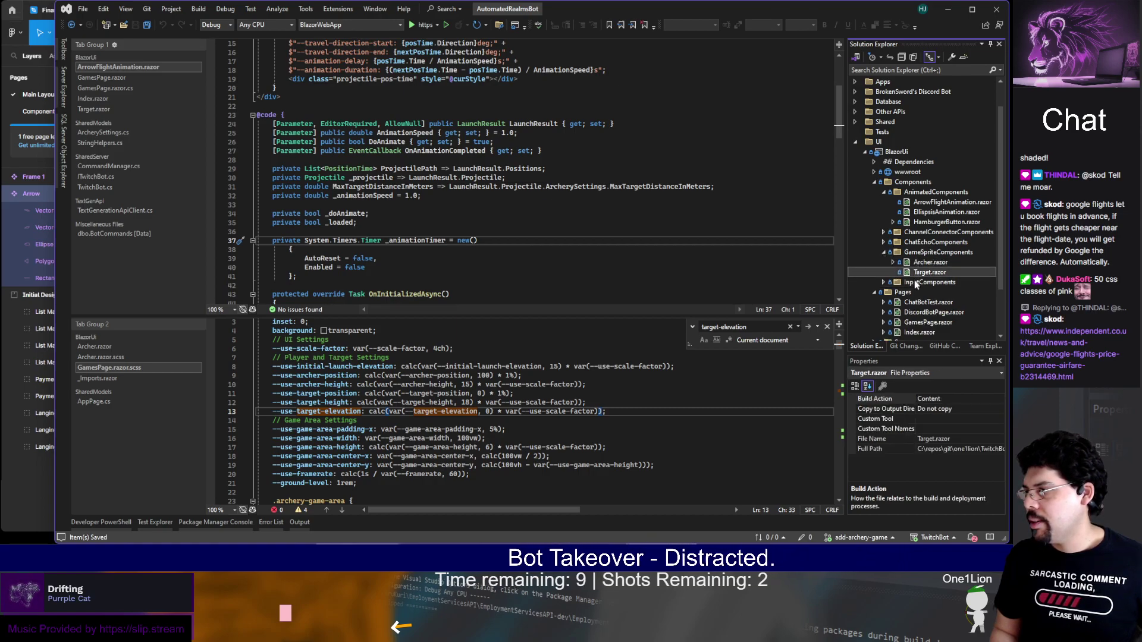
pyautogui.press('Left')
pyautogui.hotkey('ctrl', 'shift', 'a')
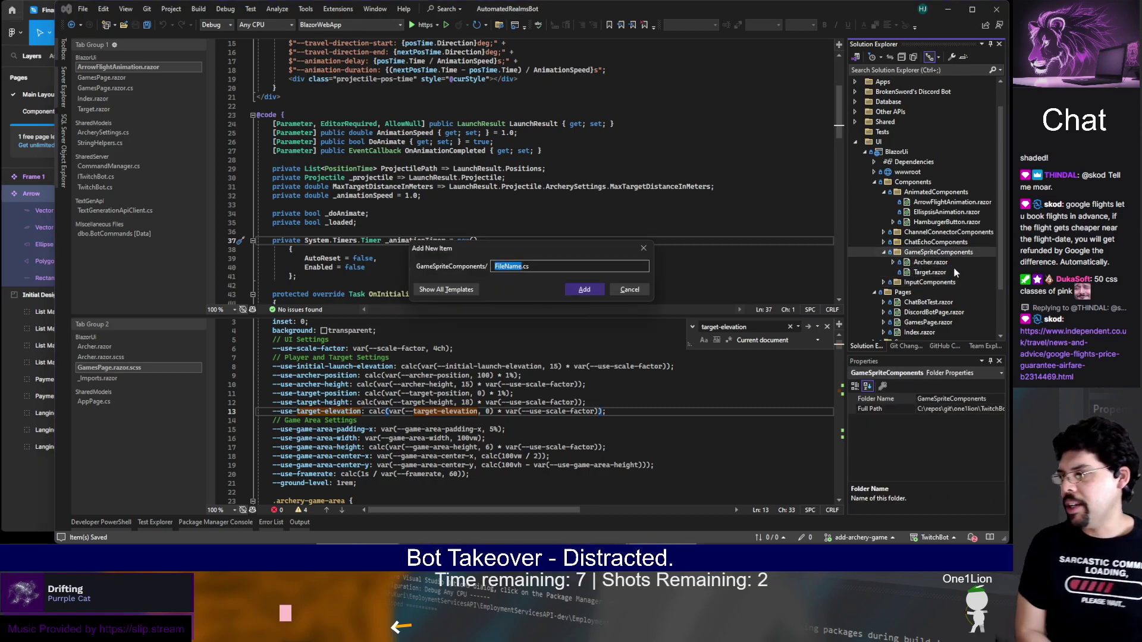
pyautogui.write('Arrow')
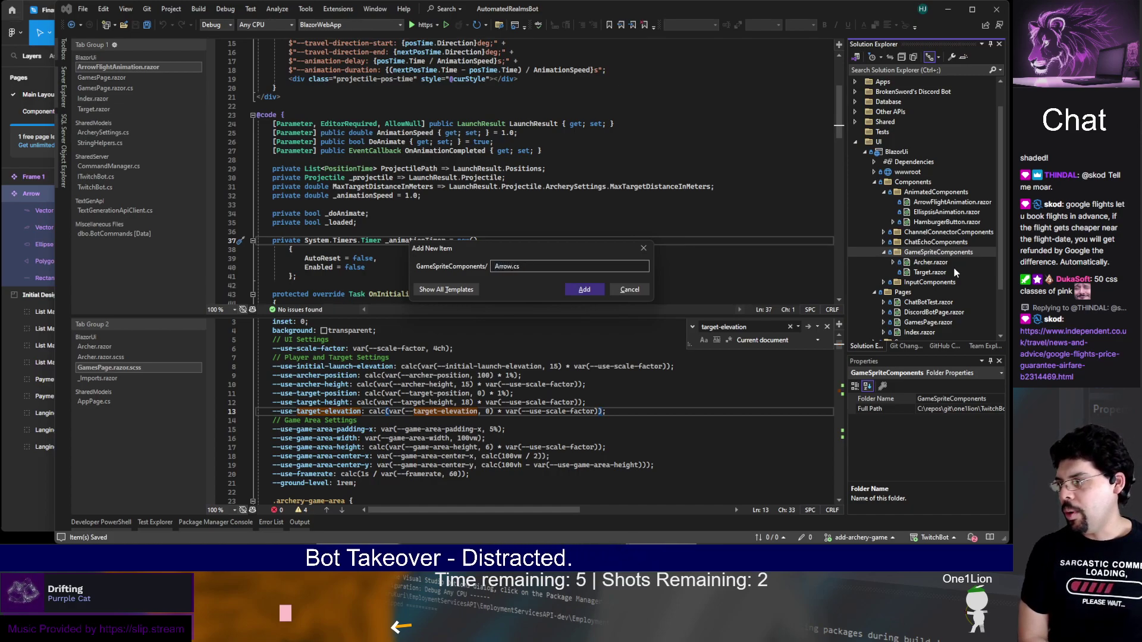
pyautogui.press('Right')
pyautogui.hotkey('shift', 'End')
pyautogui.write('raz')
pyautogui.press('Return')
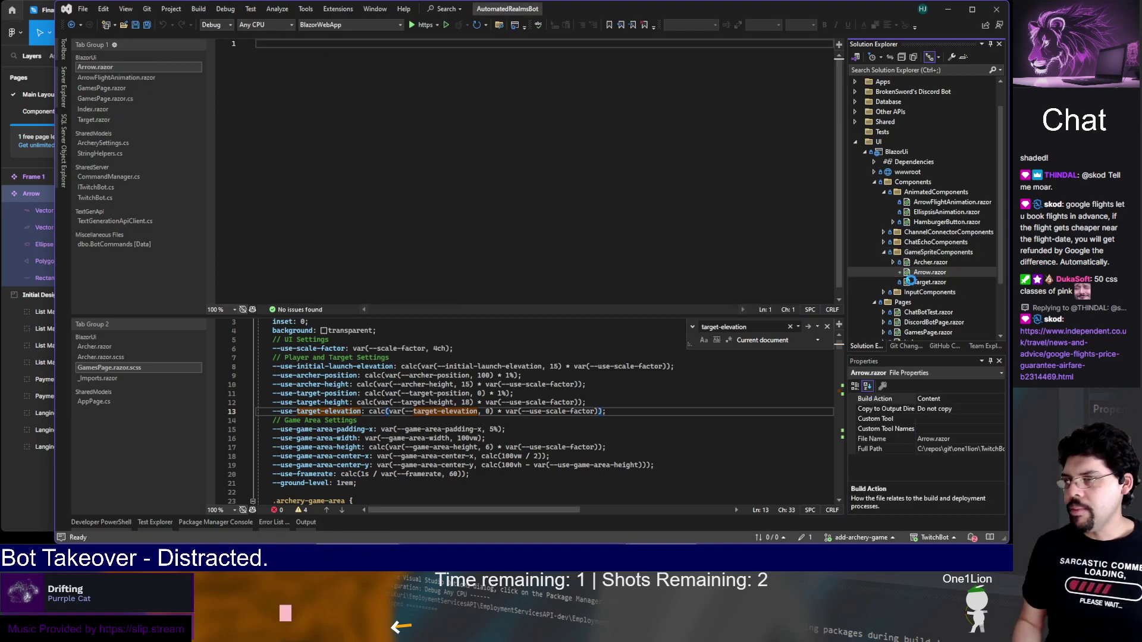
# Add a stylesheet named Arrow.razor.scss alongside Arrow.razor and collapse the component's nested files
pyautogui.hotkey('ctrl', 'shift', 'a')
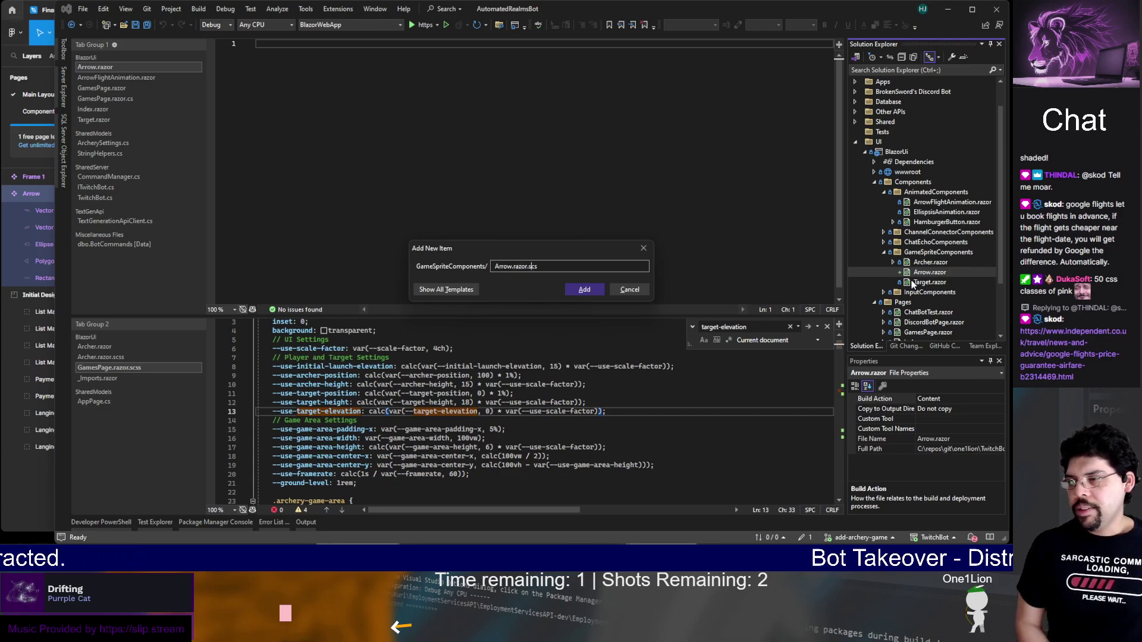
pyautogui.write('Arrow.razor.scss')
pyautogui.press('Return')
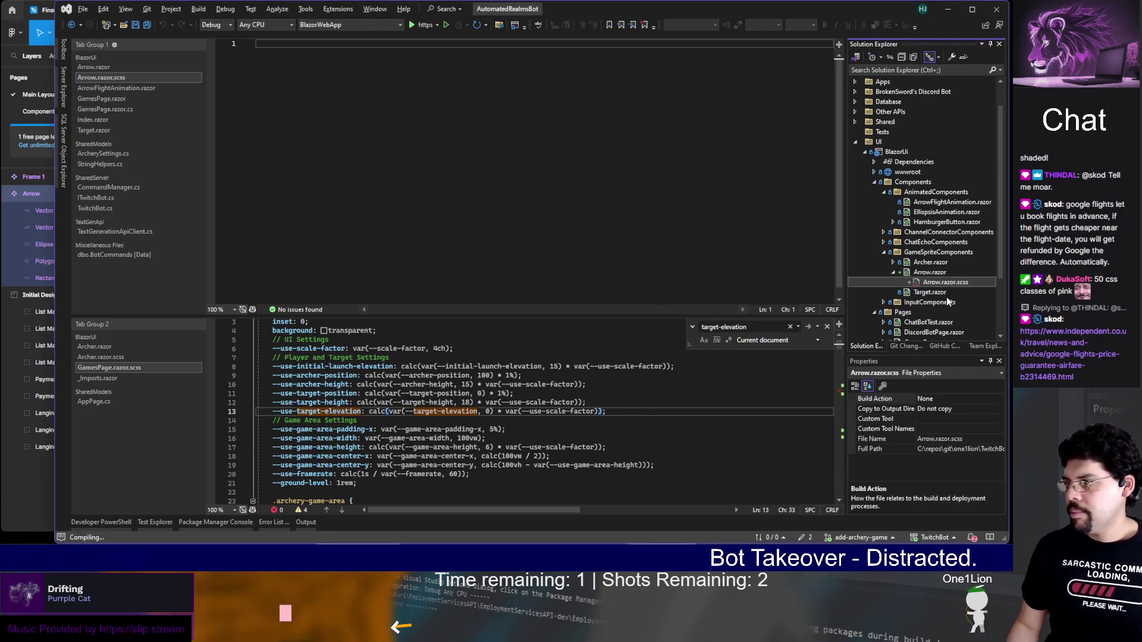
pyautogui.click(927, 274)
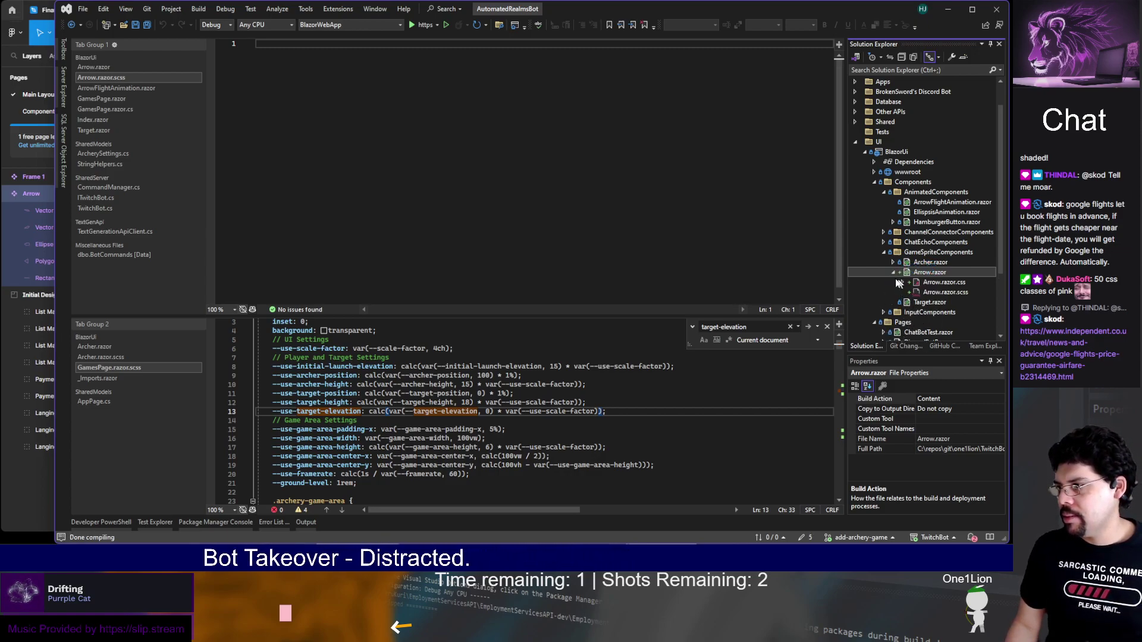
pyautogui.scroll(-2, 918, 310)
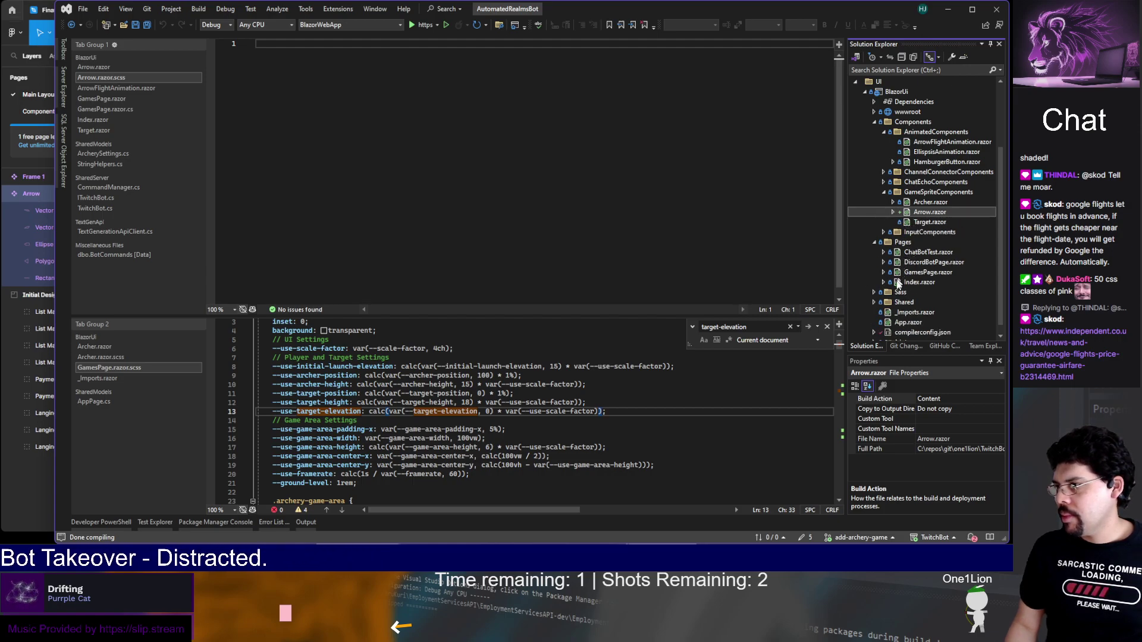
pyautogui.click(893, 213)
# Open GamesPage.razor from the Pages folder and look through its markup
pyautogui.click(912, 273)
pyautogui.doubleClick(912, 272)
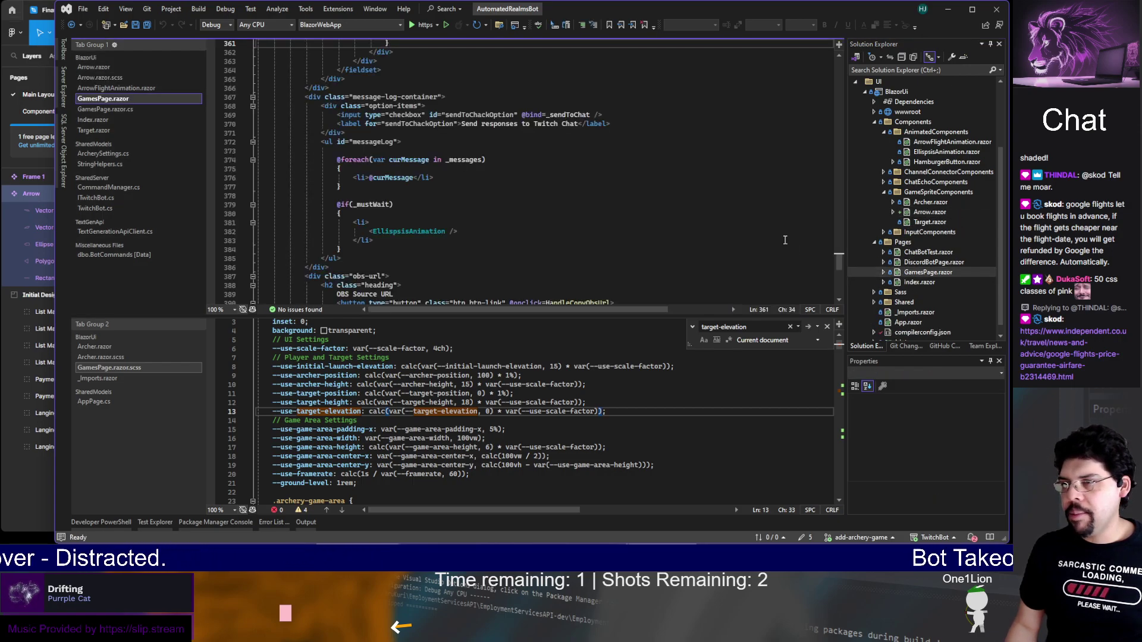
pyautogui.scroll(3, 718, 209)
pyautogui.scroll(-5, 718, 209)
pyautogui.scroll(3, 811, 219)
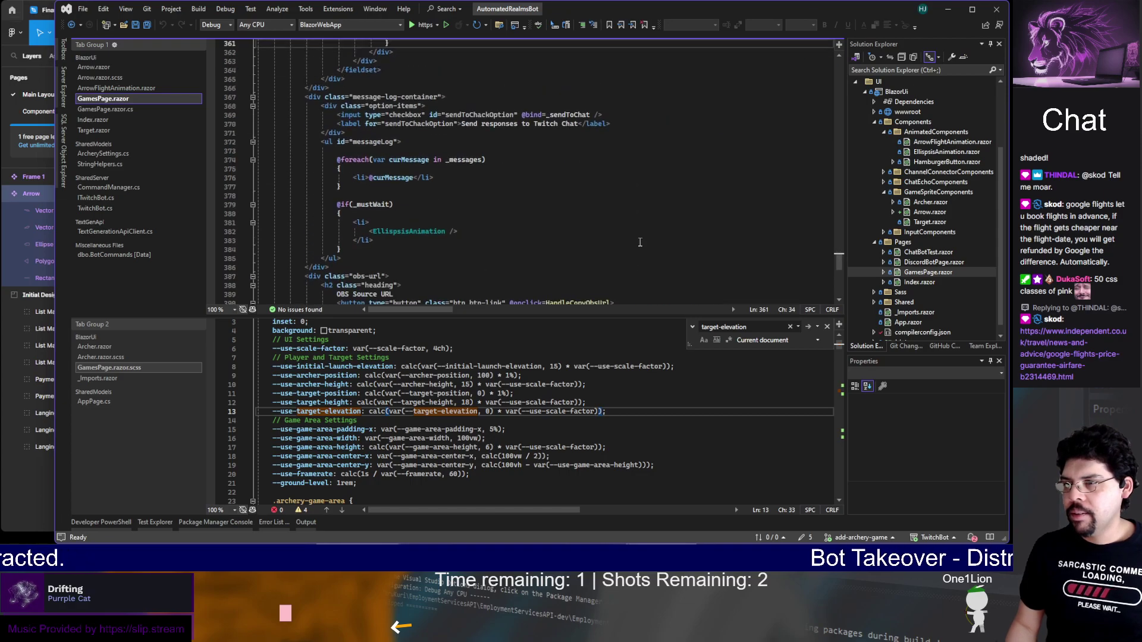
# Return to ArrowFlightAnimation.razor and select the whole projectile-pos-time div inside the path loop
pyautogui.doubleClick(925, 143)
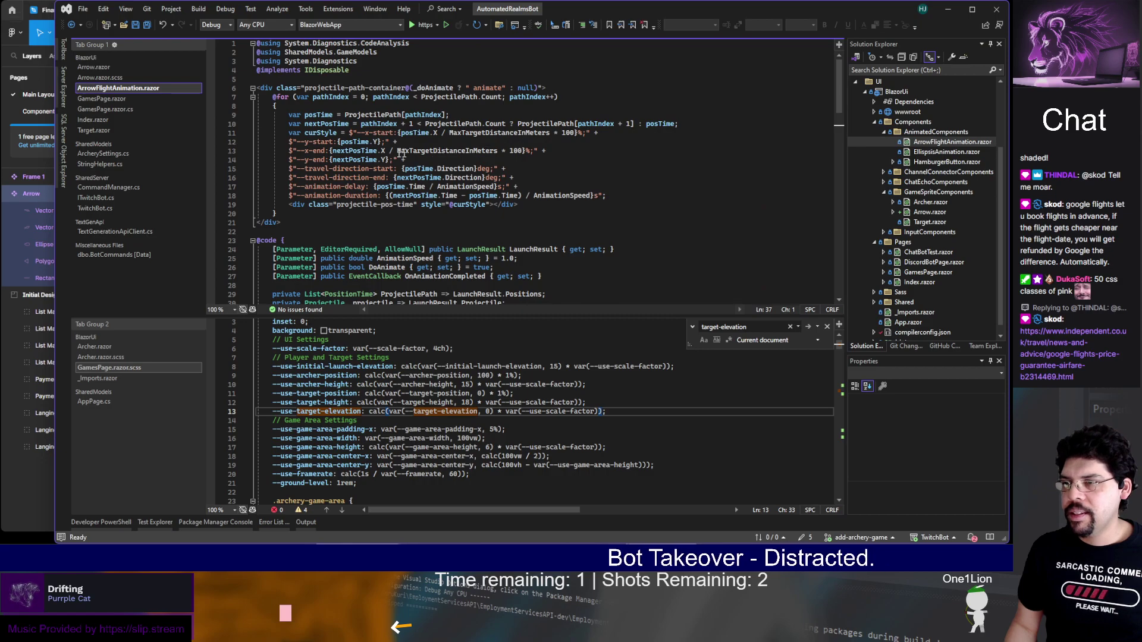
pyautogui.moveTo(288, 204); pyautogui.dragTo(558, 208)
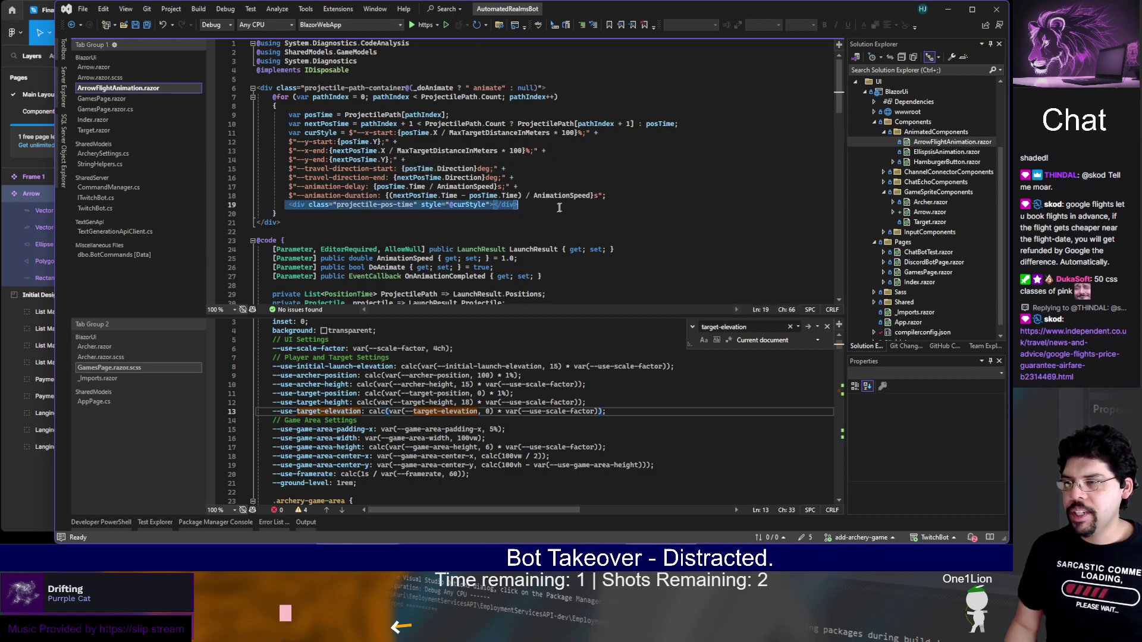